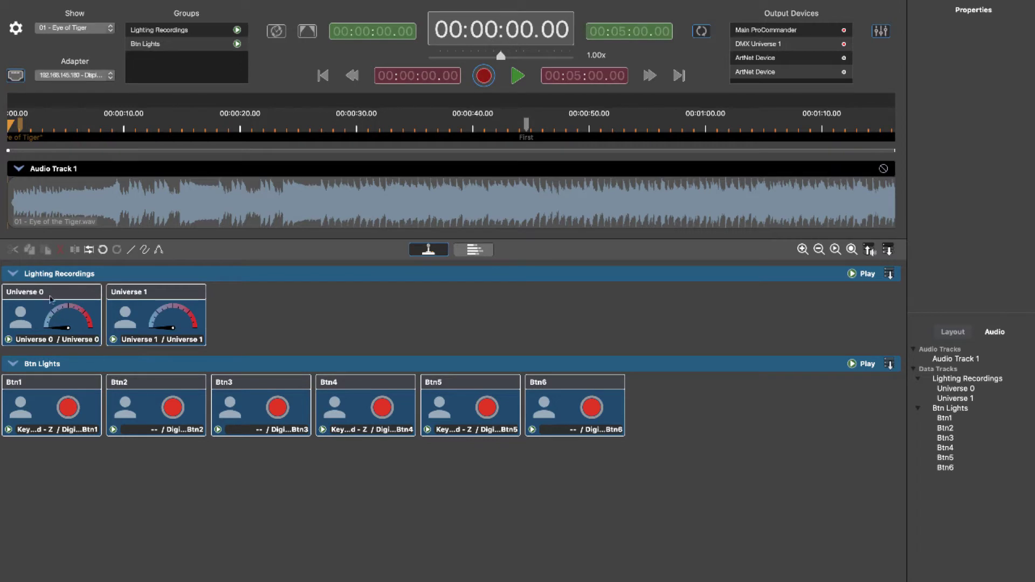
- Switch to the timeline view and look over the Lighting Recordings and Btn Lights tracks
click(478, 250)
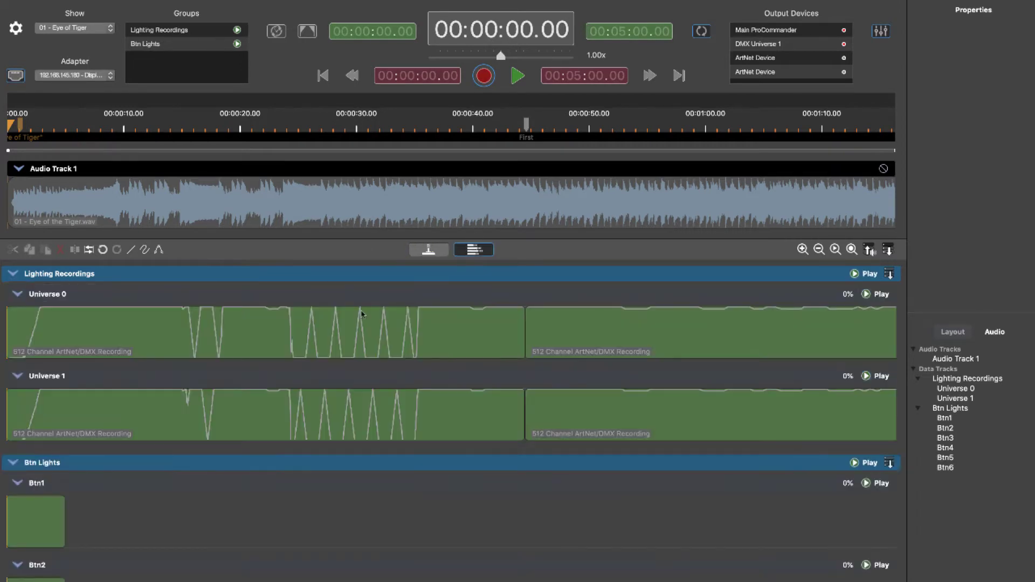
click(424, 347)
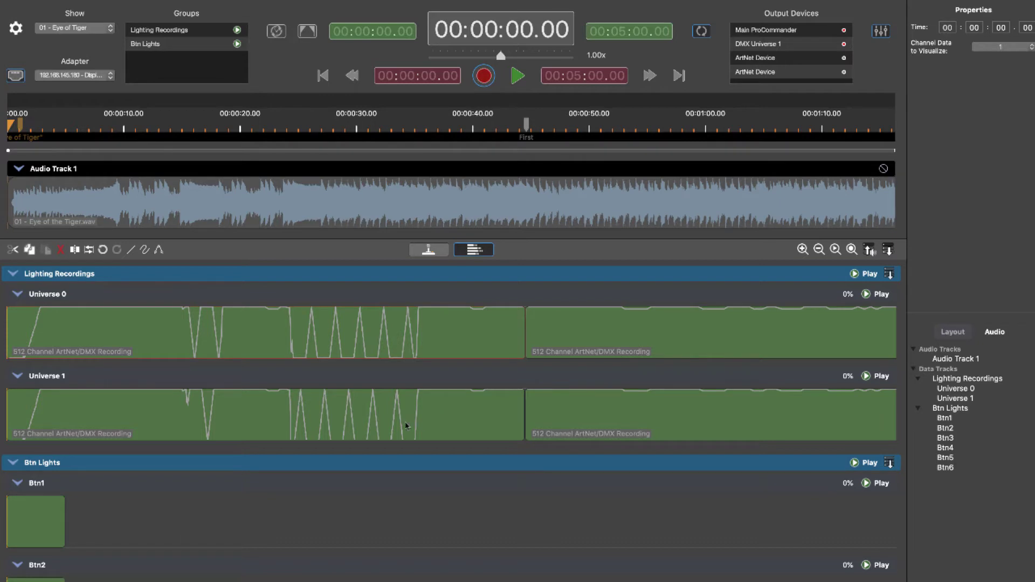
scroll(371, 501, down, 3)
scroll(371, 503, down, 6)
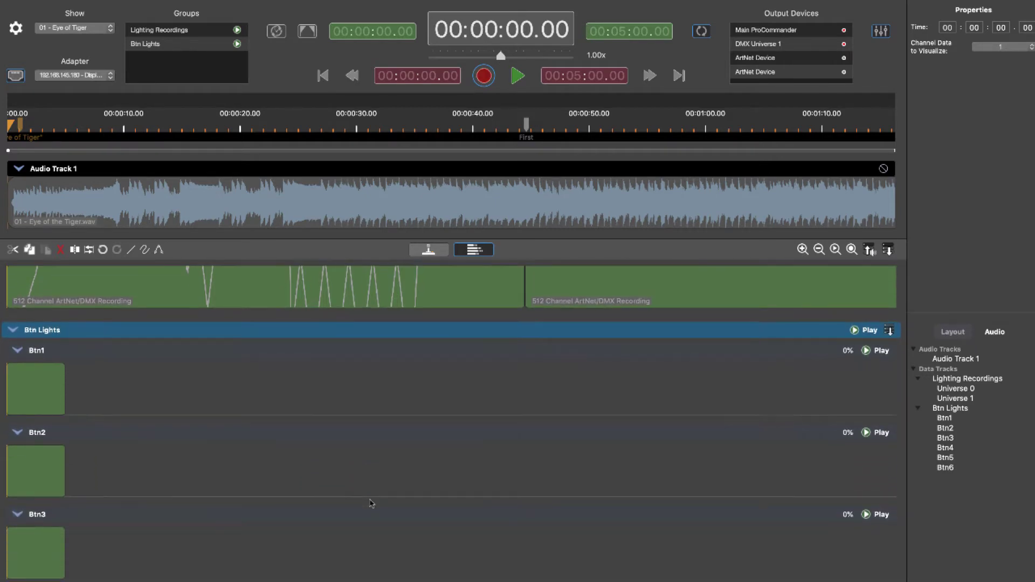
scroll(370, 503, up, 9)
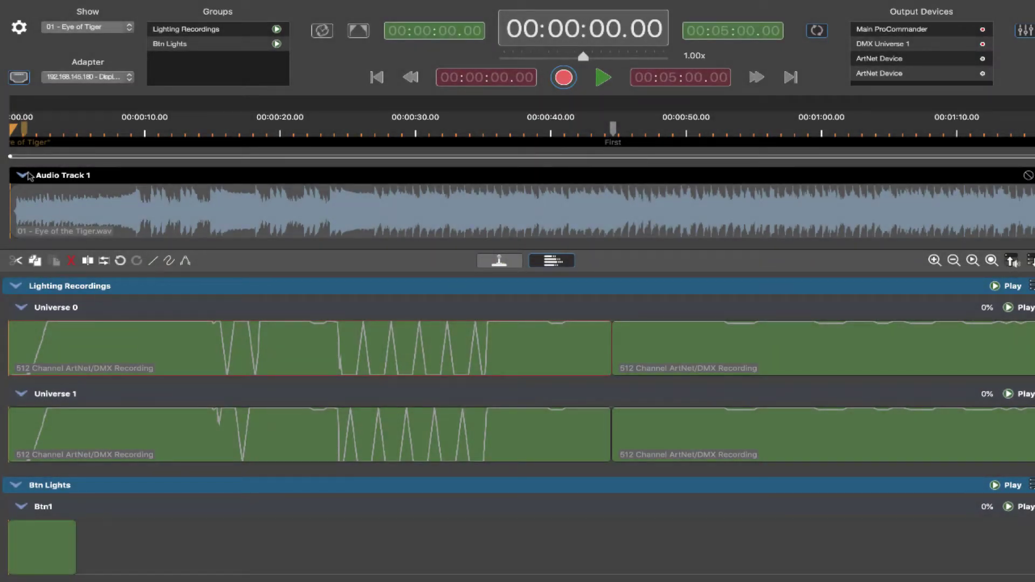
- Open the project input settings and compare the Net, Sub-Net and Universe values of the Universe 0 and Universe 1 inputs
click(20, 28)
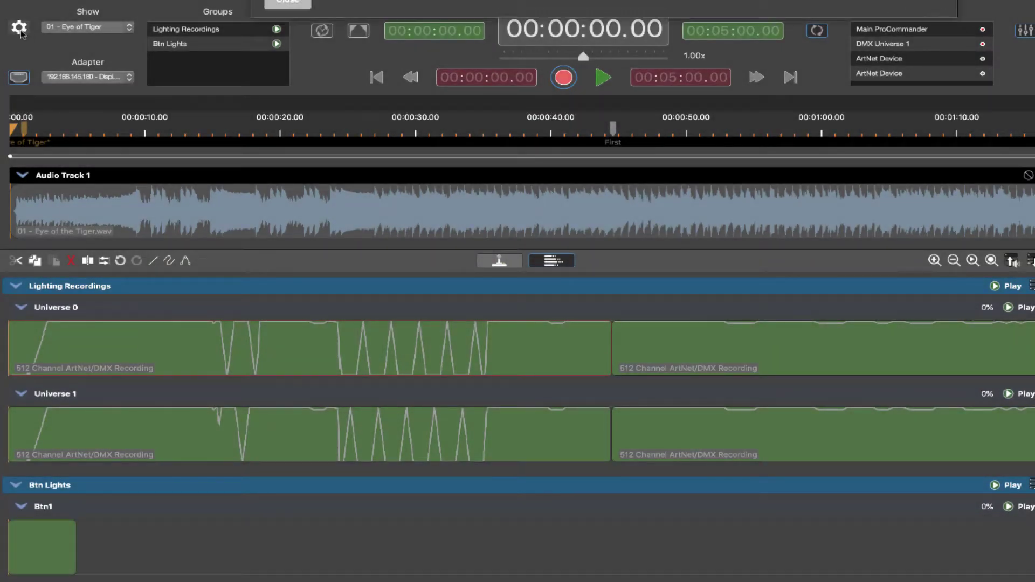
click(601, 14)
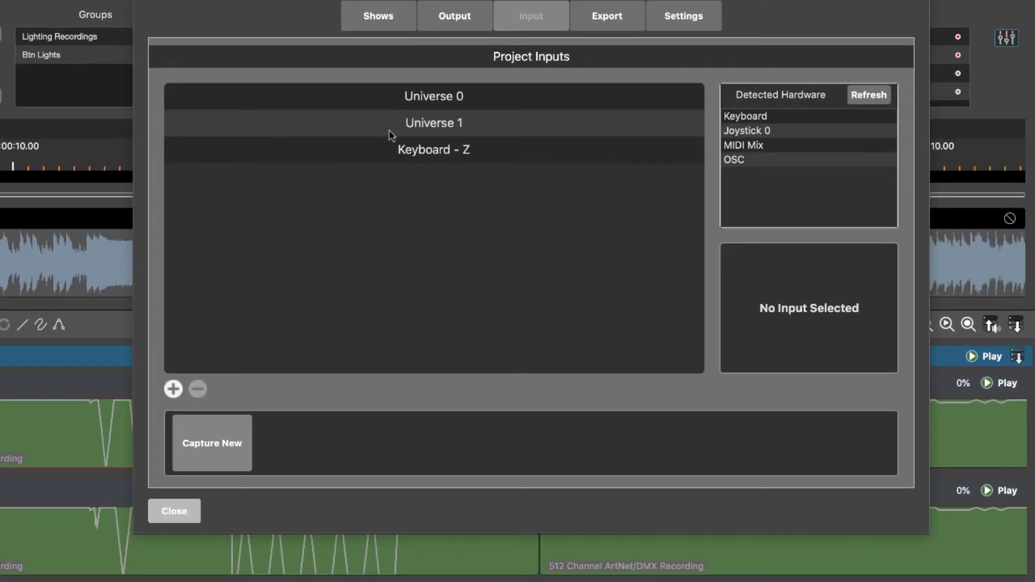
click(379, 101)
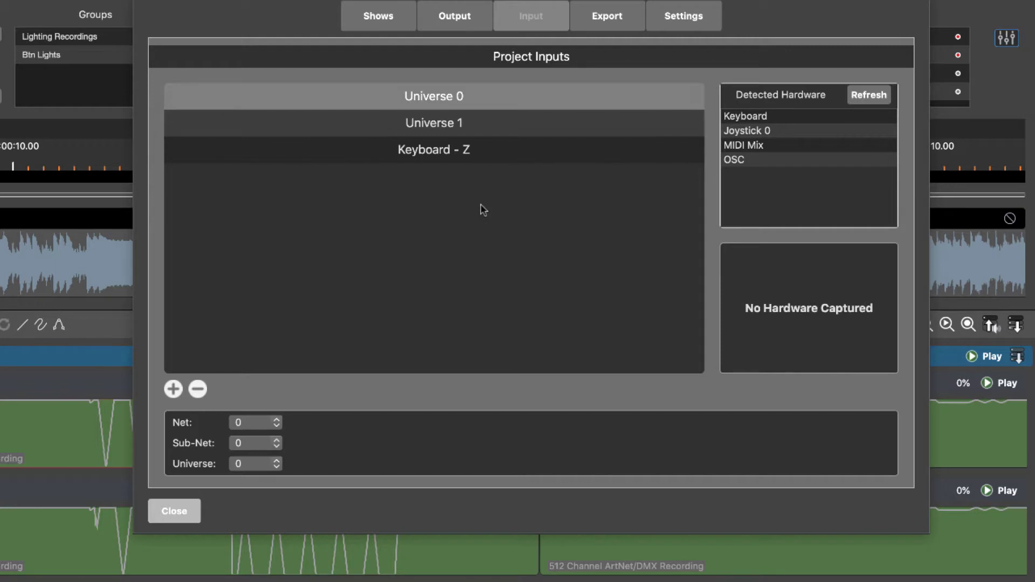
click(447, 122)
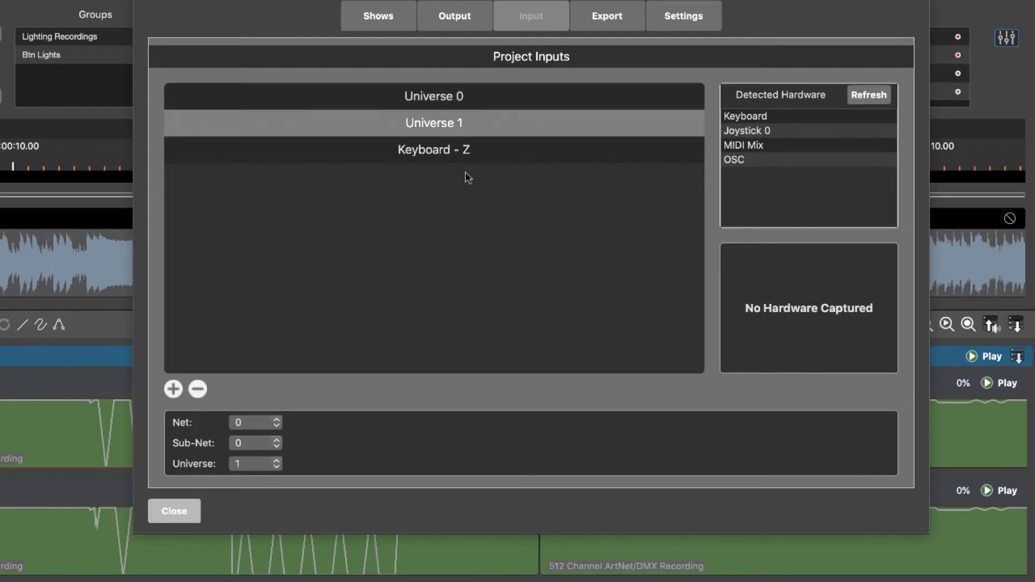
click(325, 94)
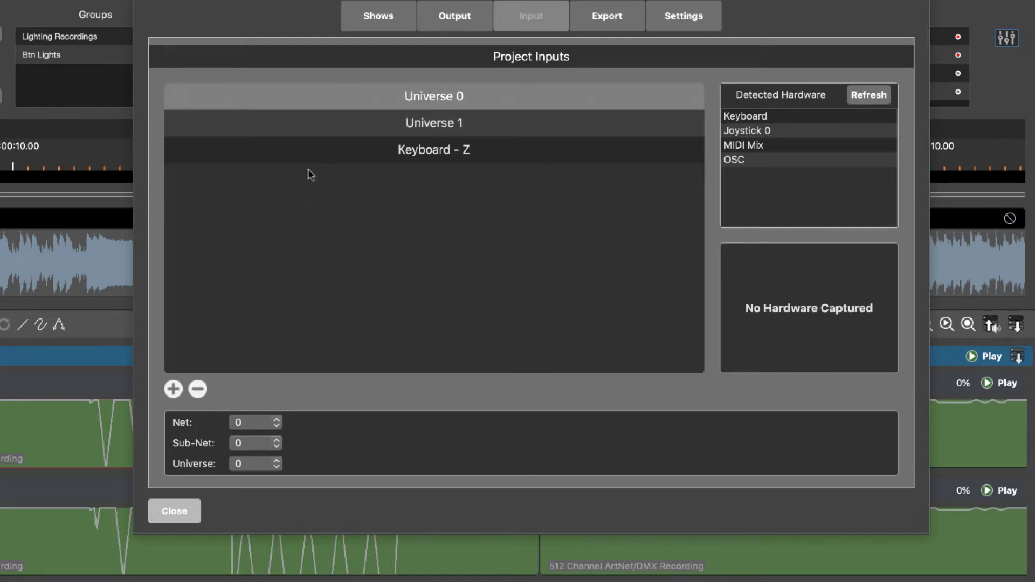
click(318, 125)
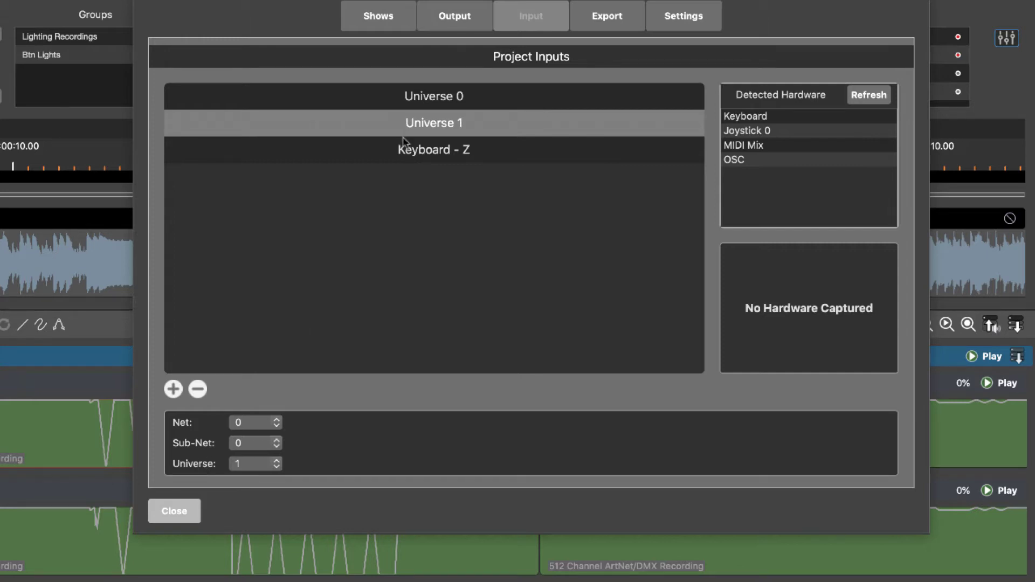
- Add an ArtNet input named Universe 2 and choose its universe number
click(157, 387)
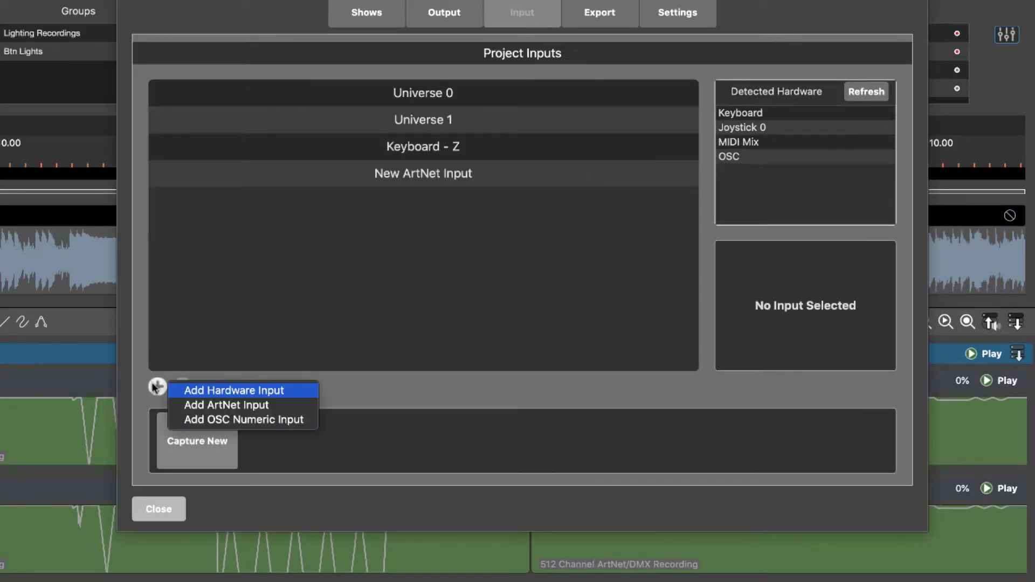
click(186, 405)
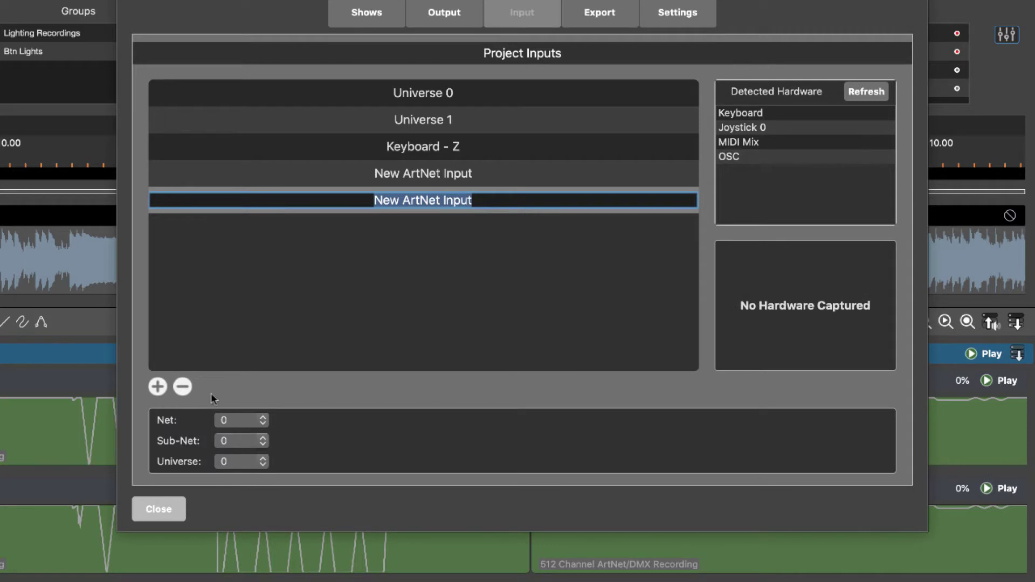
text(Universe 2)
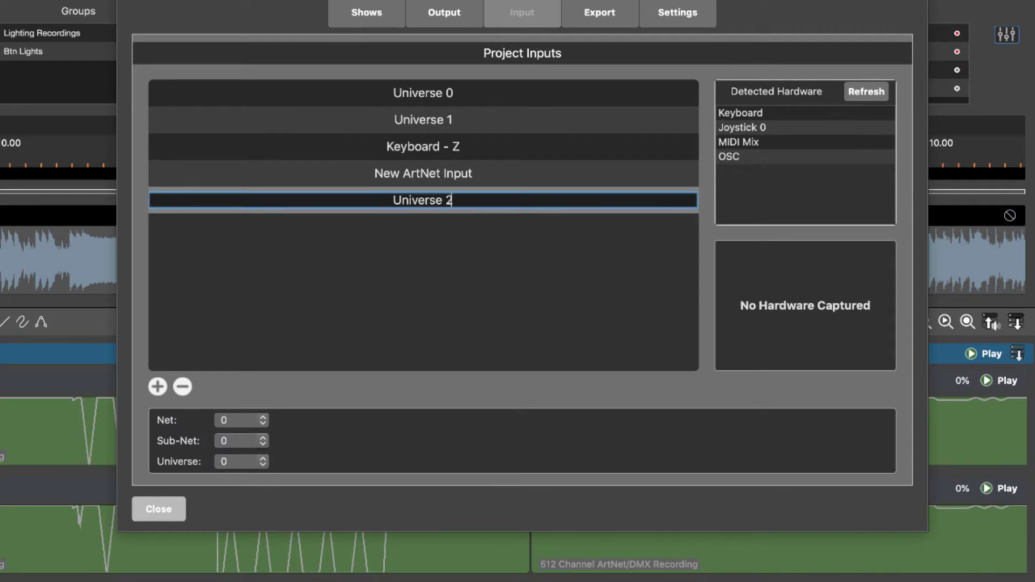
key(Return)
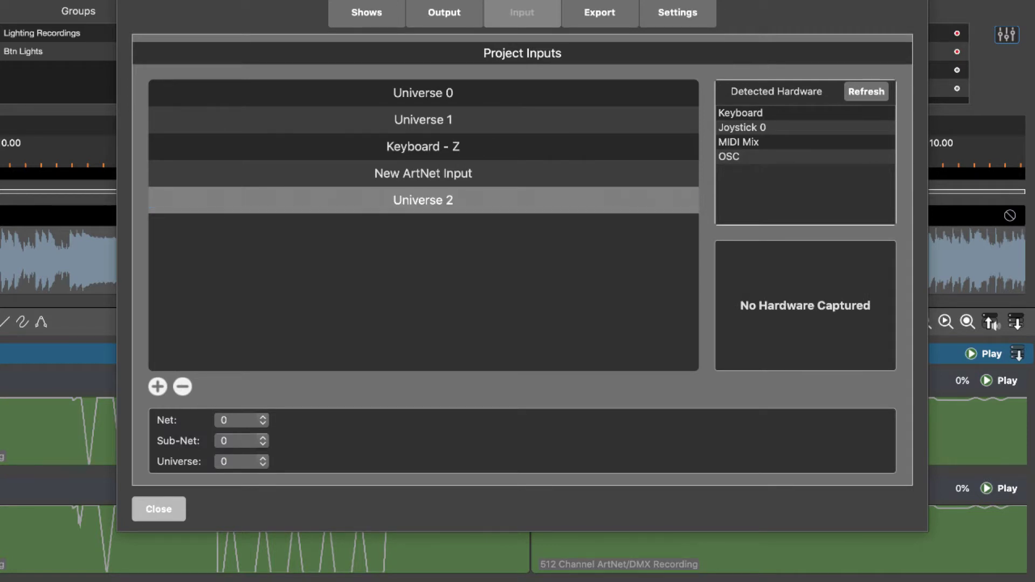
click(233, 461)
click(241, 489)
- Remove the Universe 2 input from the project inputs
click(278, 316)
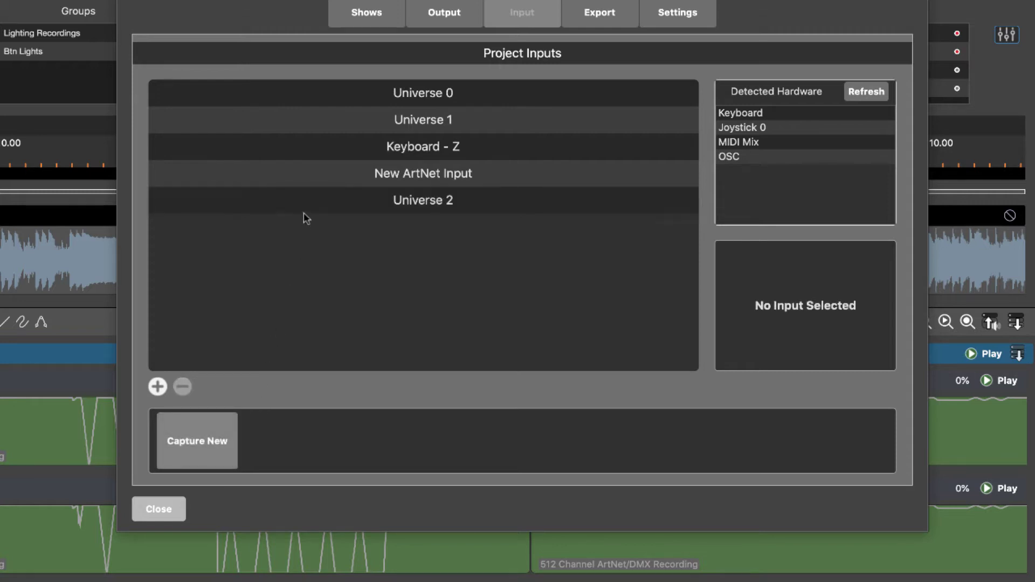
click(303, 208)
click(182, 387)
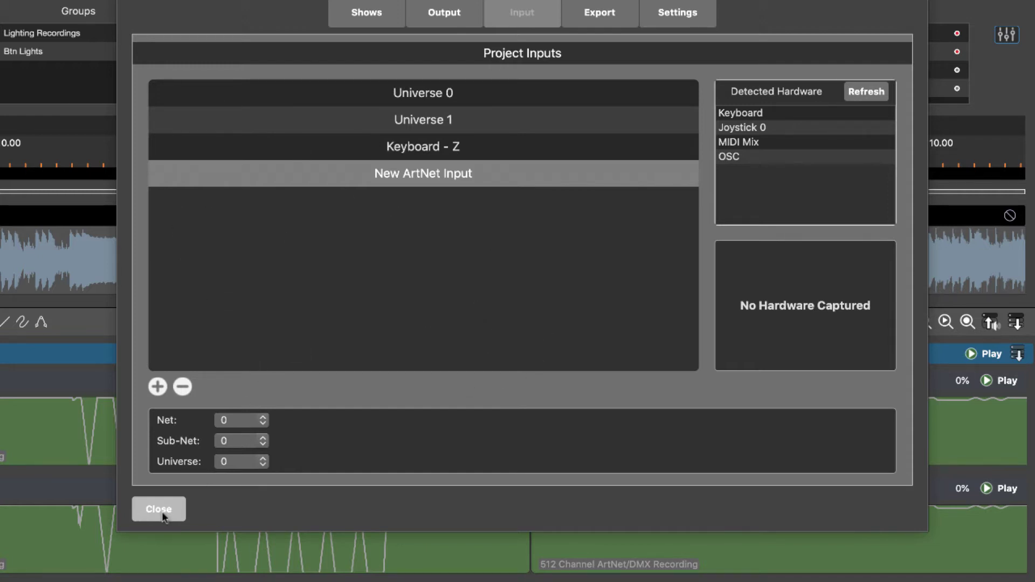
- In the project output settings, examine the Main ProCommander device and the DMX channel range of its Universe 0 output
click(438, 19)
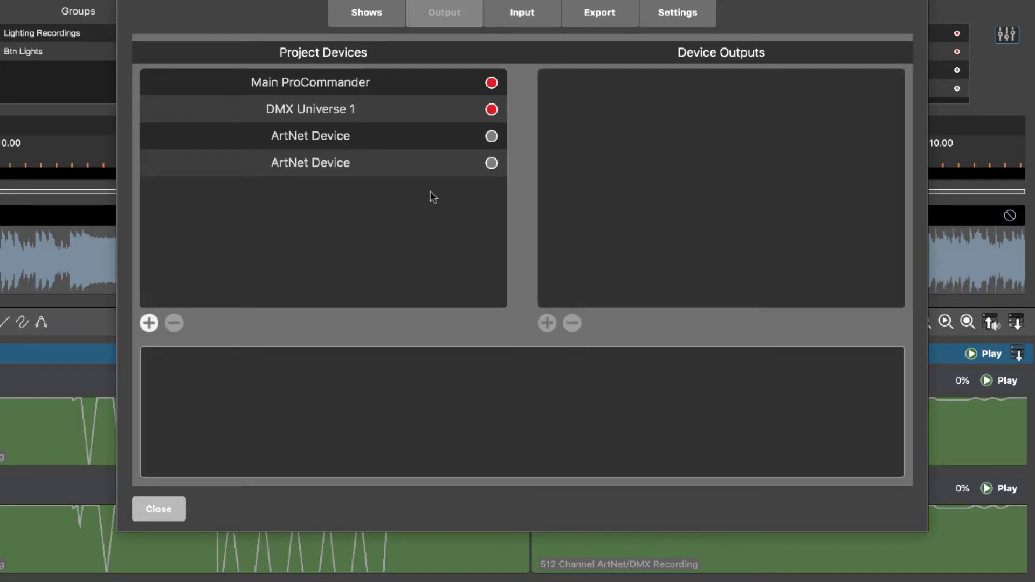
click(401, 90)
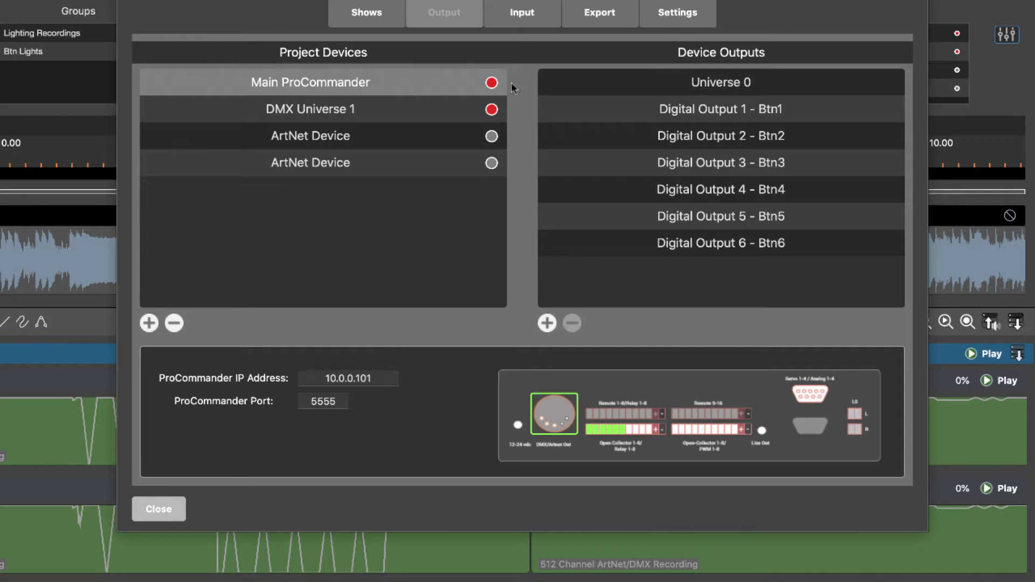
click(646, 84)
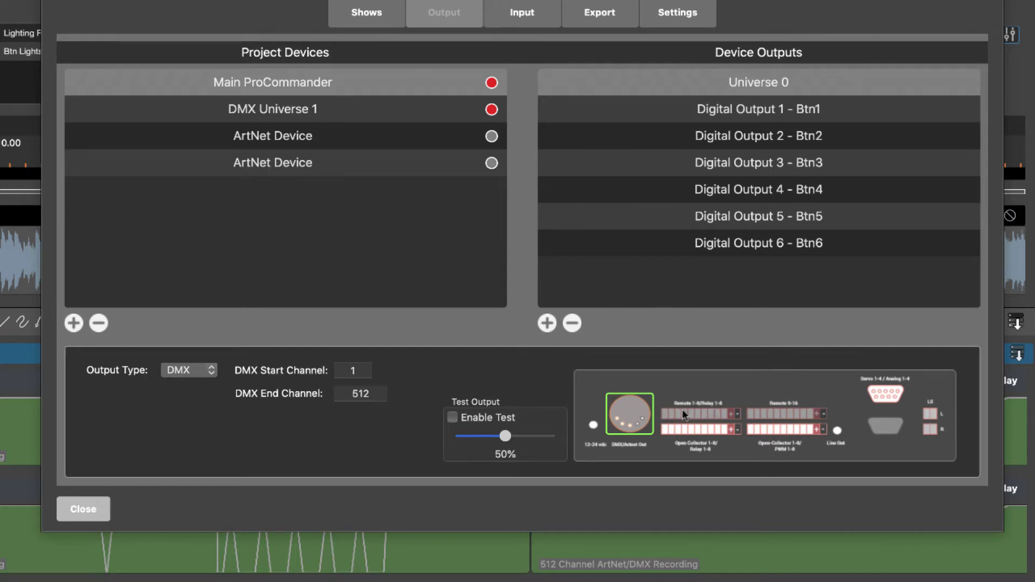
- Examine the DMX Universe 1 device and the DMX settings of its Universe 1 output
key(Escape)
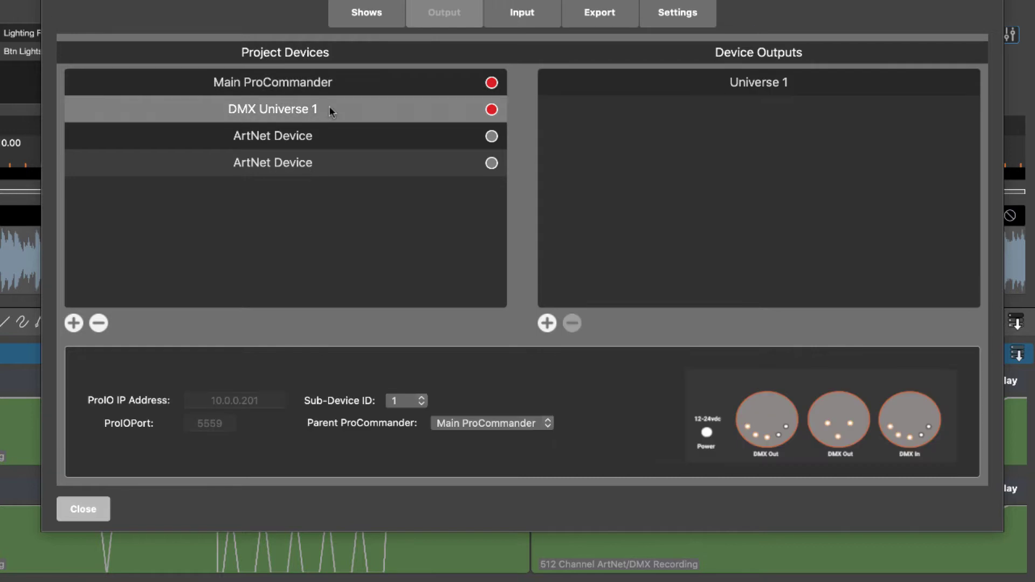
click(642, 88)
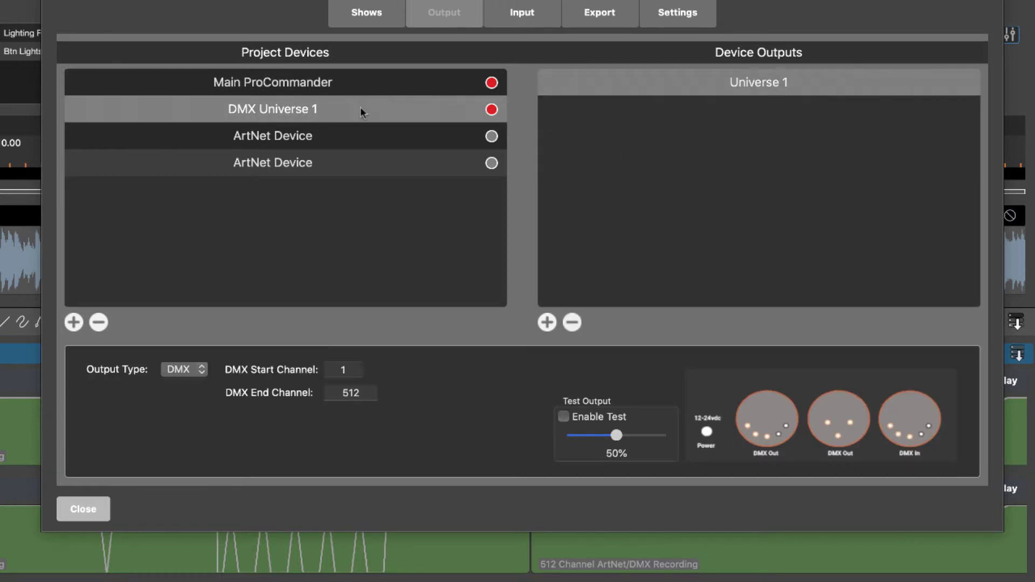
click(377, 110)
click(690, 82)
- Examine the Net, Sub-Net and Universe settings of the two ArtNet devices' outputs, Local Artnet 0 and Local Artnet 1
click(728, 236)
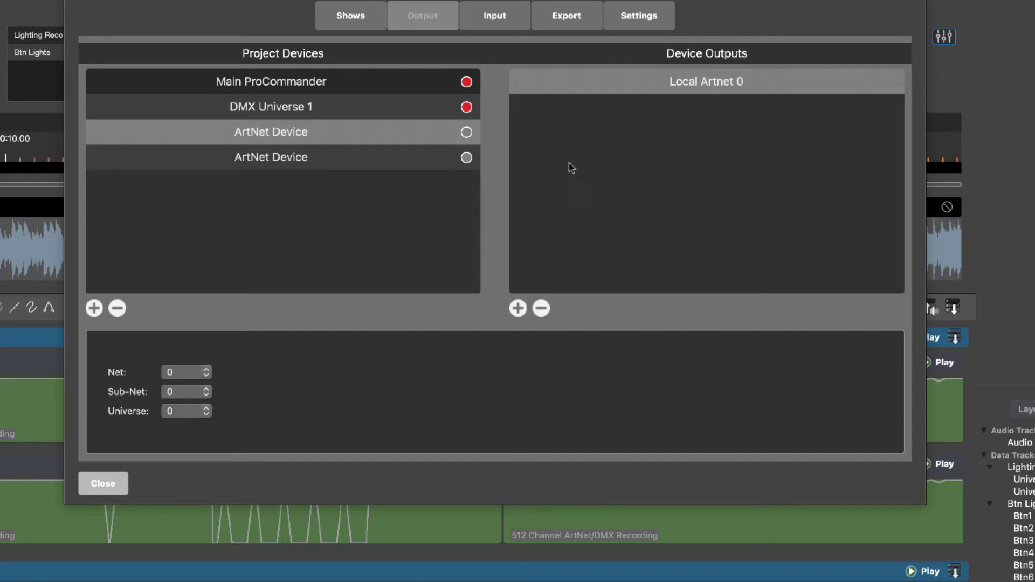
click(240, 163)
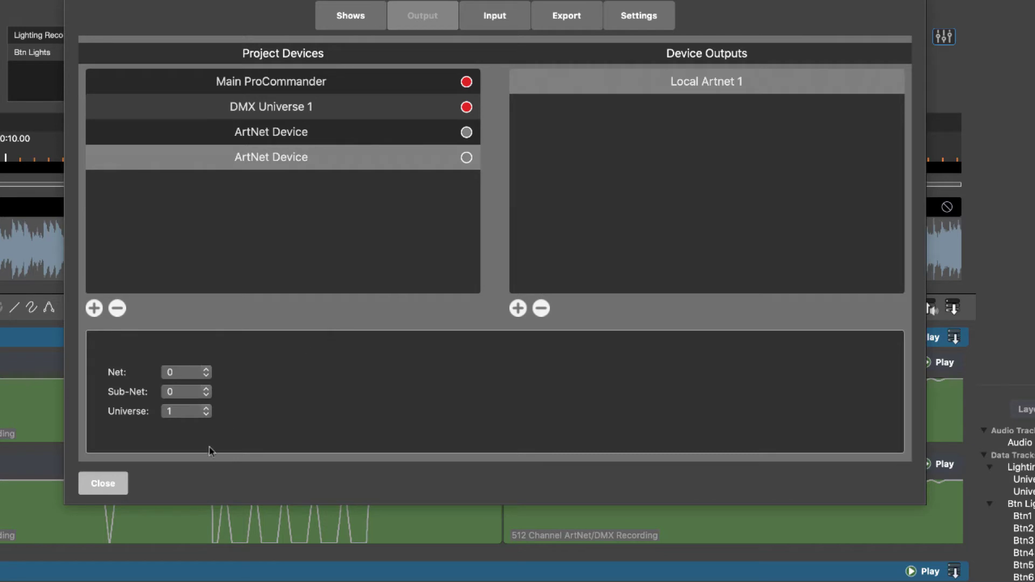
click(273, 160)
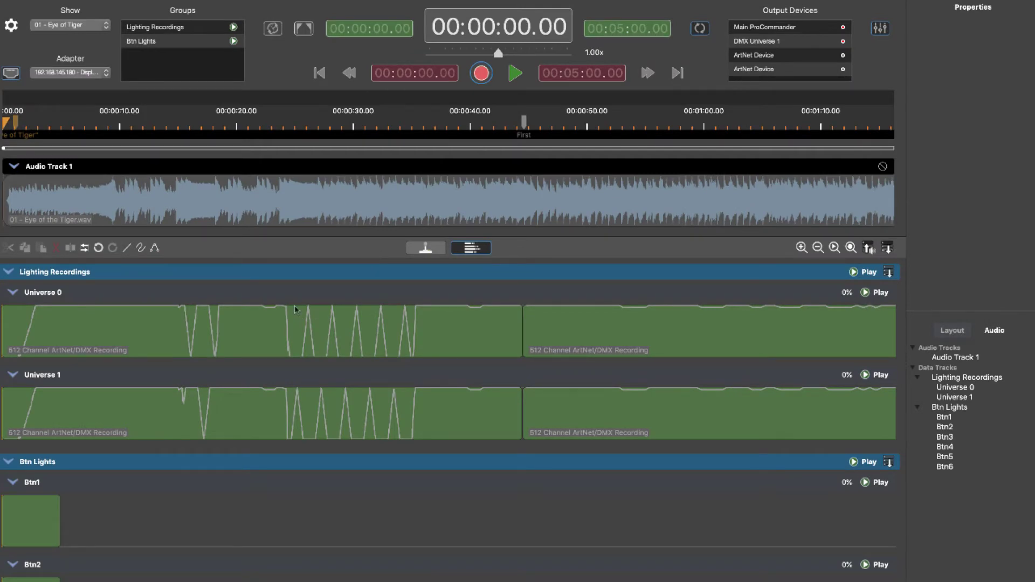
- Check the track input, primary output and mirrored output of the Universe 0 and Universe 1 tracks
click(292, 300)
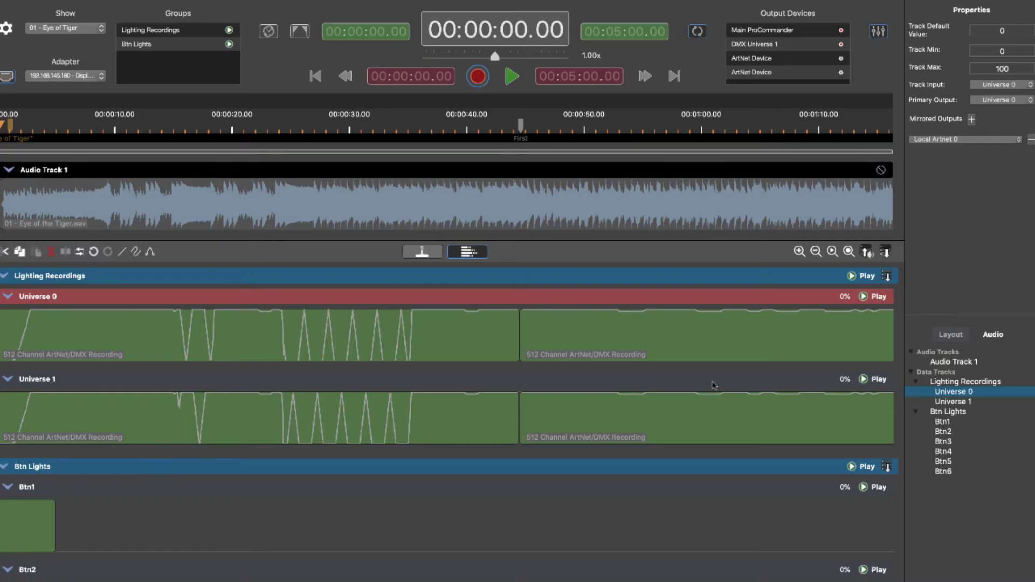
click(715, 382)
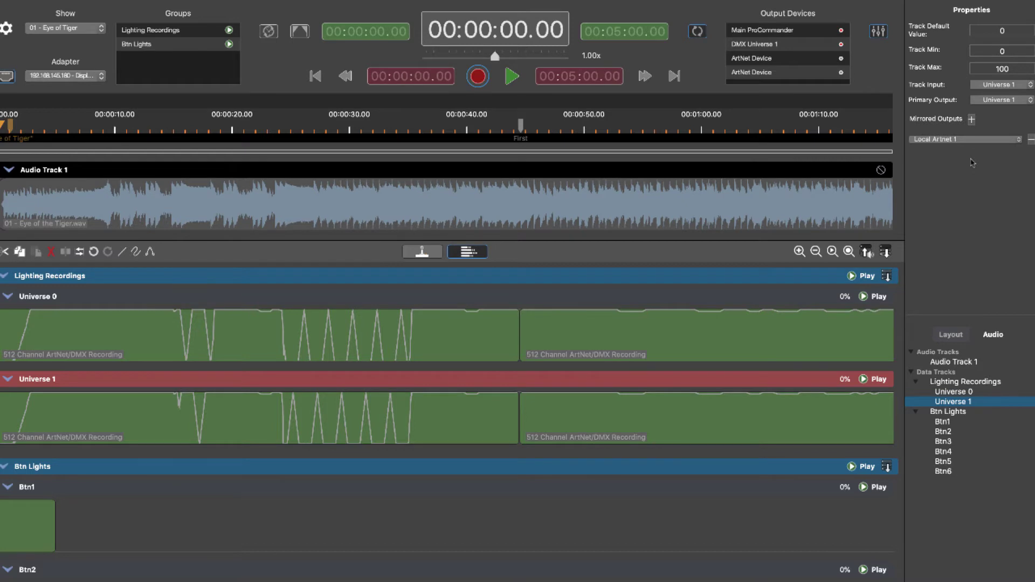
click(731, 298)
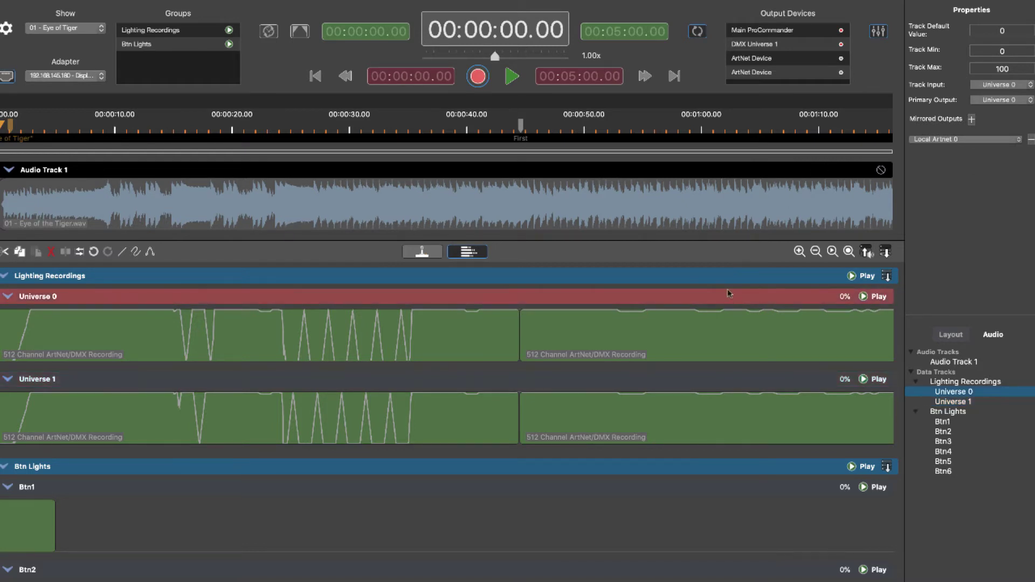
- Move the playhead past the end of the audio clip to about 00:04:17.79
click(816, 251)
click(816, 252)
click(816, 252)
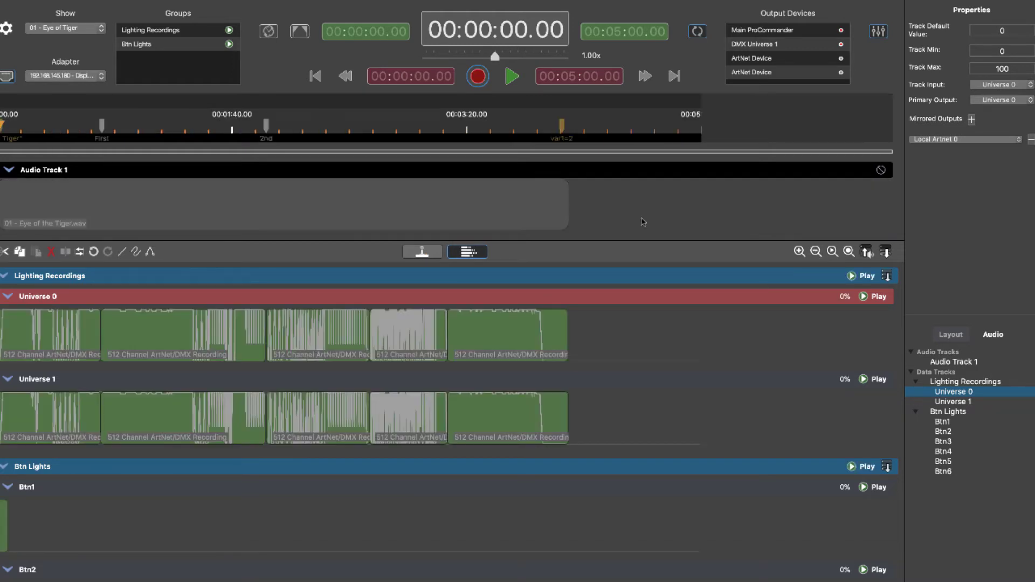
drag(3, 126, 602, 127)
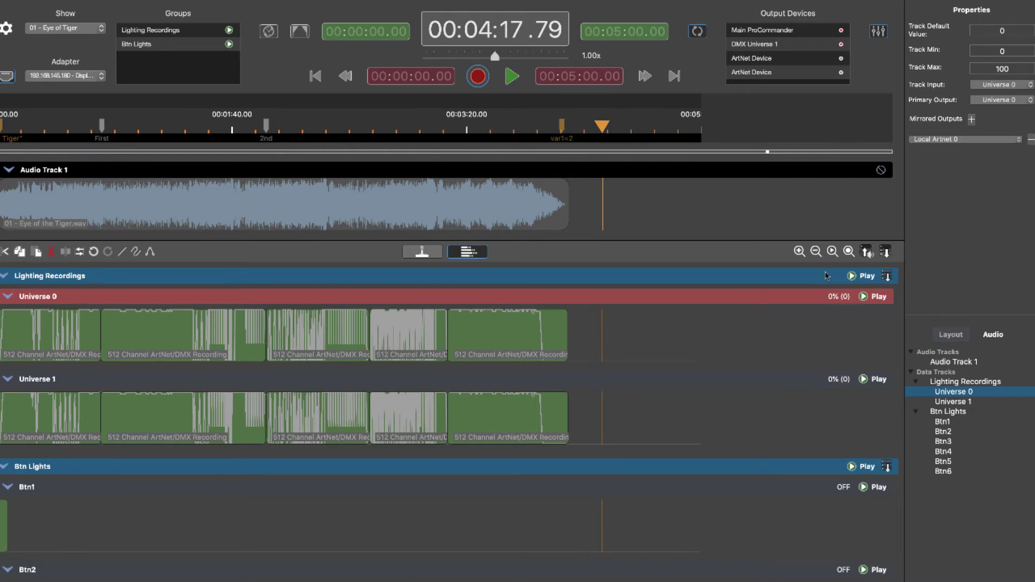
- Set the Lighting Recordings group to Record and record both universes from the playhead to about 00:04:35
click(868, 277)
click(890, 335)
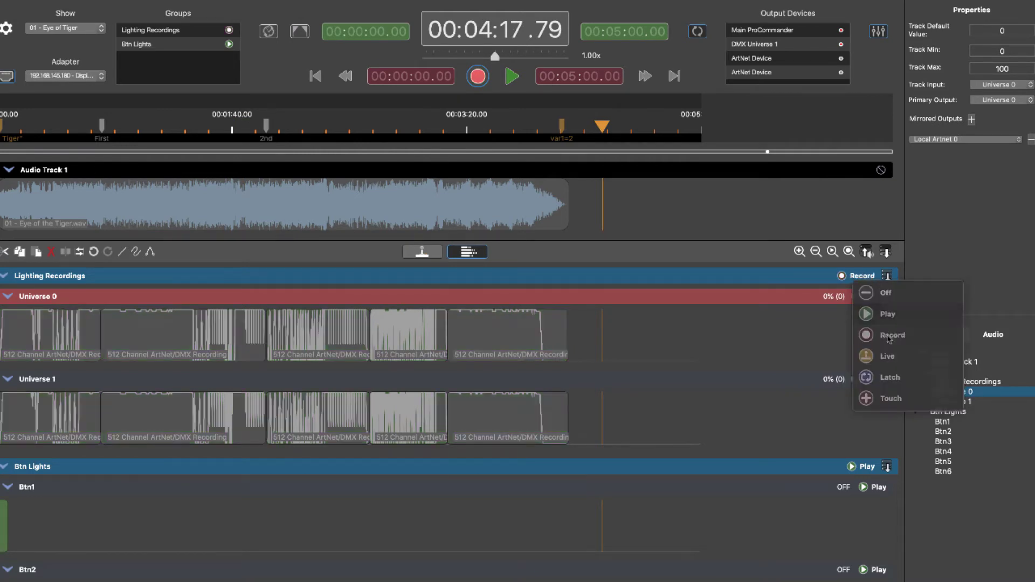
key(space)
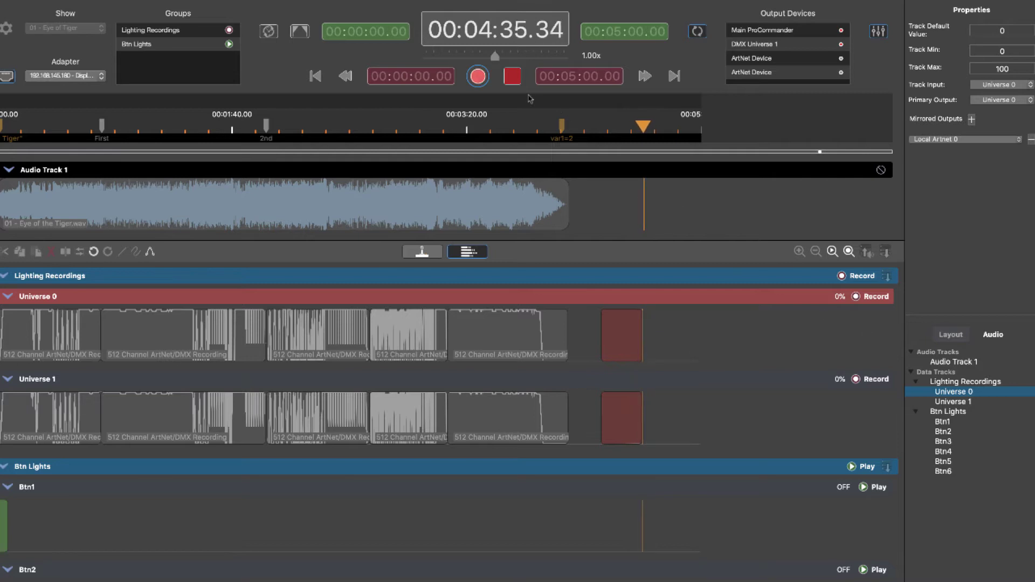
click(513, 78)
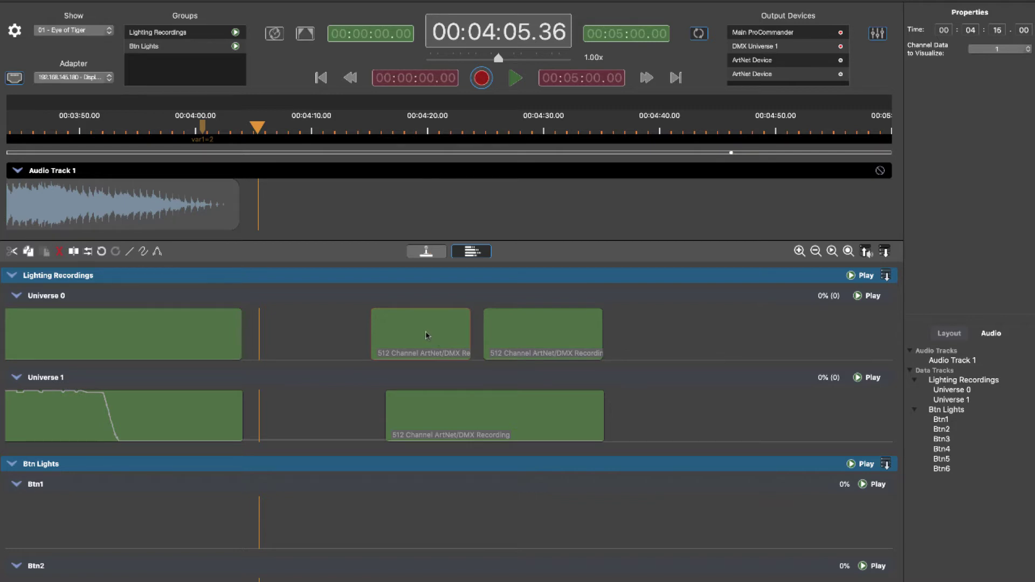
- Move the later split Universe 0 clip to about 00:04:32 and the earlier one to 00:04:10.15, and select the Universe 0 track
drag(554, 335, 638, 334)
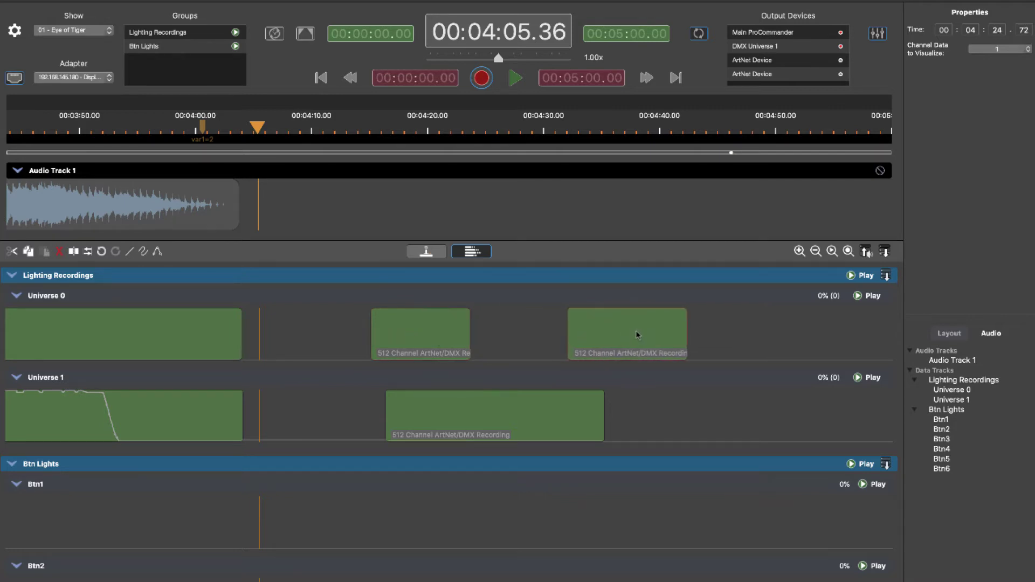
drag(399, 339, 350, 342)
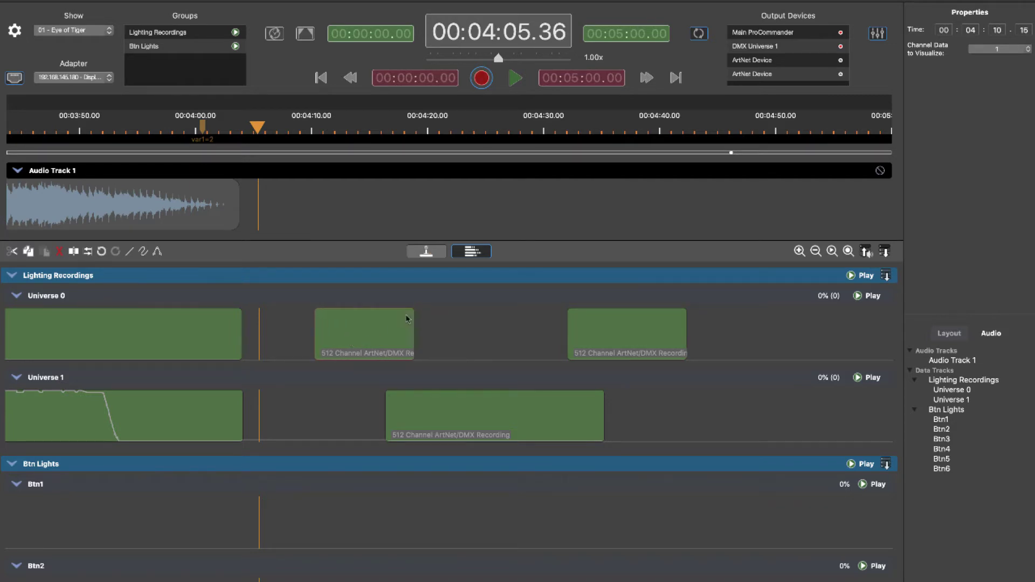
click(459, 302)
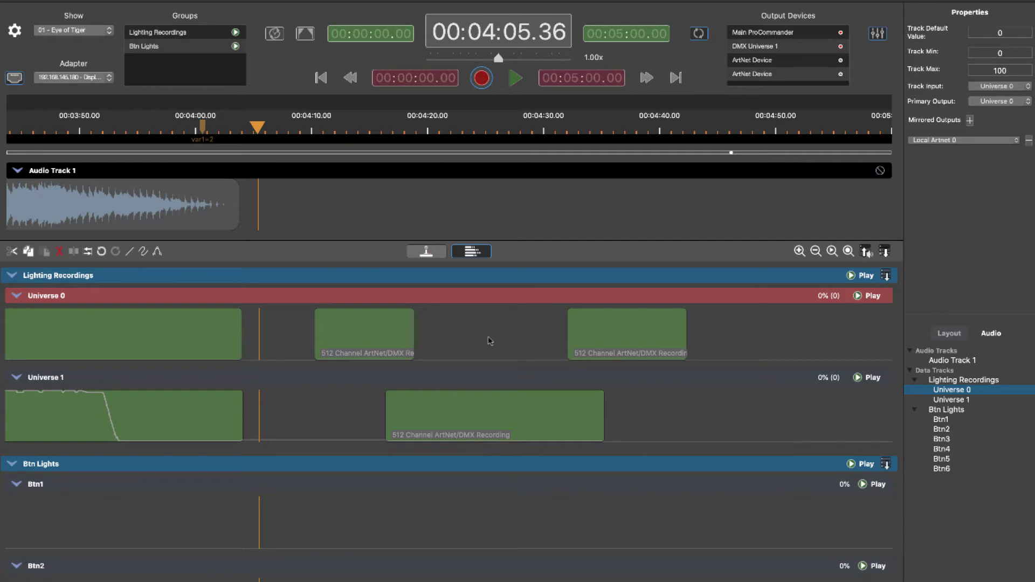
- Visualize channel 20 and finally channel 47 on the Universe 0 clip at 00:04:31.95
click(617, 339)
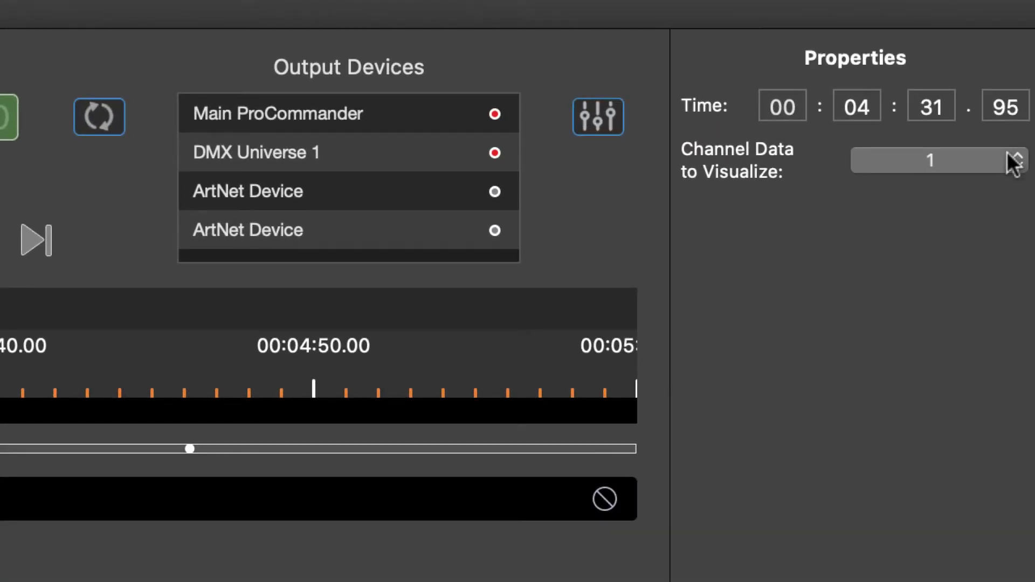
click(1014, 149)
click(986, 555)
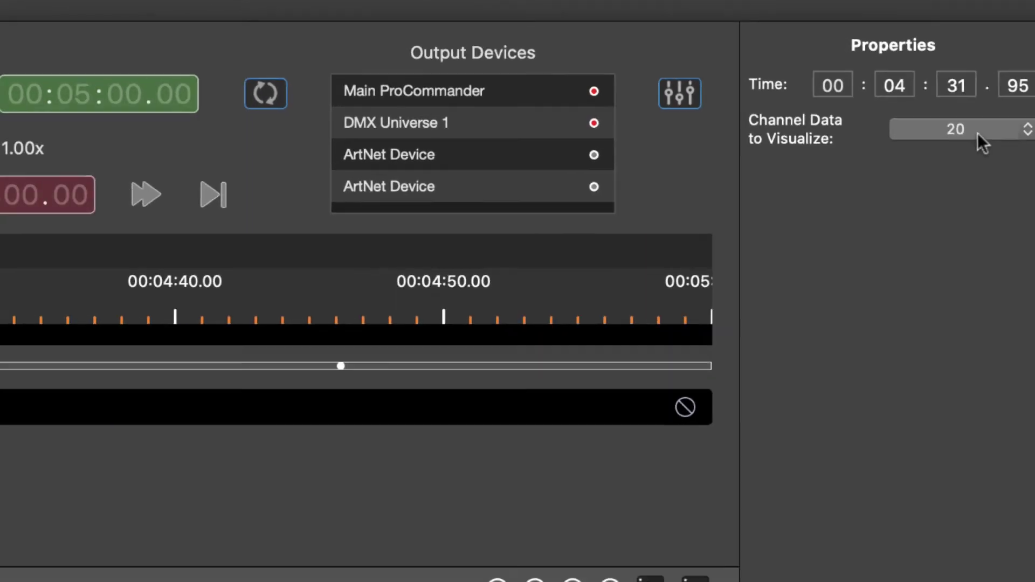
click(979, 134)
click(1010, 280)
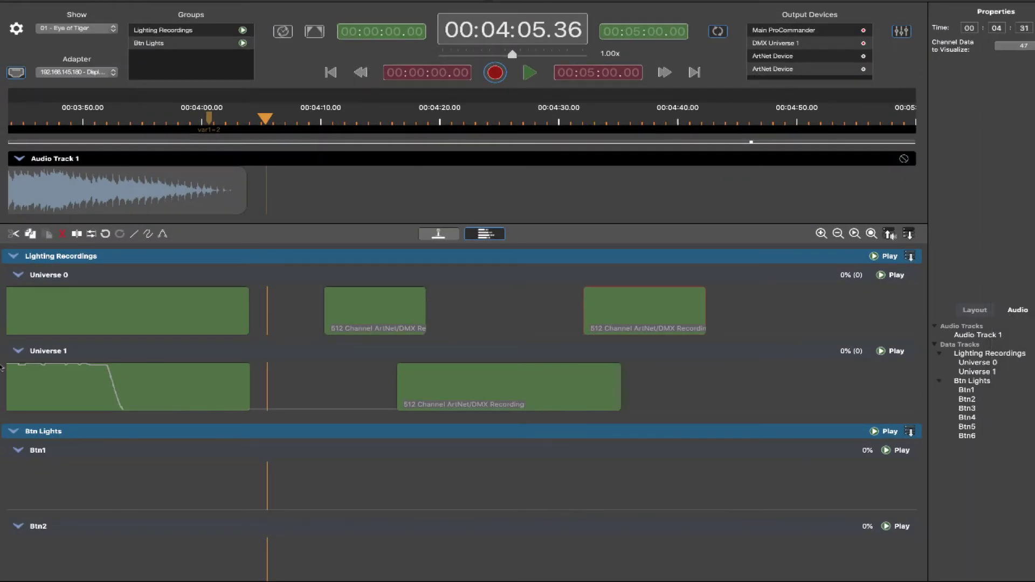
- Compare different channels' data on the Universe 0 clip starting at 00:02:39.15 and return its visualized channel to 1
scroll(188, 301, left, 10)
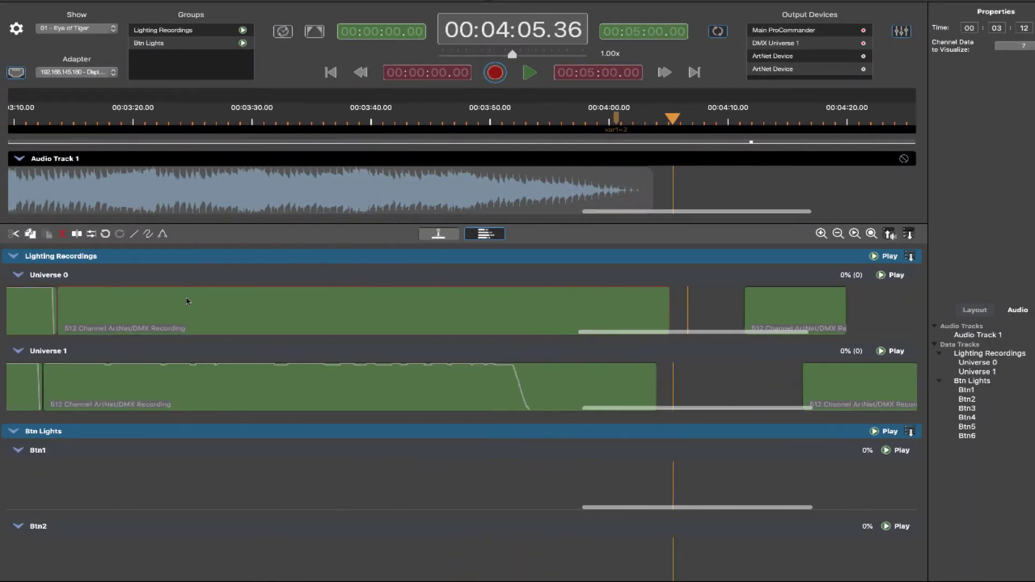
scroll(188, 301, left, 10)
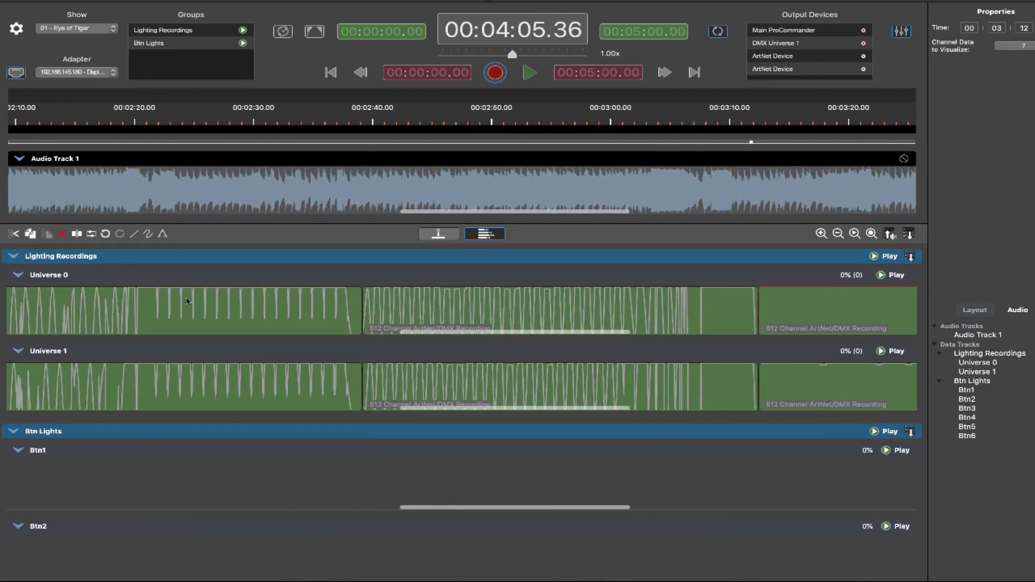
click(469, 304)
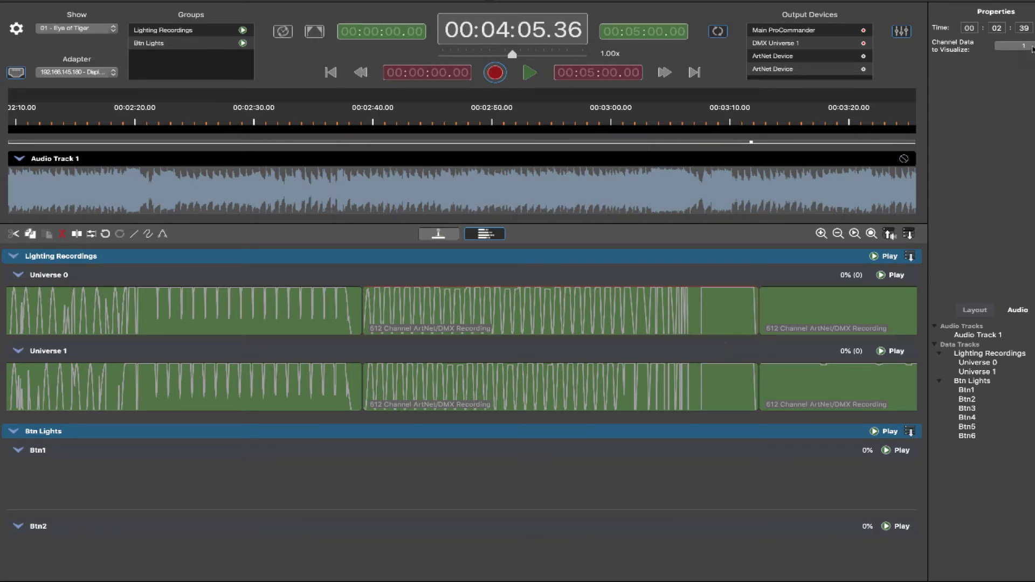
click(1022, 46)
click(1025, 80)
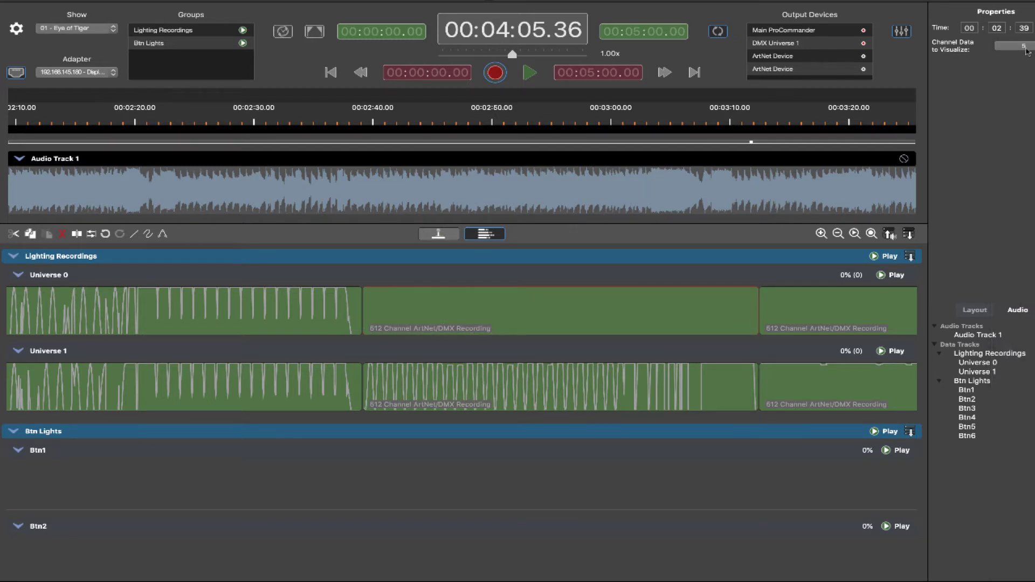
click(1026, 49)
click(1026, 167)
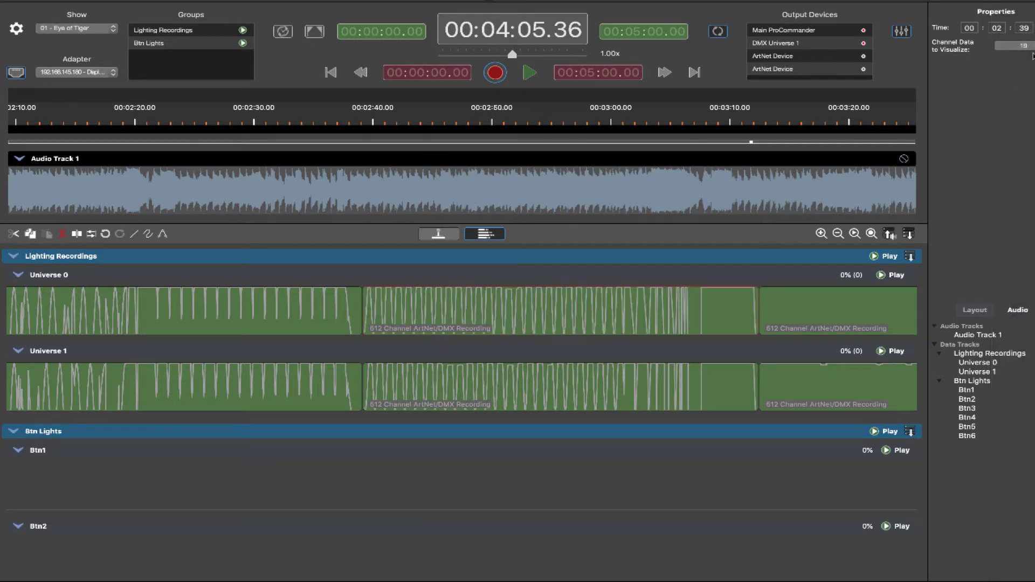
click(1022, 46)
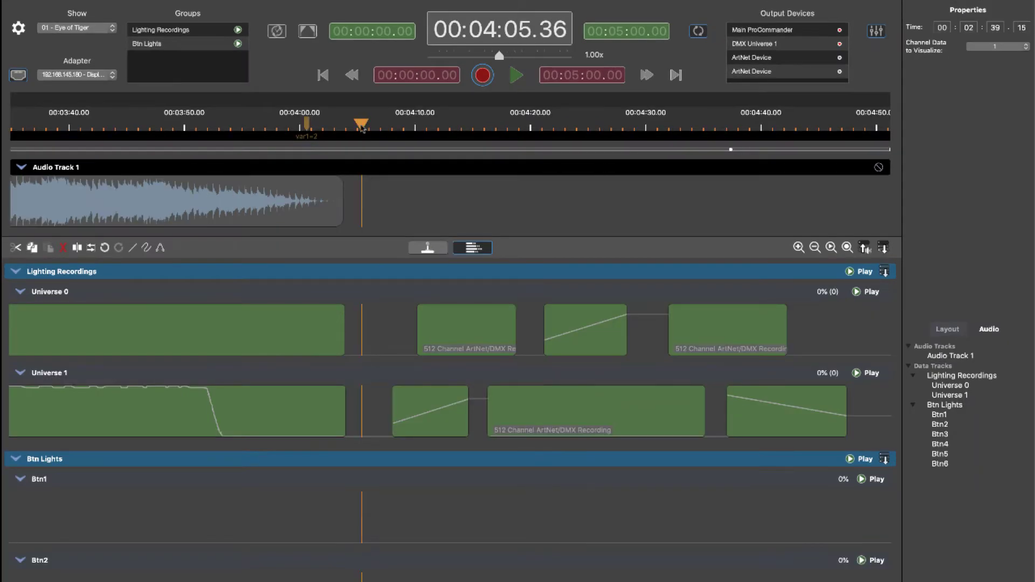
- Split the Universe 0 clip starting at 00:04:10.15 at 00:04:13.52 and move its first part to about 00:04:05.5
drag(361, 126, 455, 126)
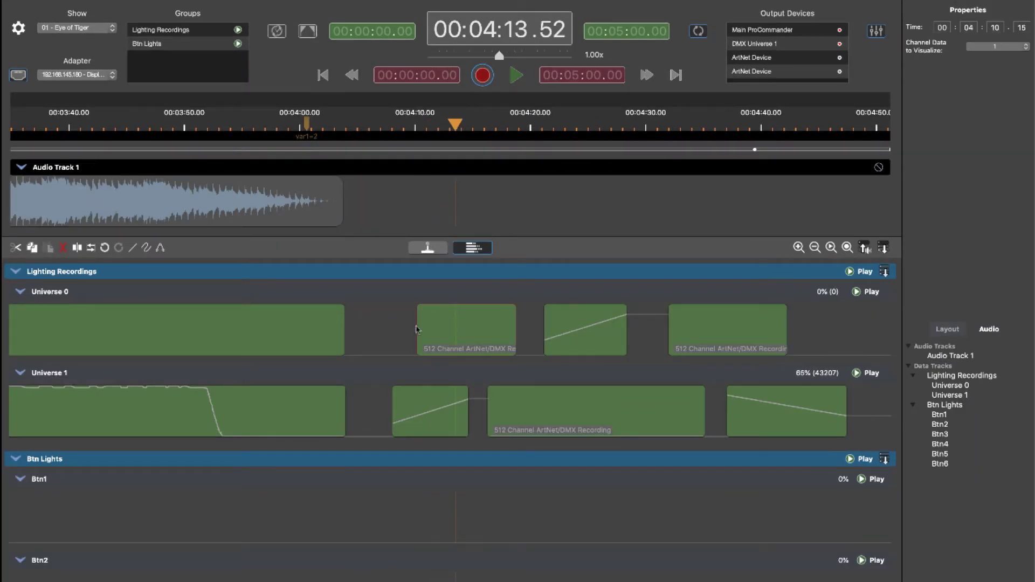
click(77, 247)
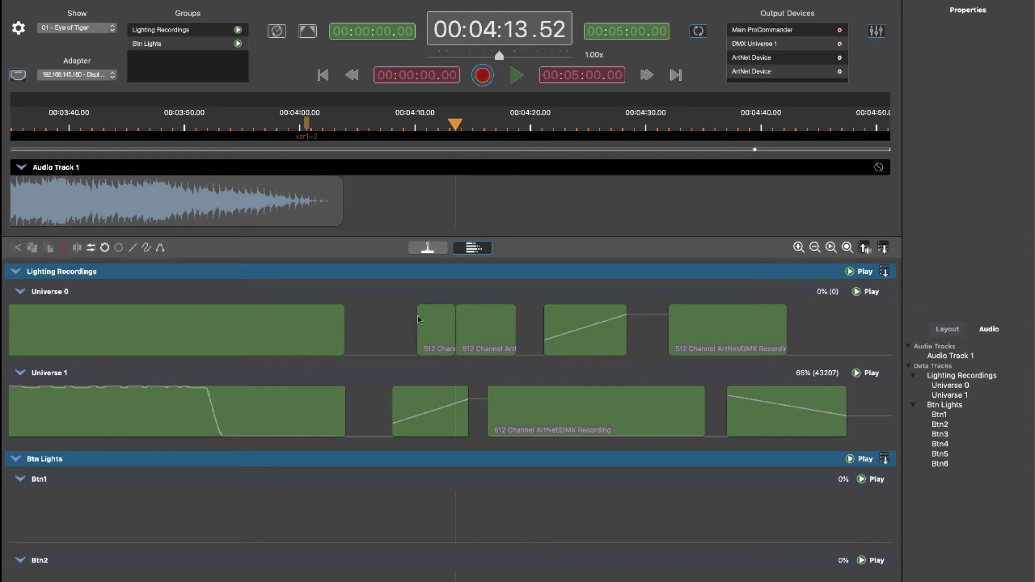
drag(435, 329, 382, 329)
- Shift both split Universe 0 clips together with the Universe 1 rising ramp and the recording after it about 1 second earlier
click(467, 322)
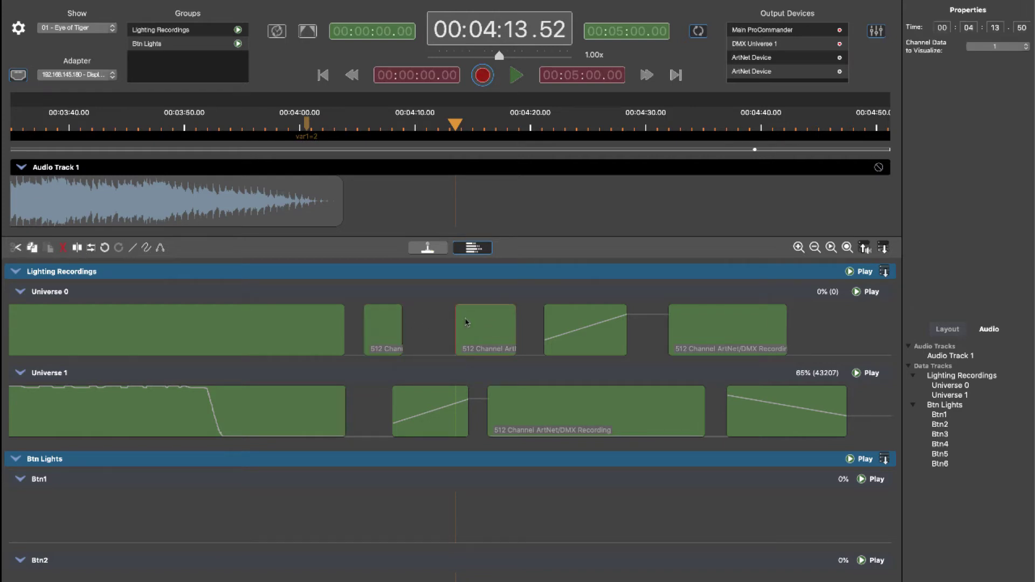
click(91, 247)
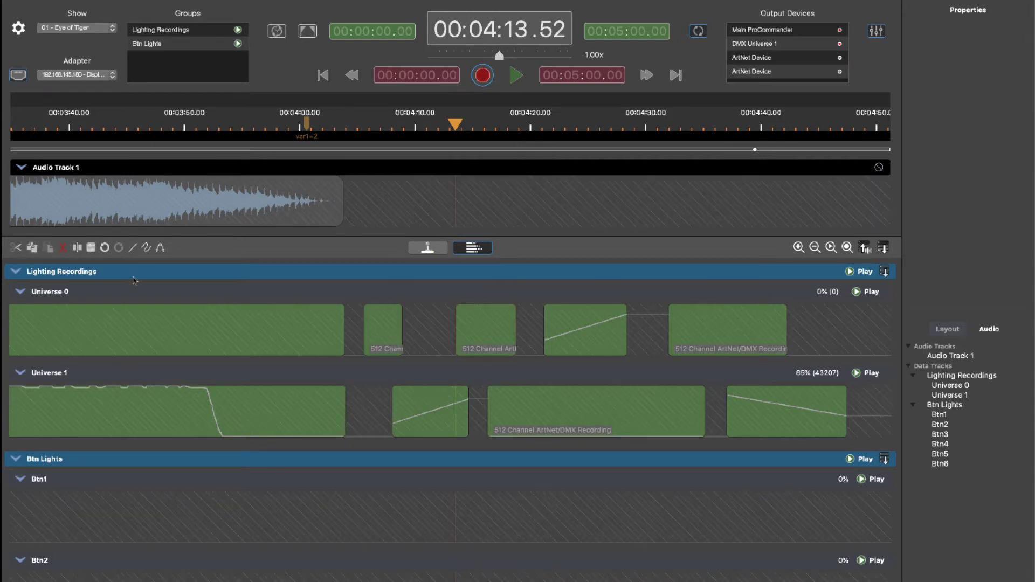
drag(450, 409, 533, 411)
drag(501, 348, 468, 338)
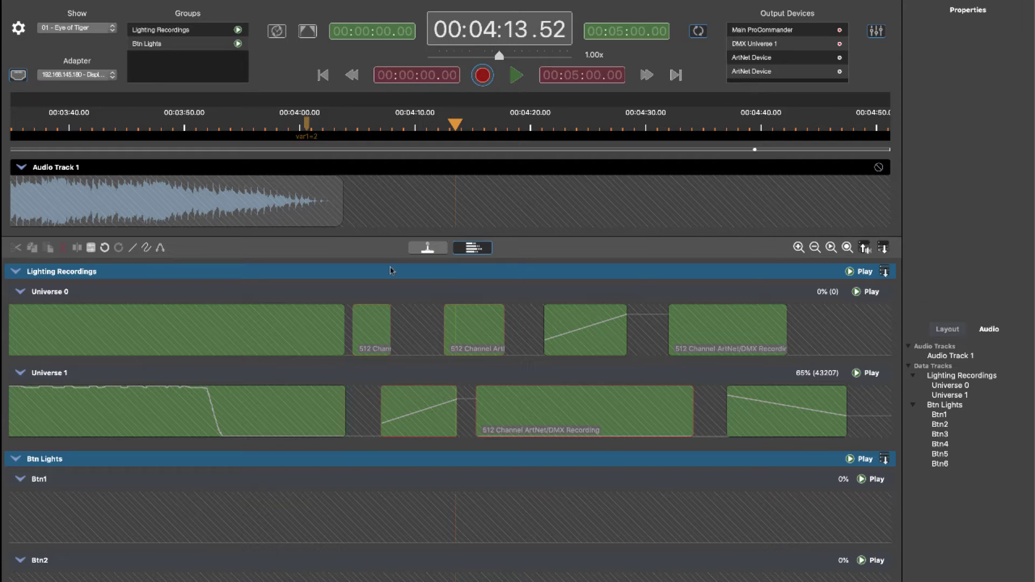
click(90, 249)
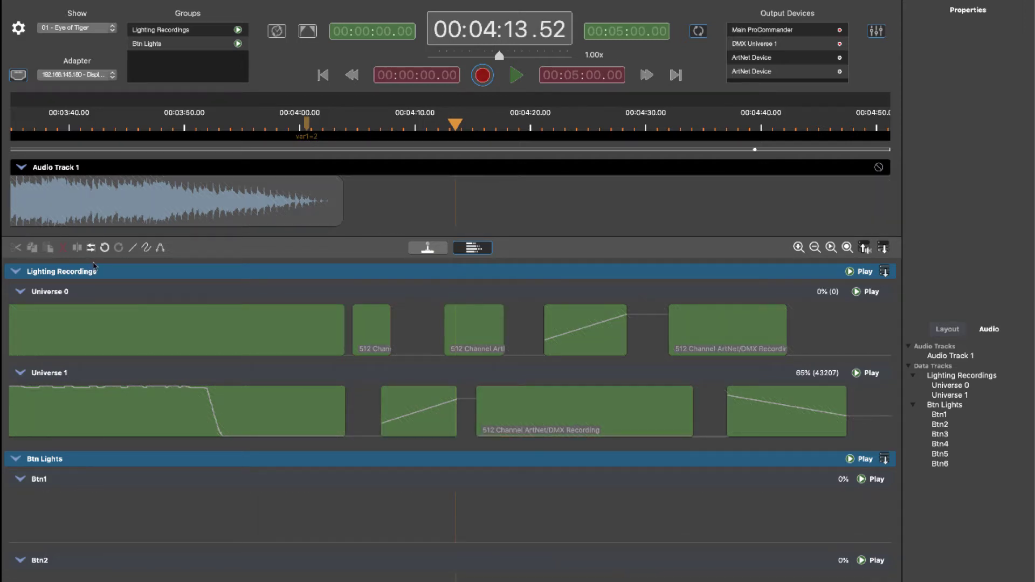
- Draw three line segments in the gaps between the Universe 0 clips: one rising, one falling and one rising
click(132, 247)
drag(399, 340, 443, 320)
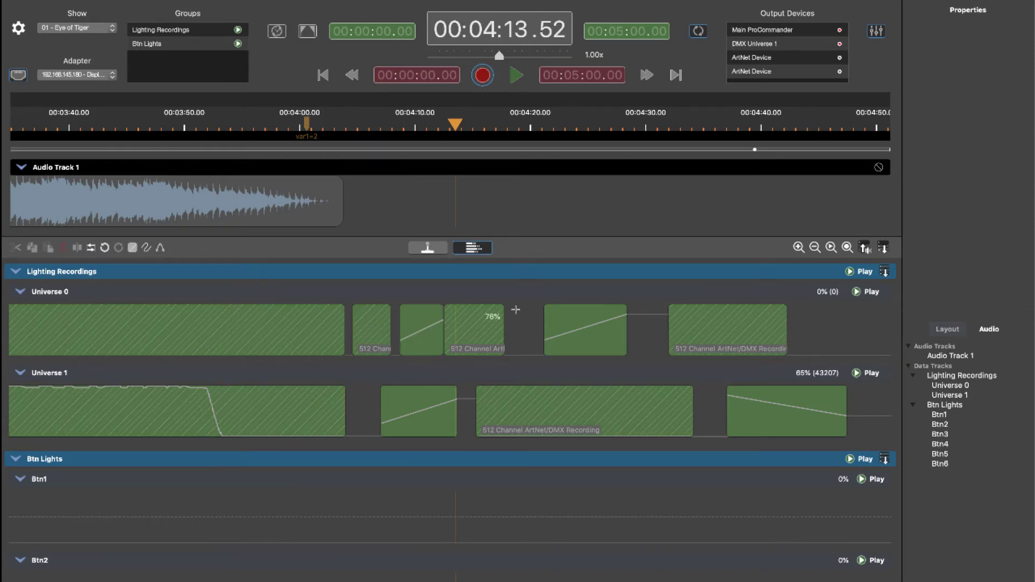
drag(516, 311, 538, 339)
drag(639, 335, 662, 322)
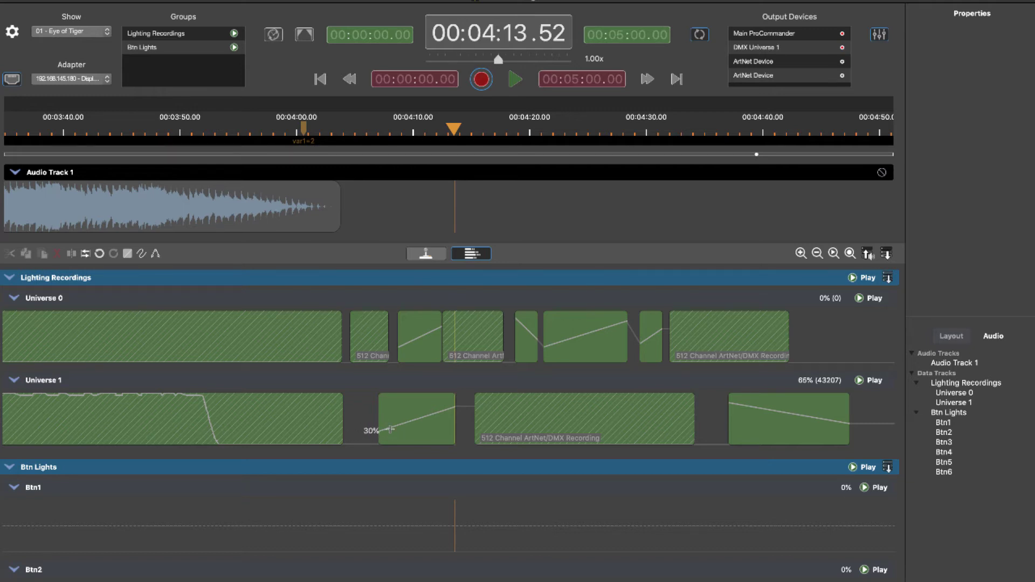
scroll(400, 436, down, 1)
scroll(400, 436, down, 6)
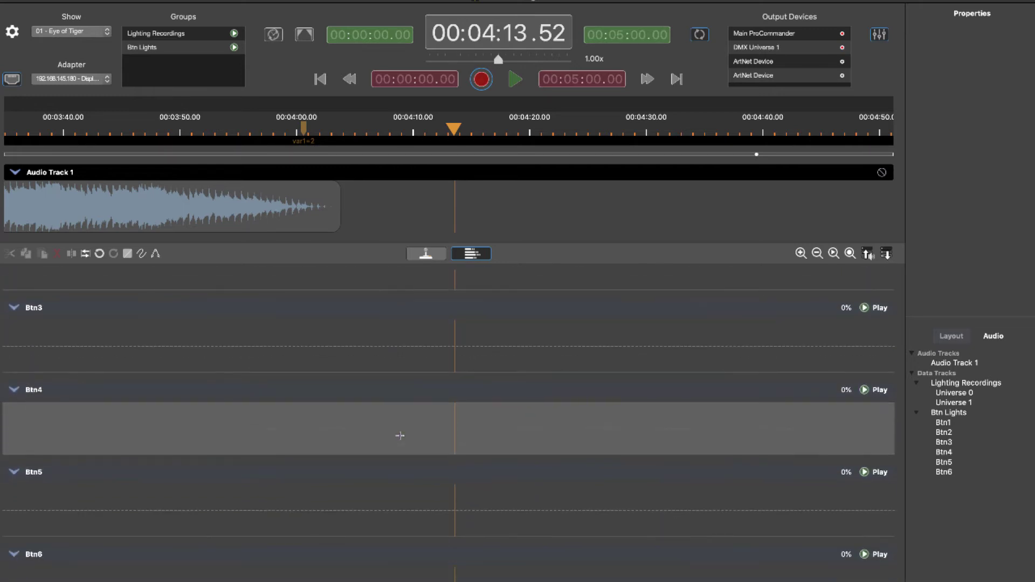
scroll(266, 416, up, 6)
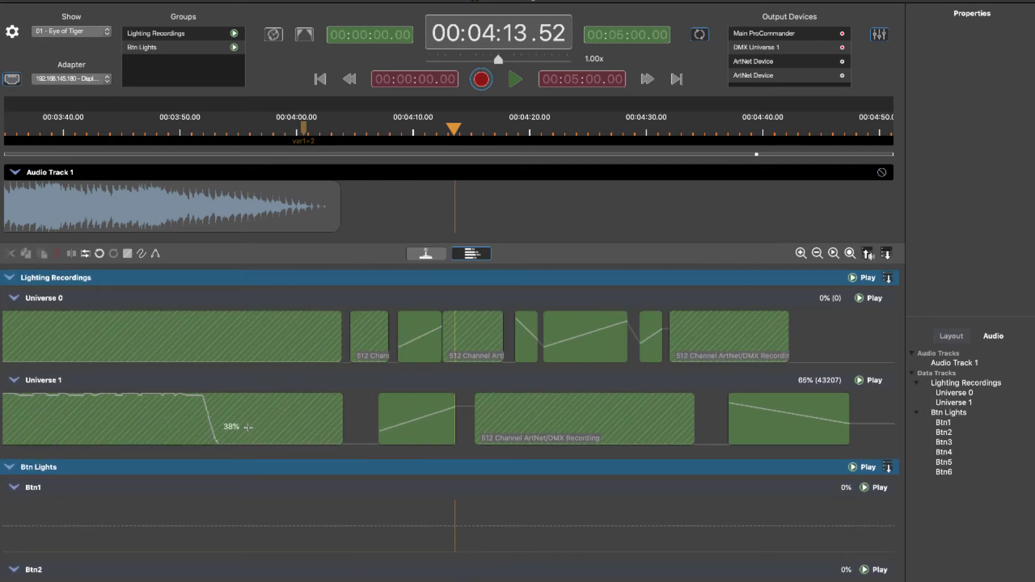
scroll(238, 439, down, 2)
scroll(238, 439, up, 1)
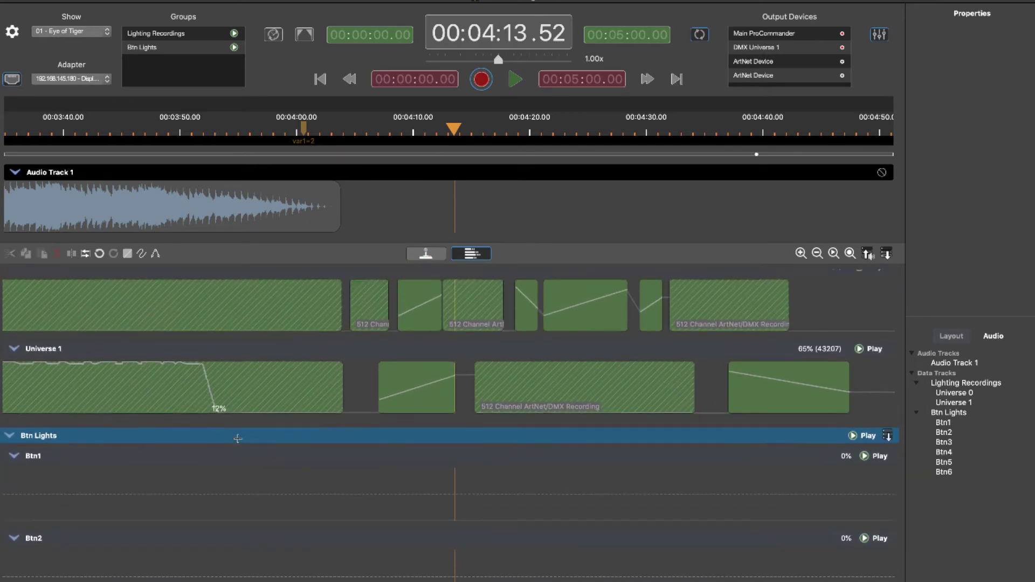
- Add a single output to the Main ProCommander device in the project's output settings
click(13, 32)
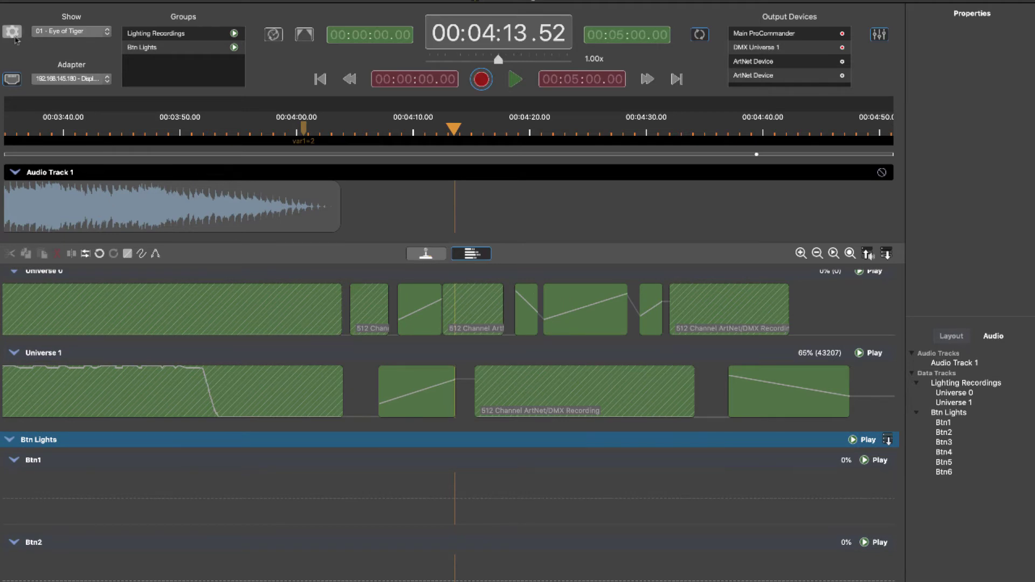
click(457, 17)
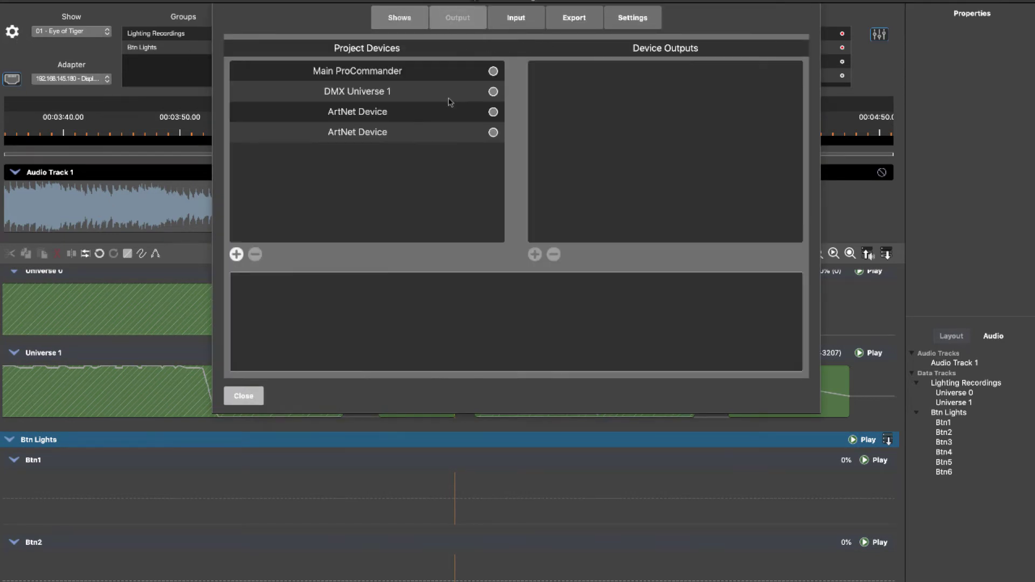
click(401, 78)
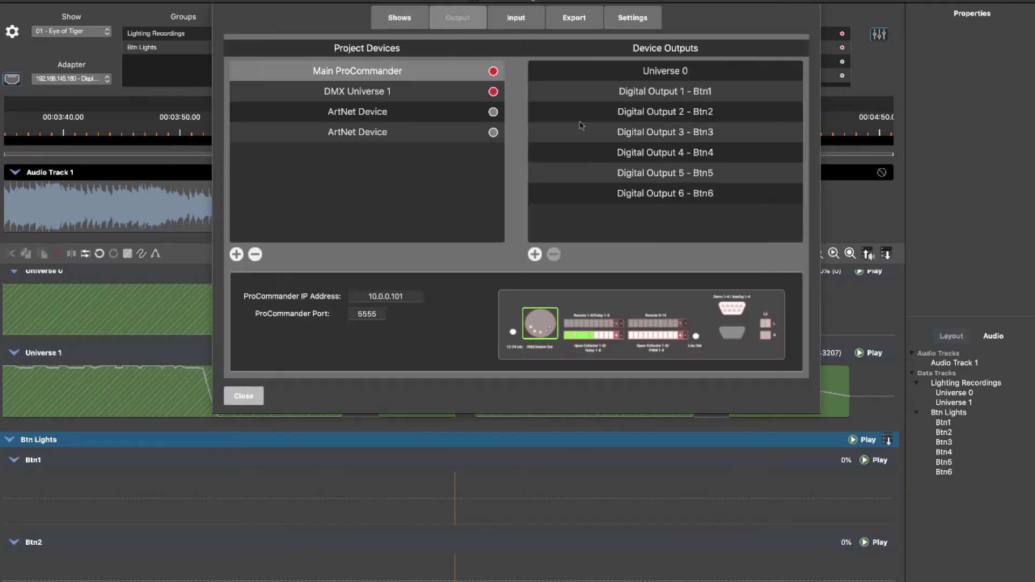
click(575, 74)
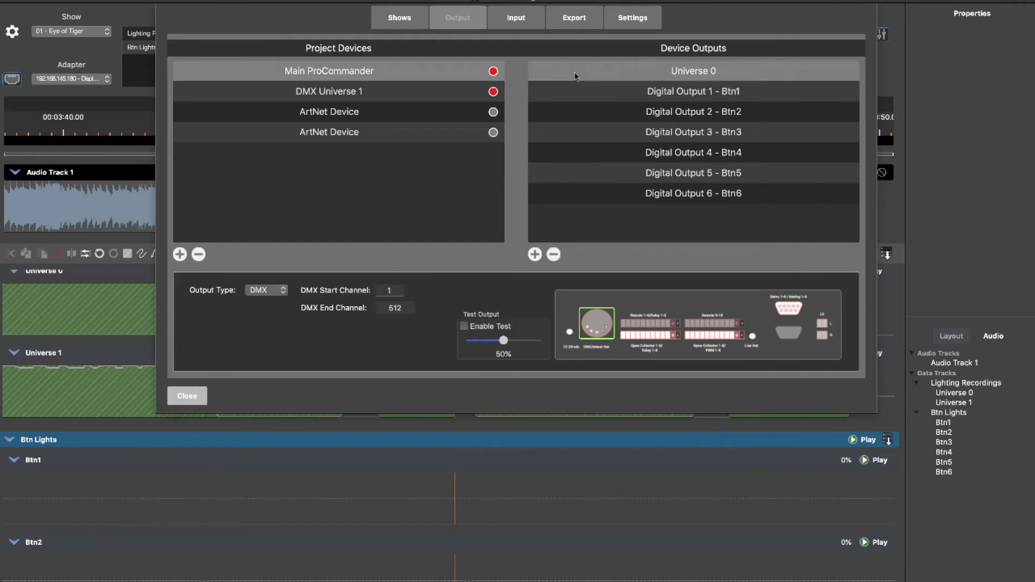
click(534, 255)
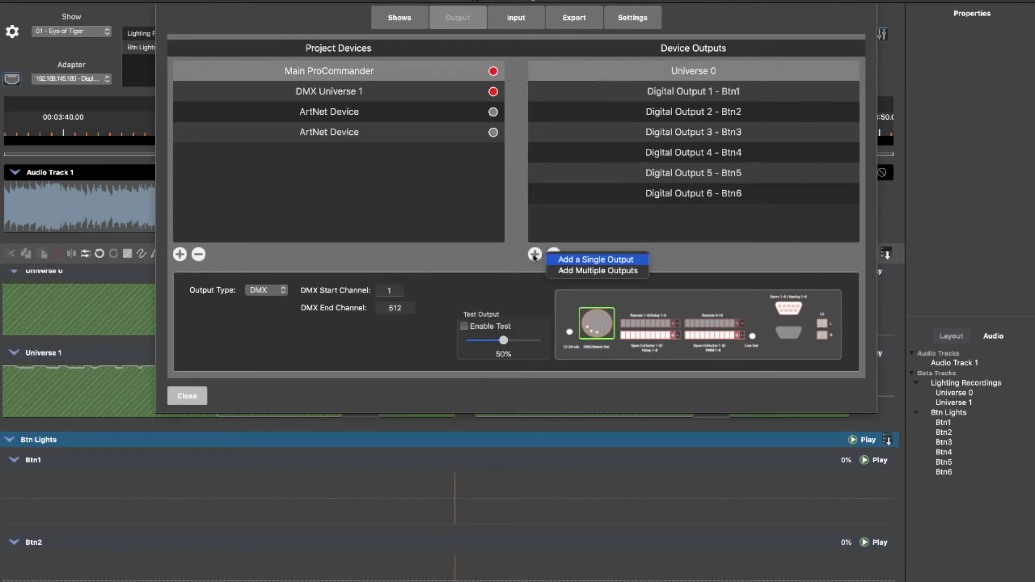
click(569, 260)
click(621, 217)
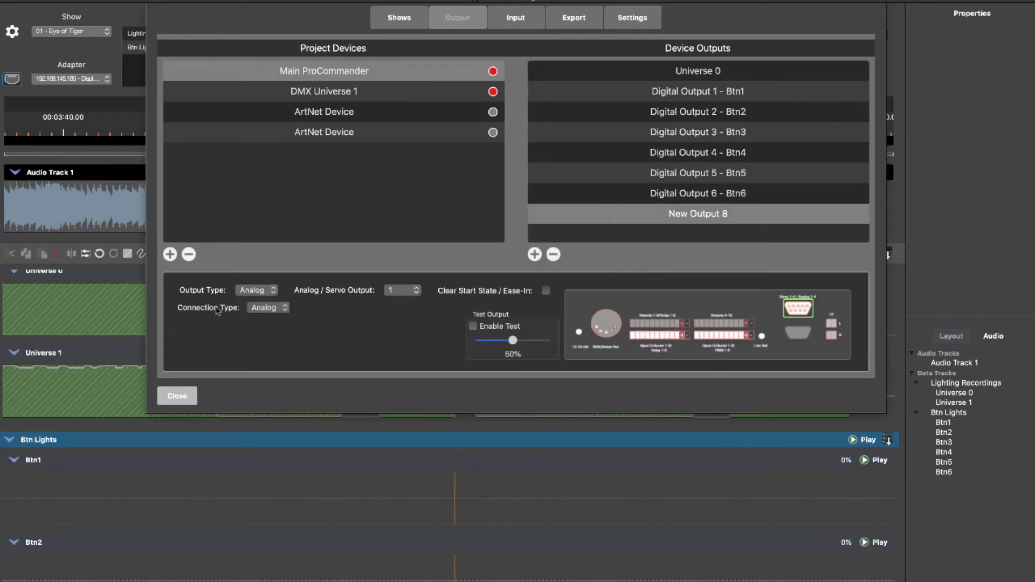
- Set the new output's type to DMX with end channel 1 and close the project settings
click(259, 291)
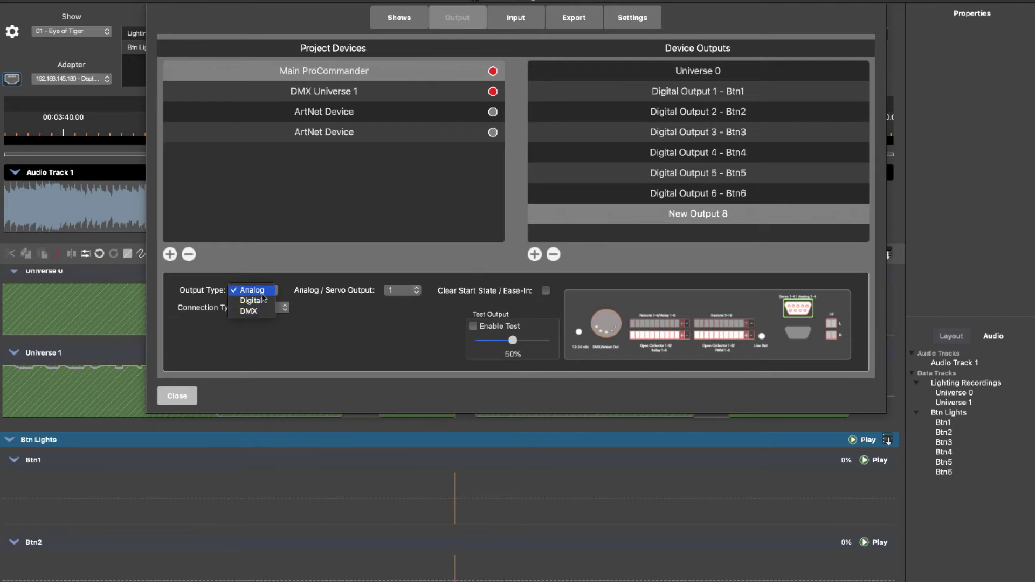
click(258, 312)
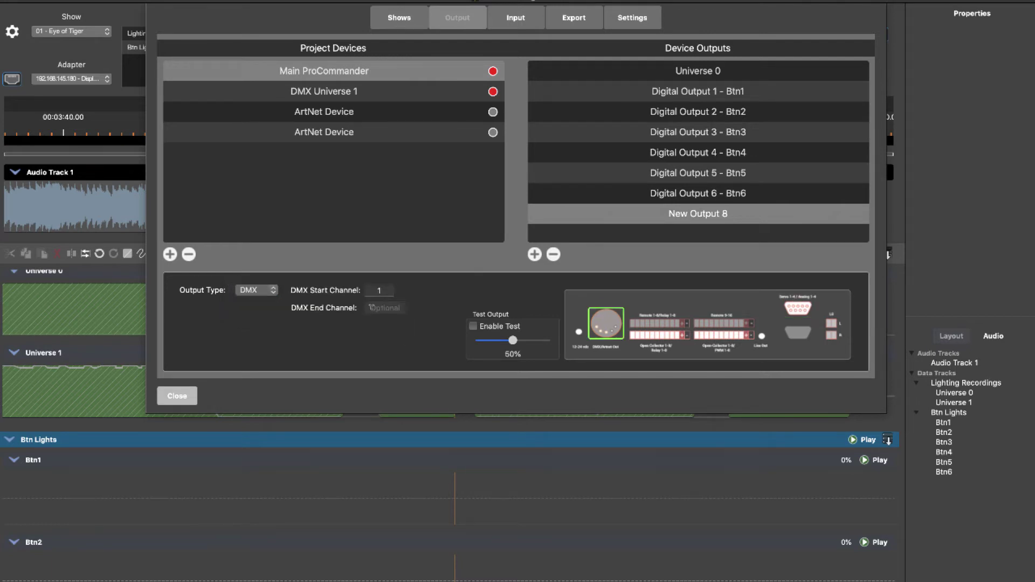
click(379, 306)
text(3)
click(164, 397)
- Reopen the Main ProCommander's outputs in the project settings and rename New Output 8 as Red
click(12, 31)
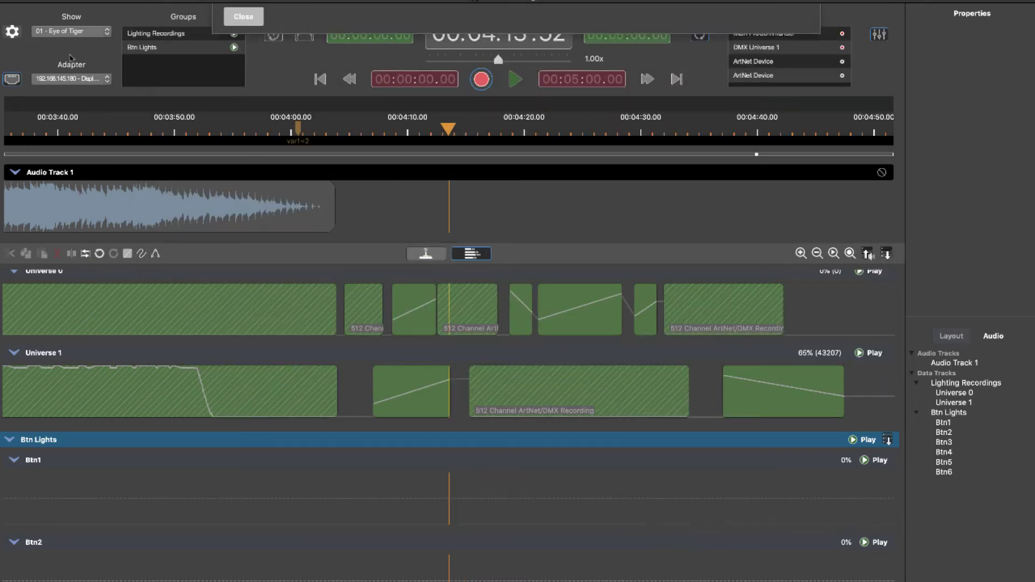
click(459, 18)
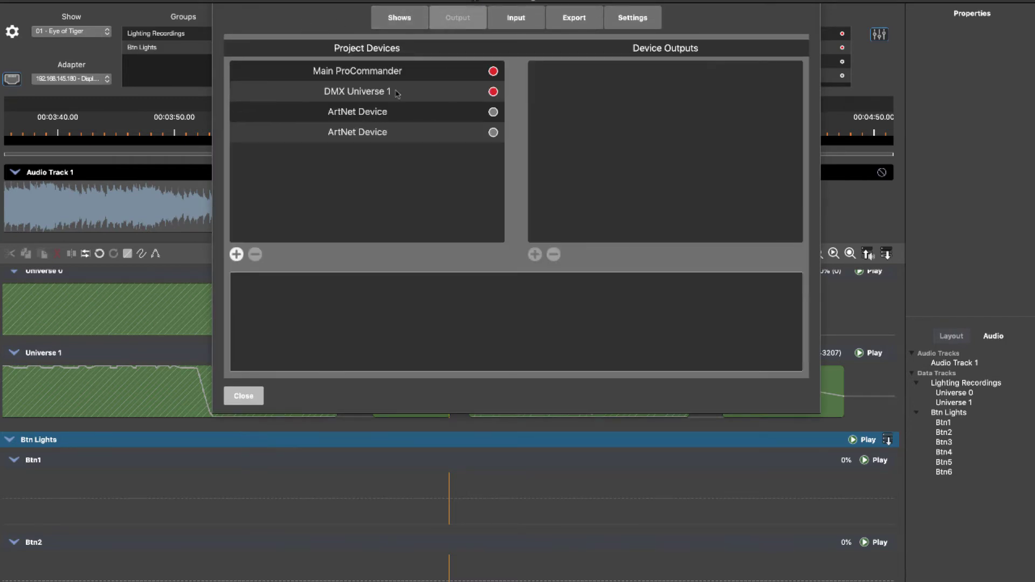
click(397, 78)
click(636, 214)
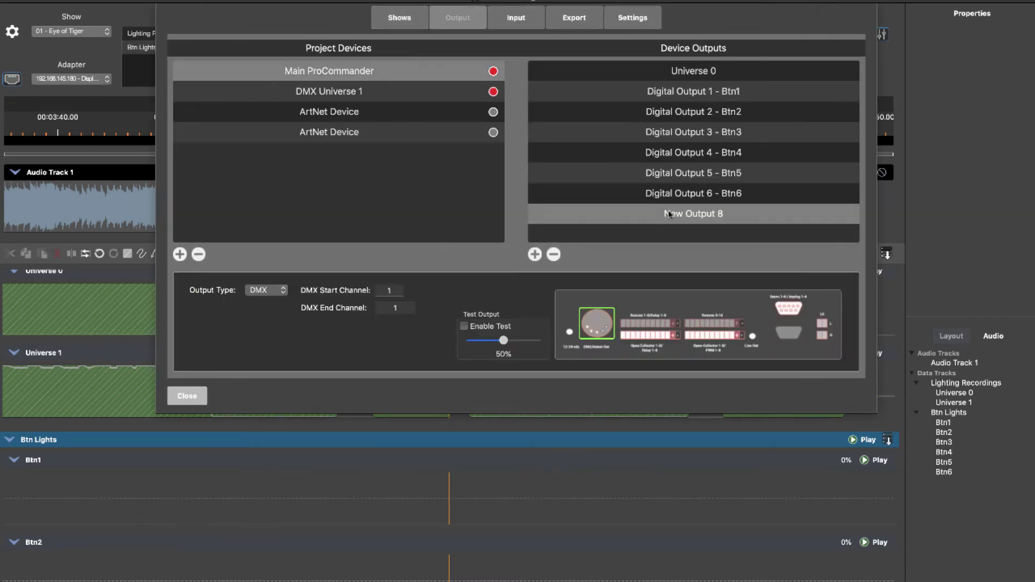
click(669, 214)
text(Red)
key(Return)
- Add another single output to the Main ProCommander and name it Blue
click(535, 253)
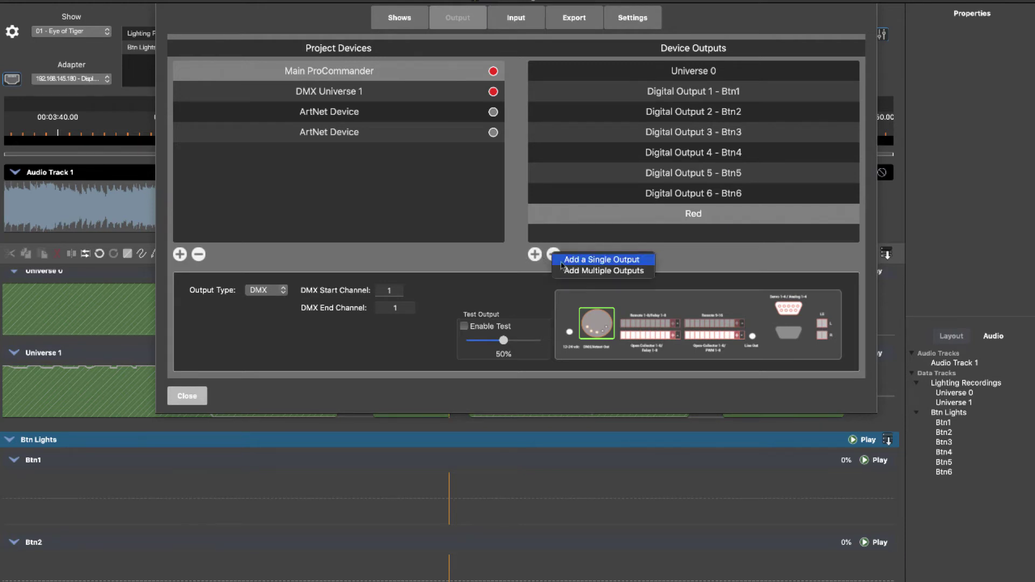
click(592, 259)
click(627, 240)
click(669, 234)
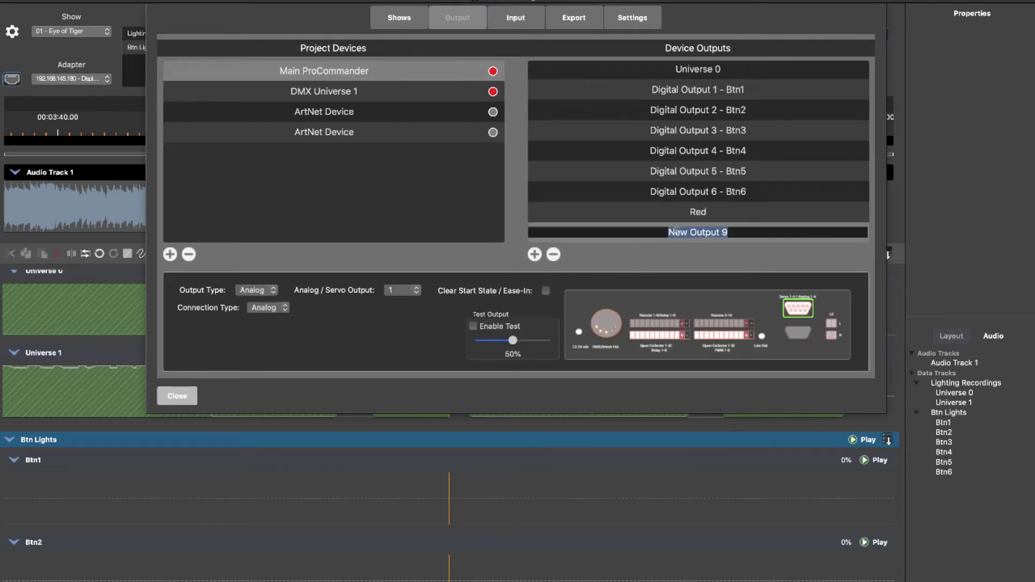
text(Blue)
key(Return)
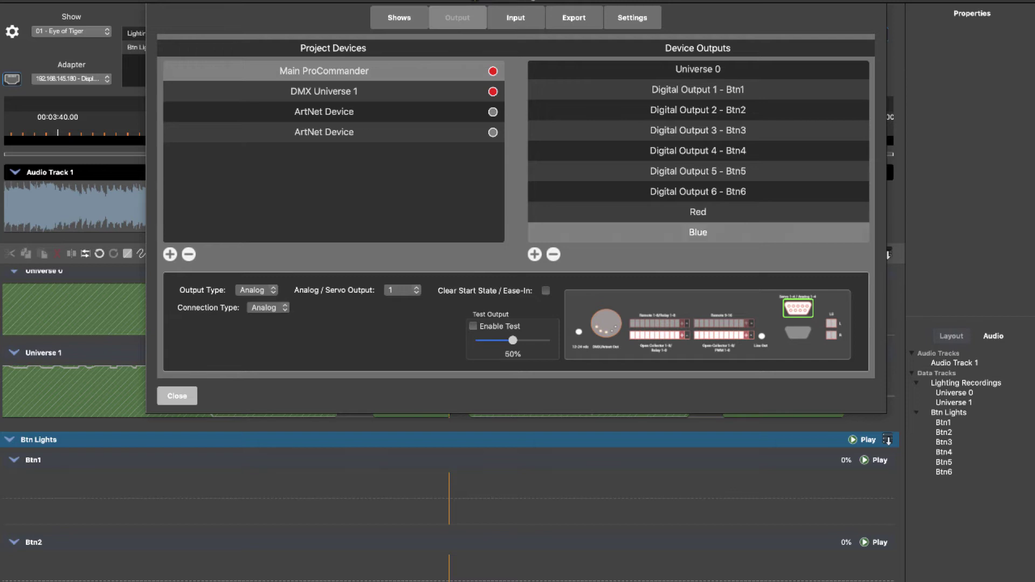
- Add another single output to the Main ProCommander device and name it Green
click(535, 254)
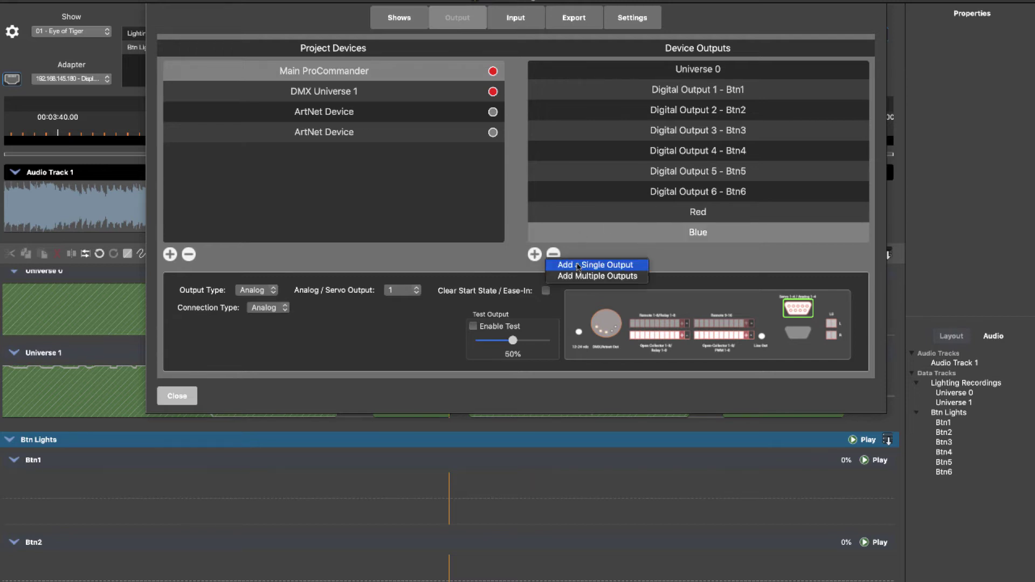
click(608, 261)
click(662, 237)
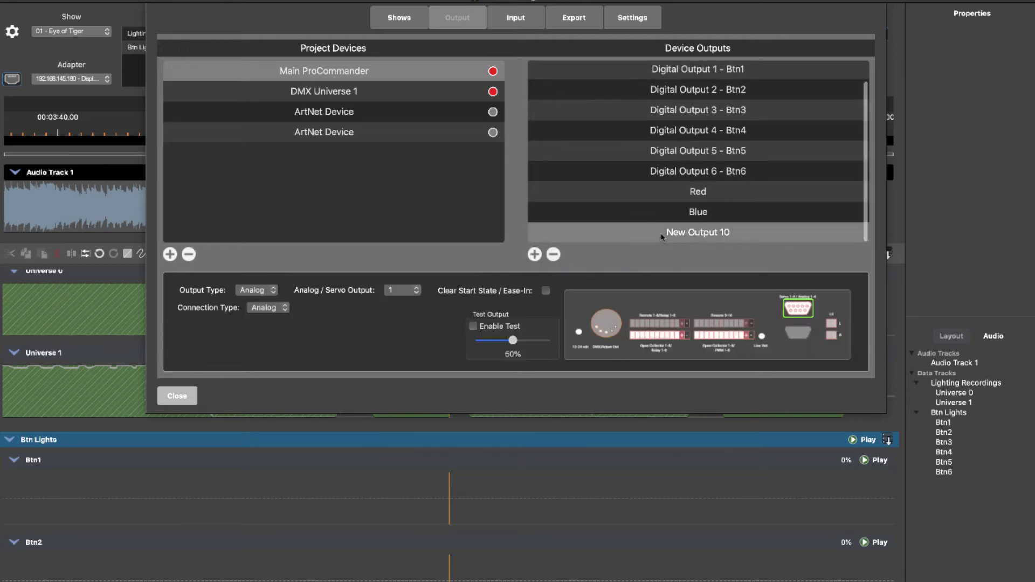
double_click(680, 235)
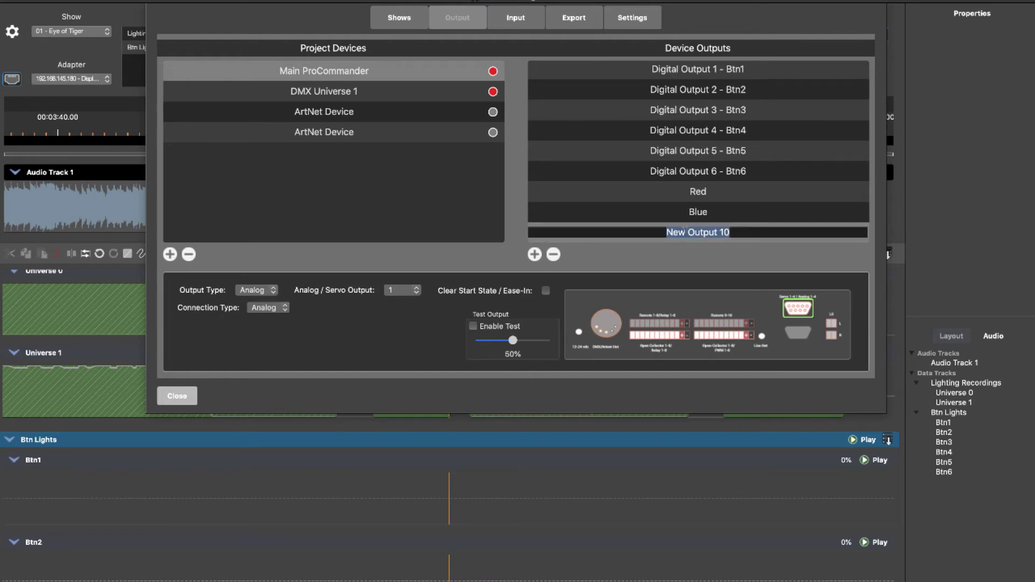
text(Green)
key(Return)
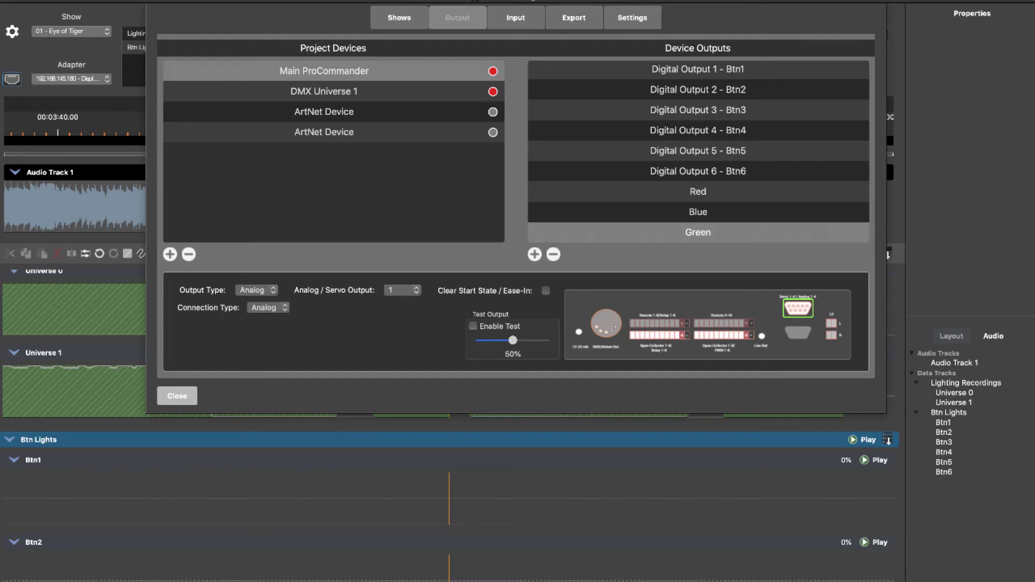
- Change the Blue output's type to DMX and set its DMX end channel to 2
click(663, 195)
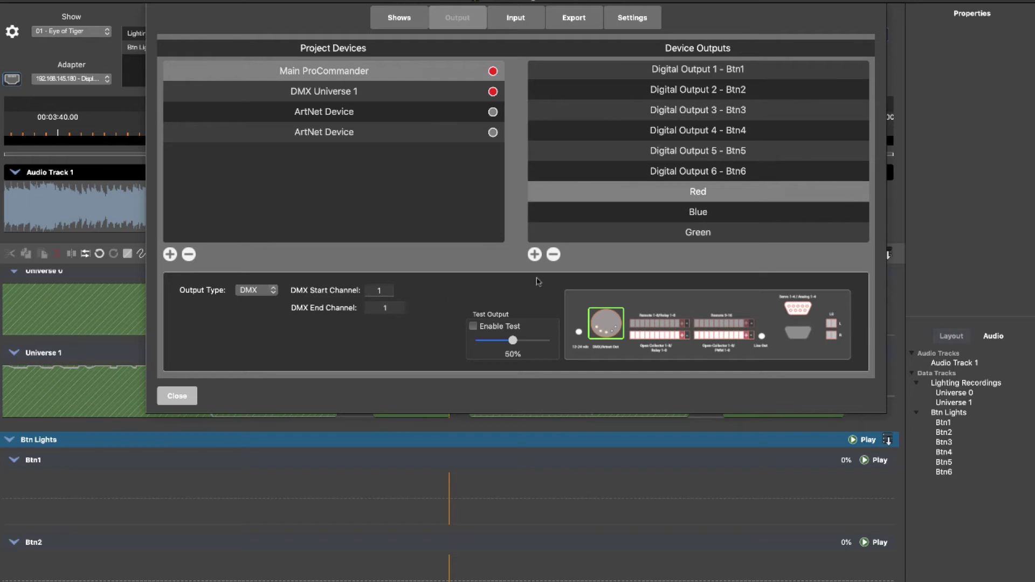
click(634, 211)
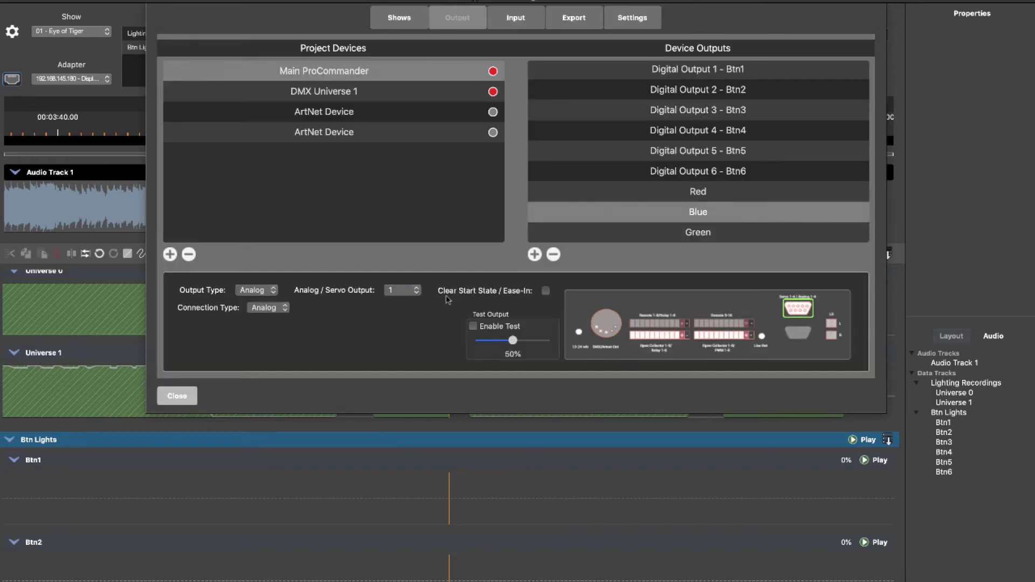
click(261, 291)
click(256, 311)
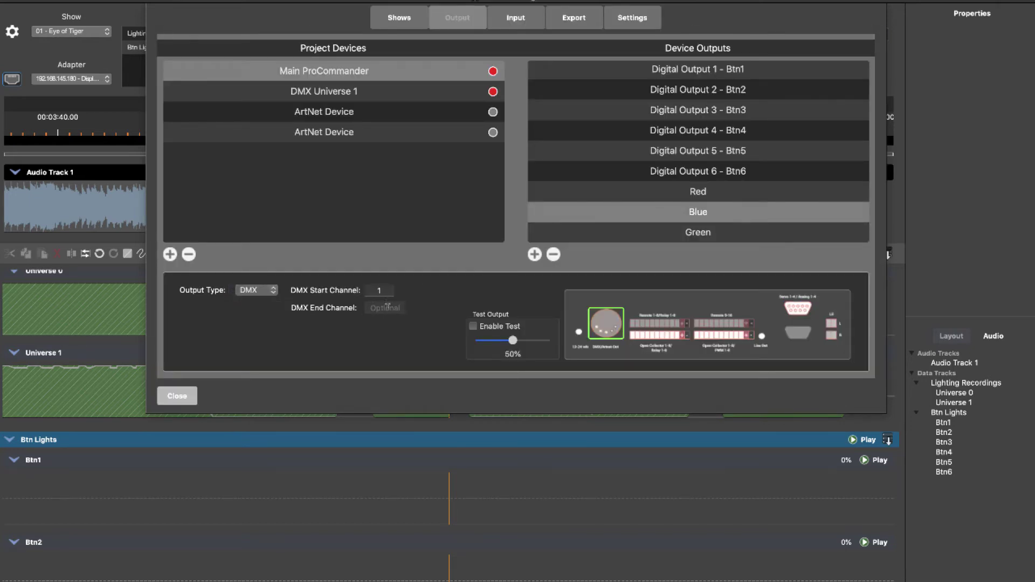
click(387, 306)
text(2)
- Change the Green output's type to DMX with start channel 3 and end channel 3
click(697, 233)
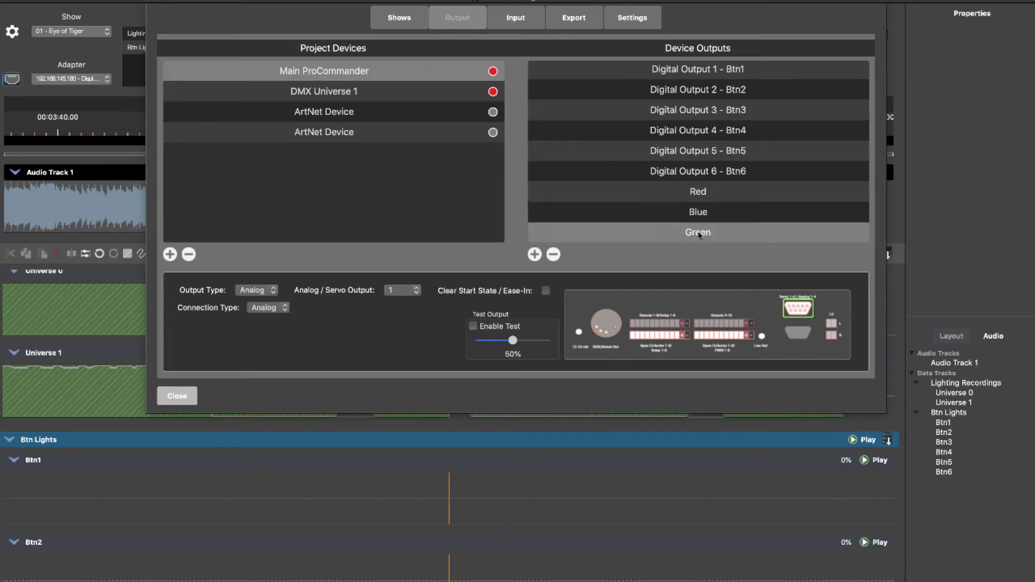
click(256, 290)
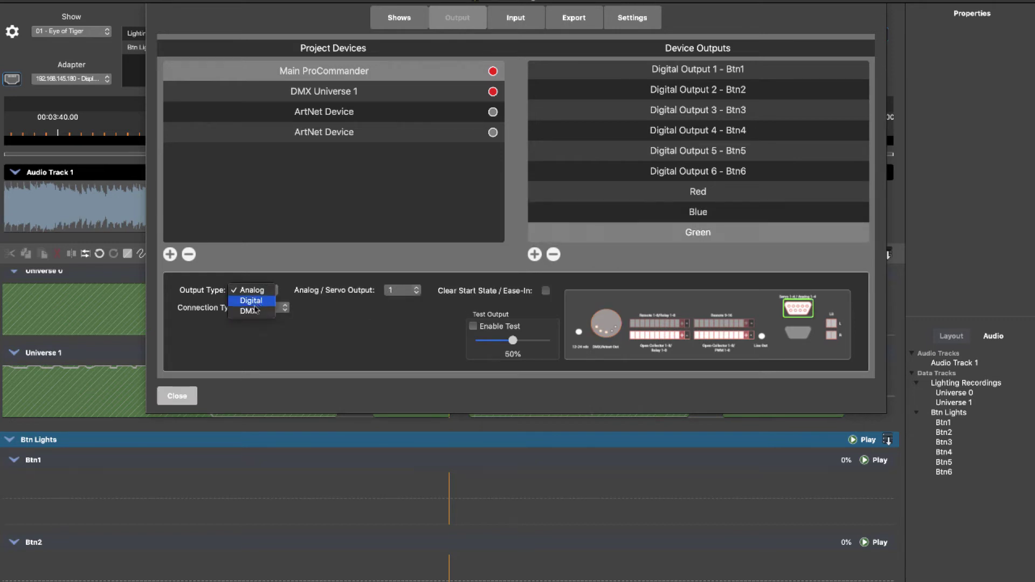
click(256, 312)
click(384, 307)
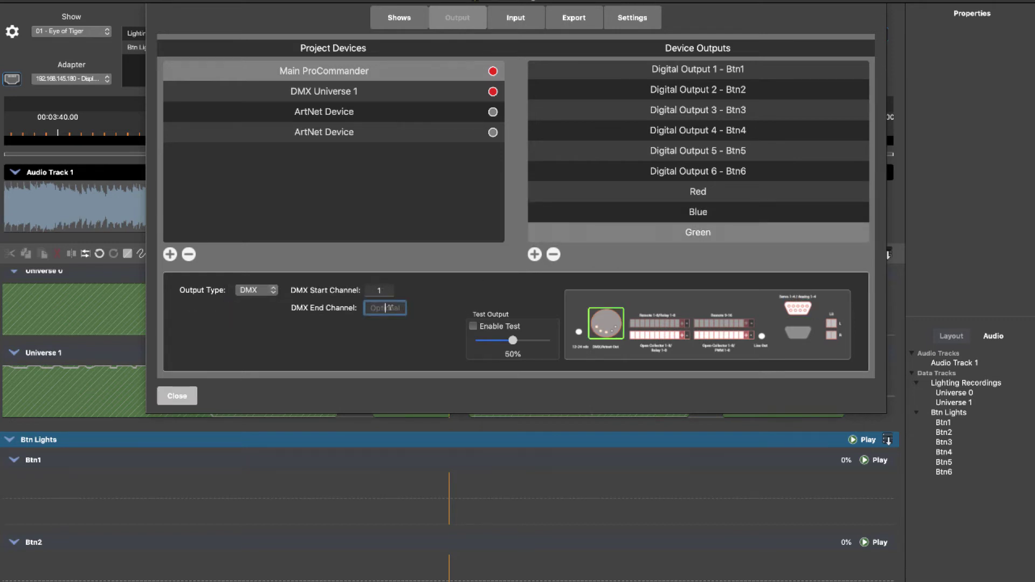
click(366, 289)
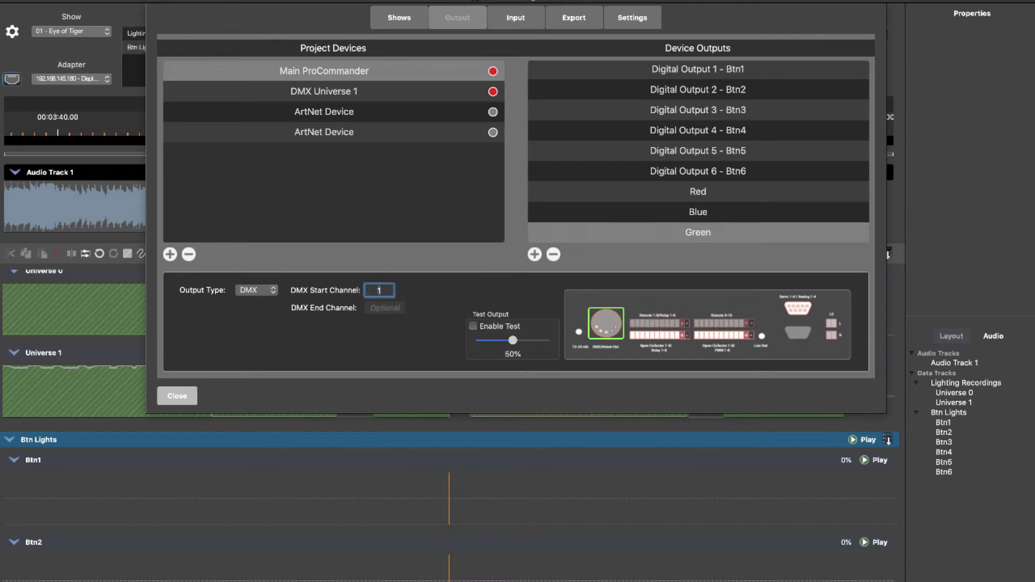
text(3)
key(Tab)
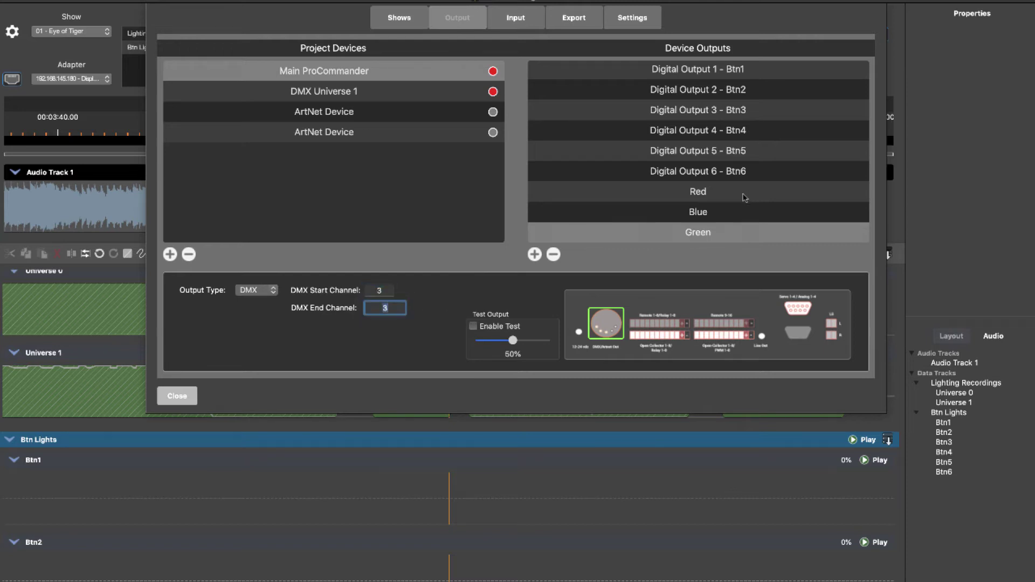
- Set the Blue output's DMX start channel to 2, review the Red, Blue and Green outputs, and close the project settings
click(732, 214)
double_click(393, 294)
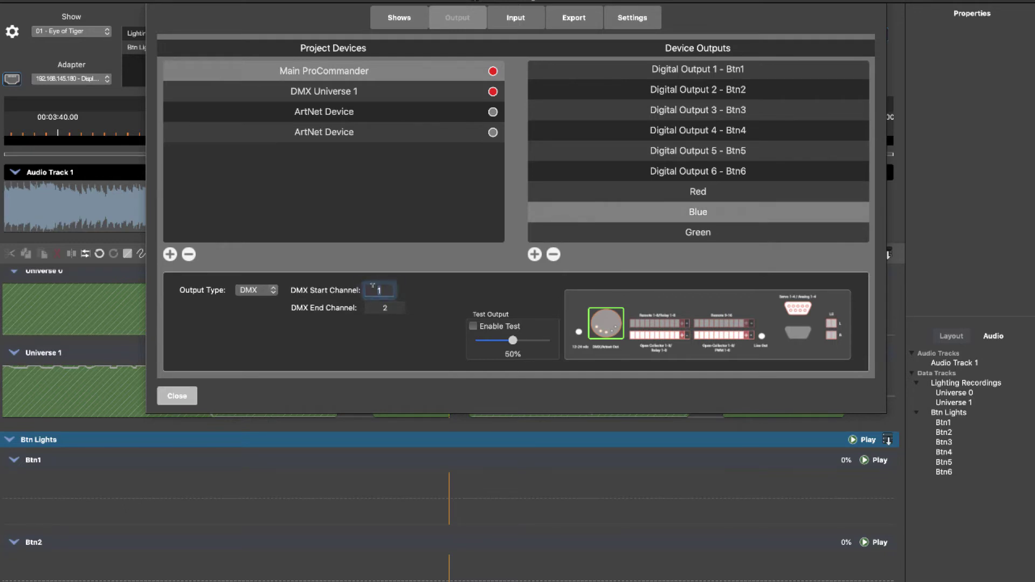
text(2)
click(650, 195)
click(646, 213)
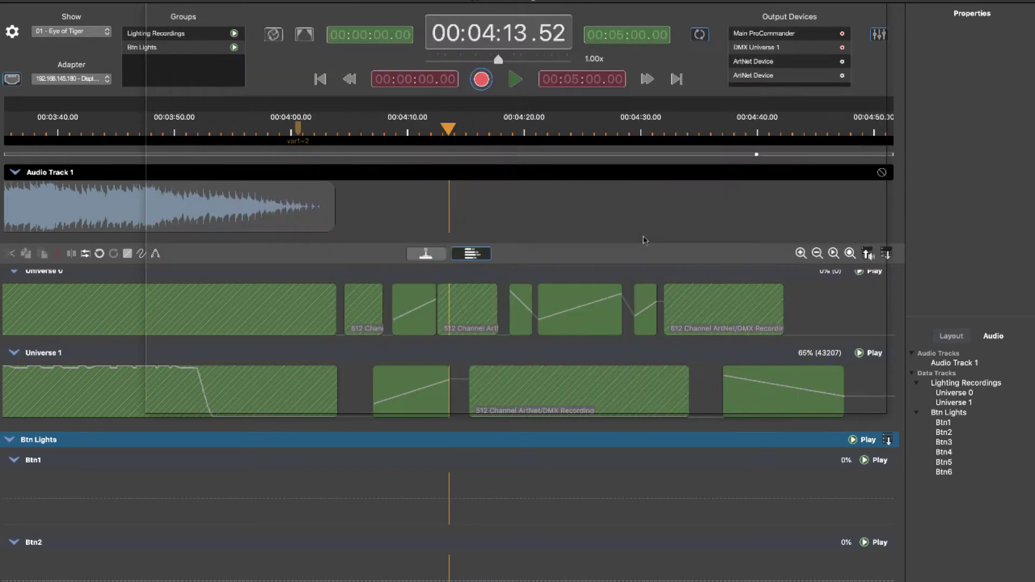
click(647, 233)
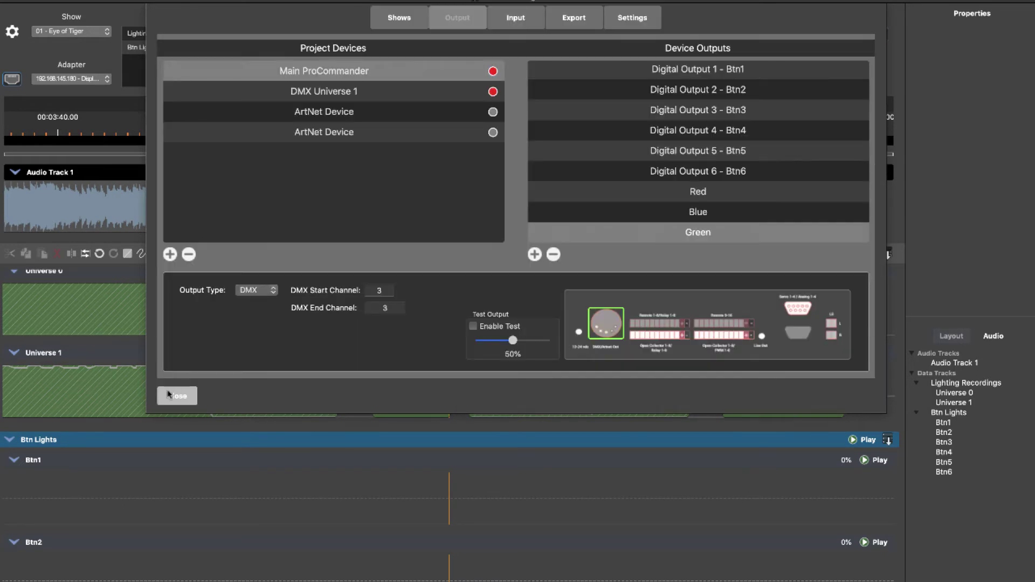
click(164, 402)
- Collapse the Btn Lights group in the timeline
scroll(162, 401, down, 8)
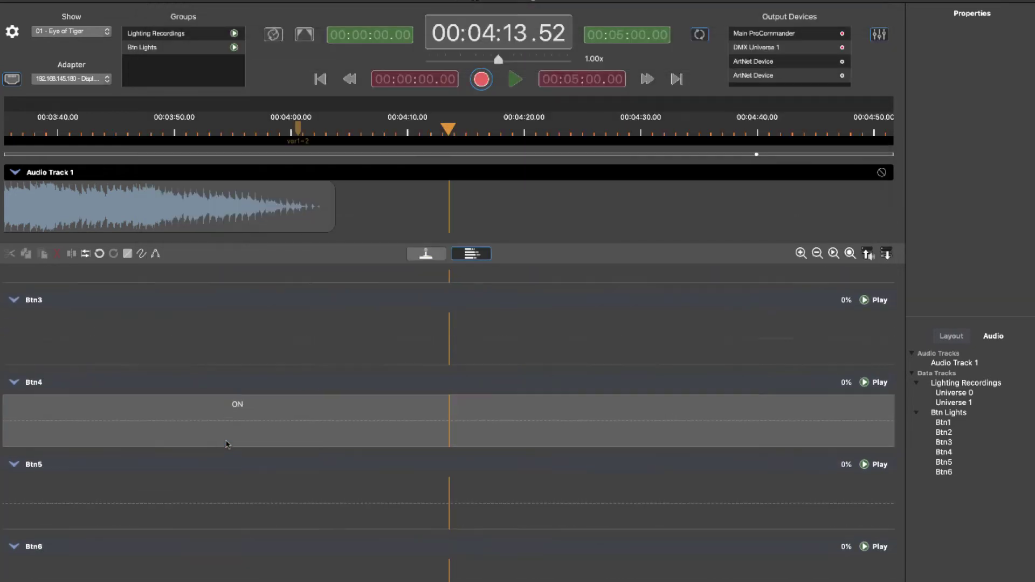
scroll(58, 402, up, 6)
scroll(35, 378, up, 2)
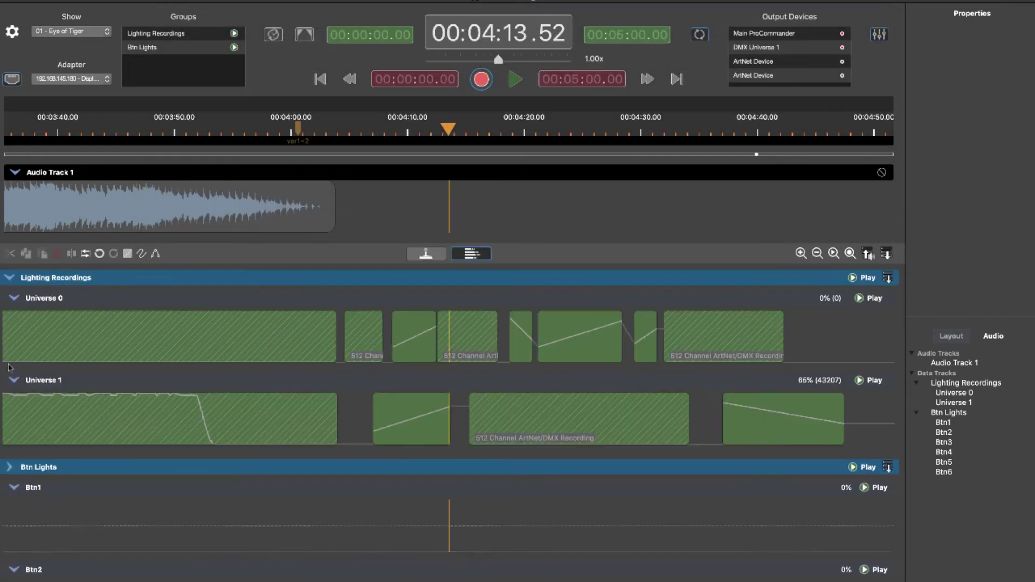
click(10, 467)
- Add a new channel group containing three tracks and collapse the Lighting Recordings group
click(887, 253)
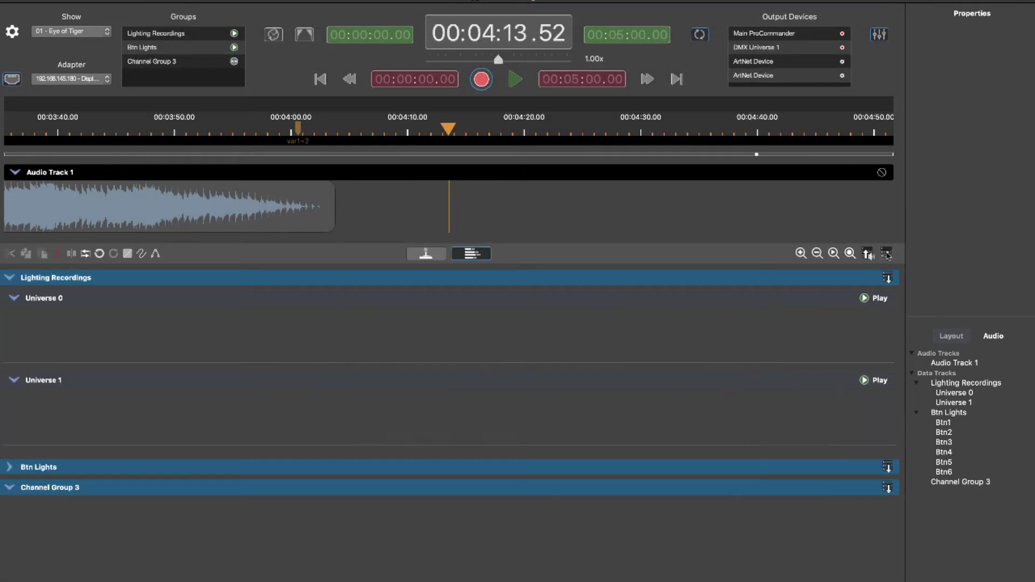
click(887, 488)
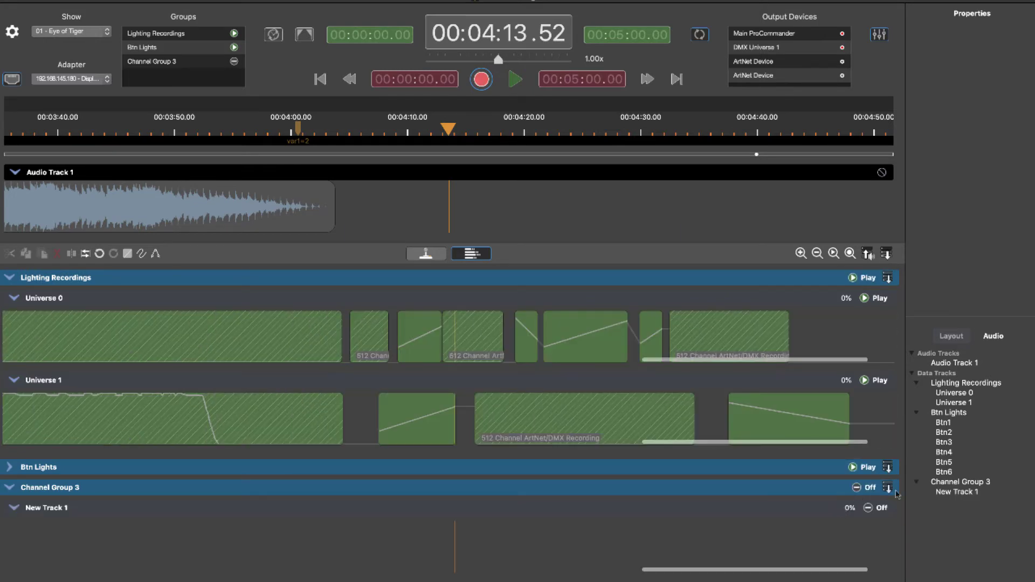
click(887, 487)
click(888, 487)
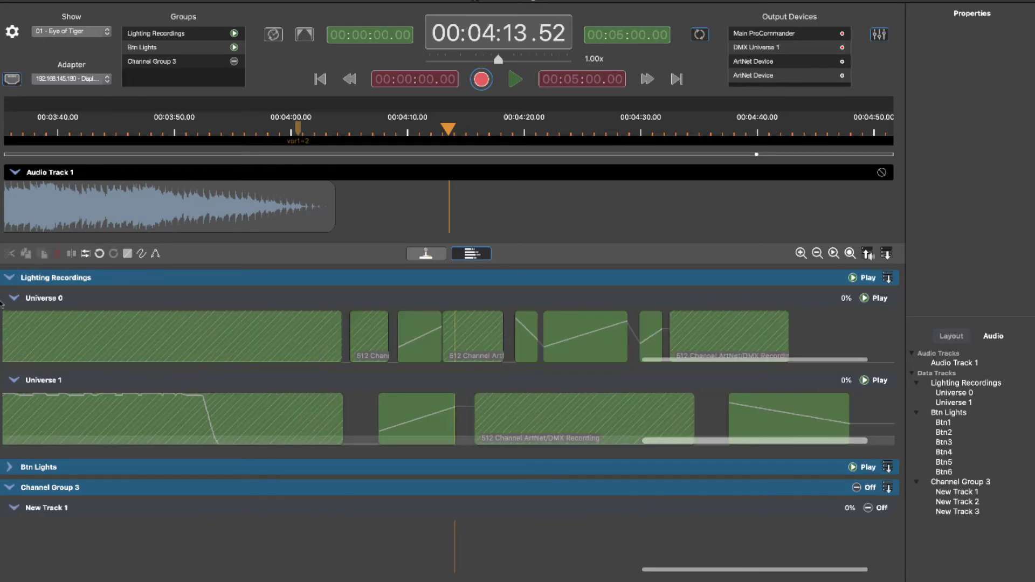
click(9, 278)
click(127, 338)
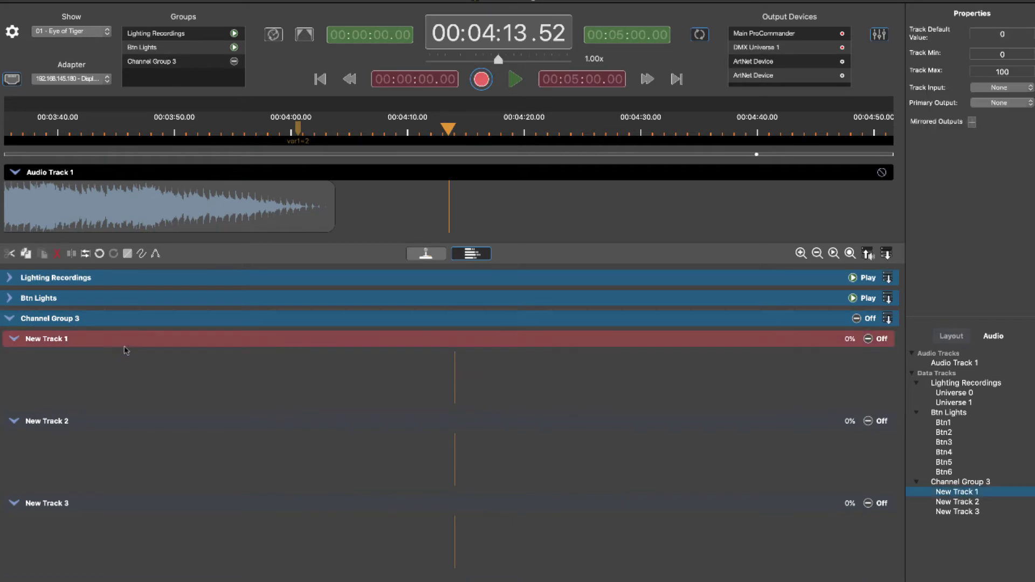
click(1004, 103)
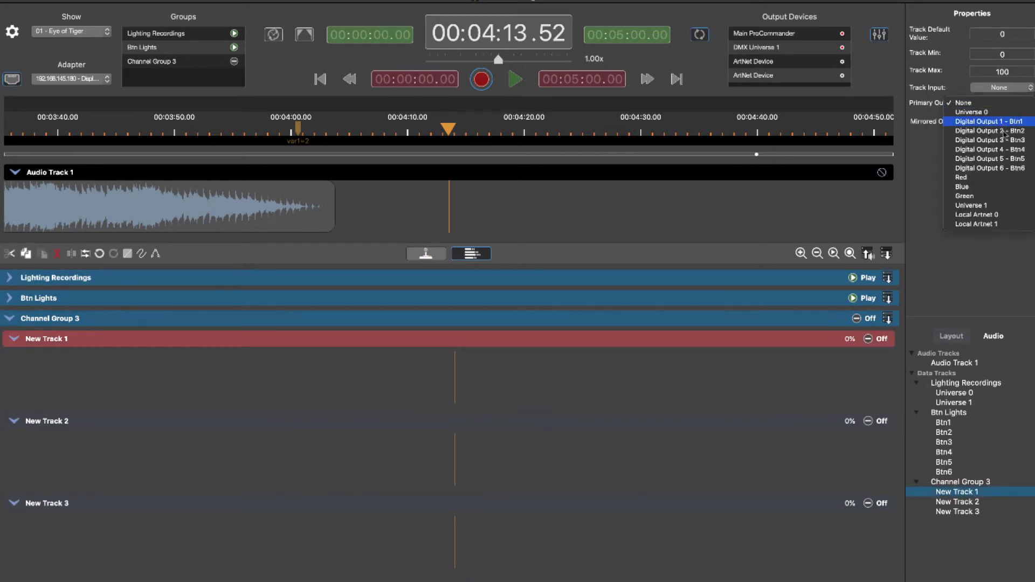
click(830, 337)
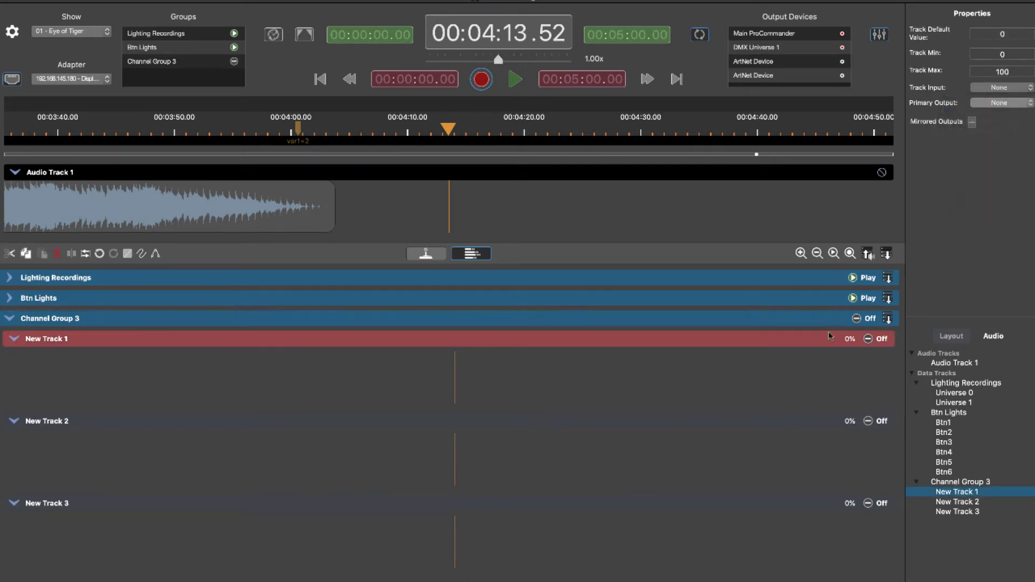
- Set the primary output of New Track 2 to Green and that of New Track 3 to Blue
click(805, 427)
click(1009, 103)
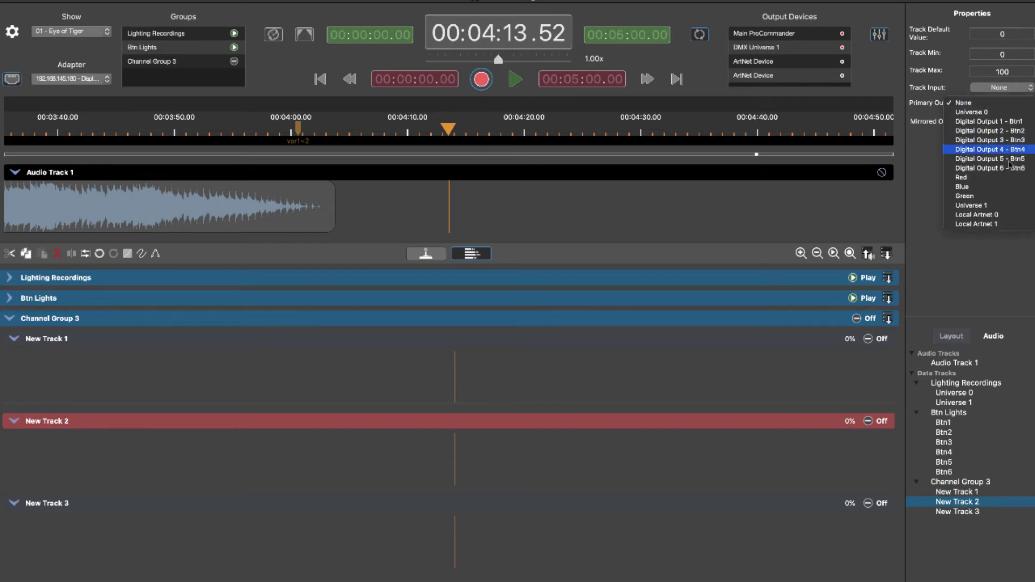
click(1009, 195)
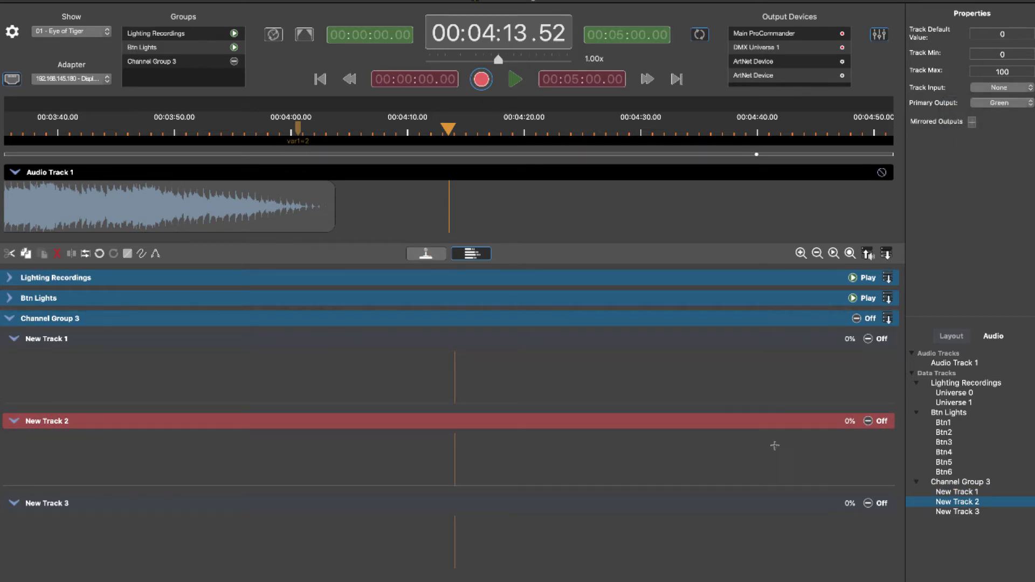
click(775, 506)
click(1011, 103)
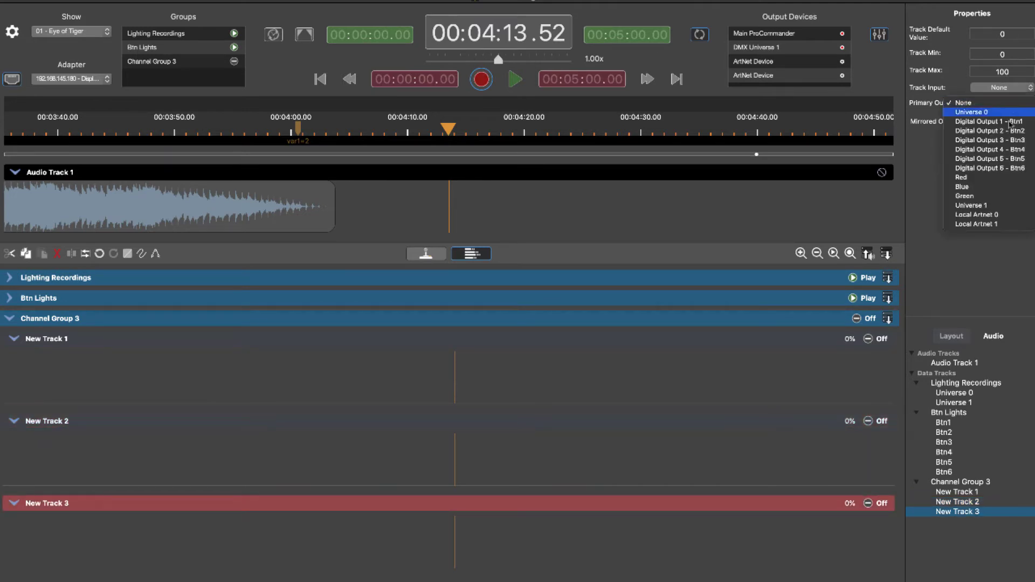
click(987, 188)
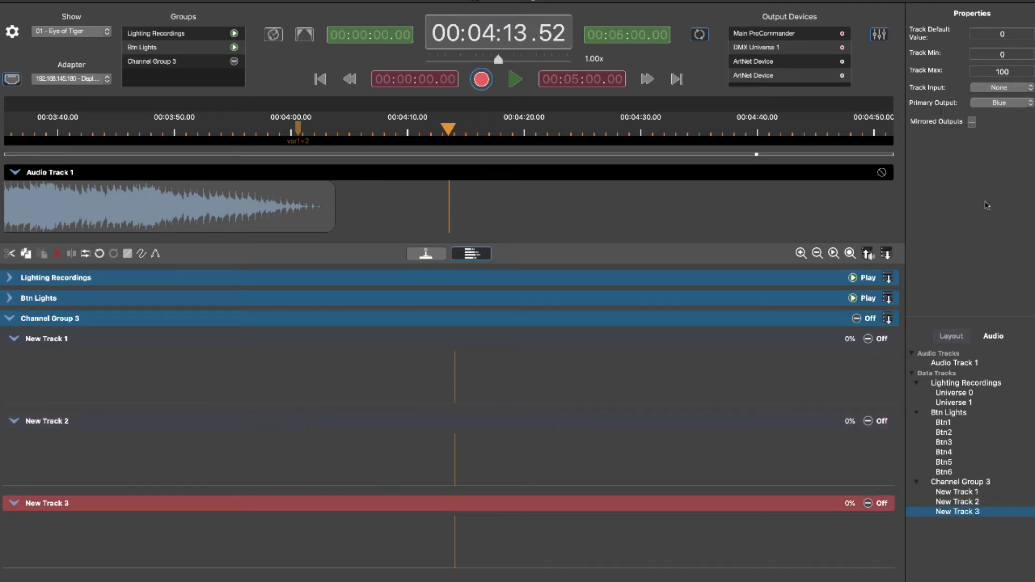
- Set the track input of New Track 1, New Track 2 and New Track 3 to Keyboard - Z
click(812, 343)
click(1007, 88)
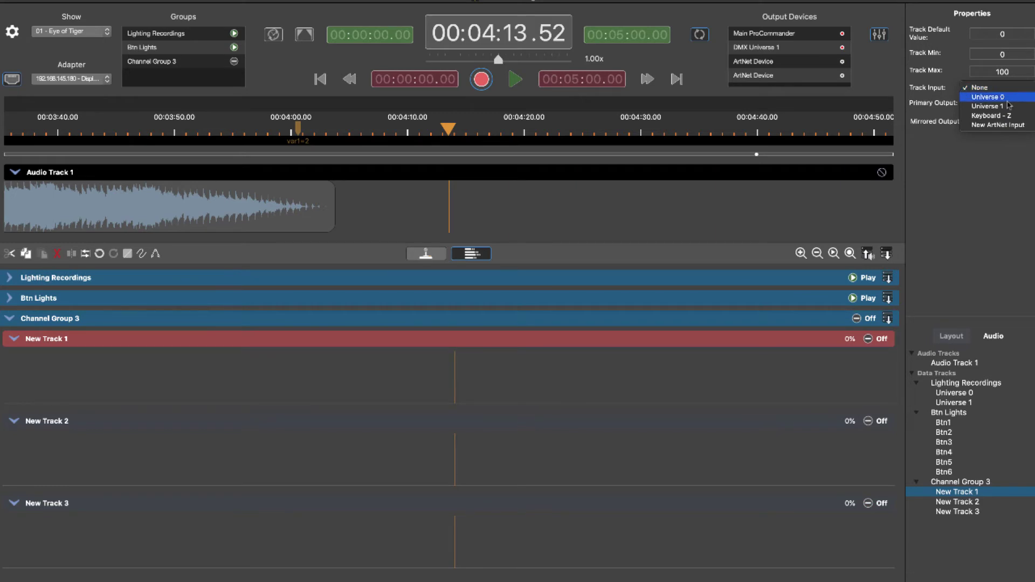
click(991, 116)
click(783, 425)
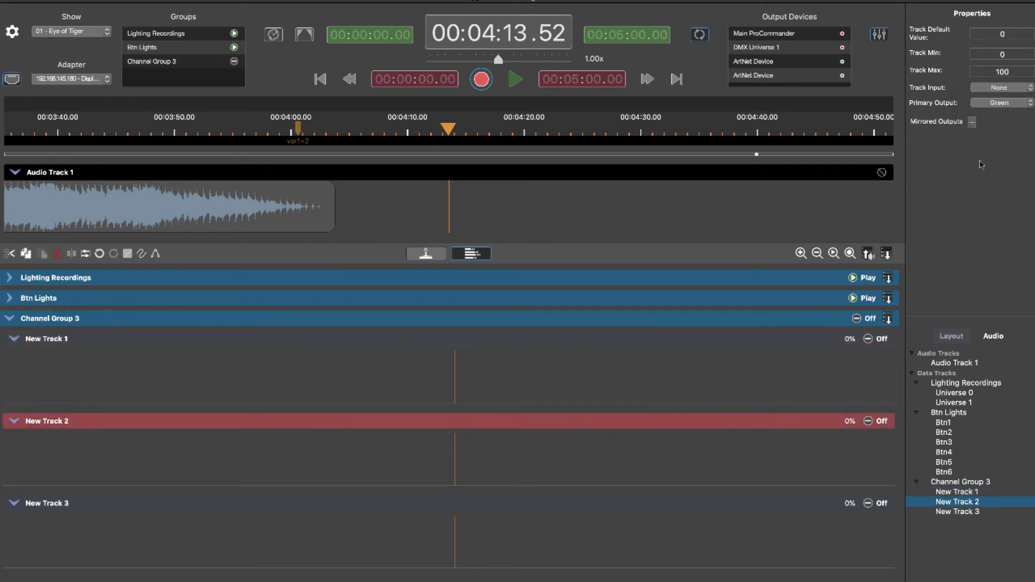
click(1002, 88)
click(992, 116)
click(814, 503)
click(1005, 88)
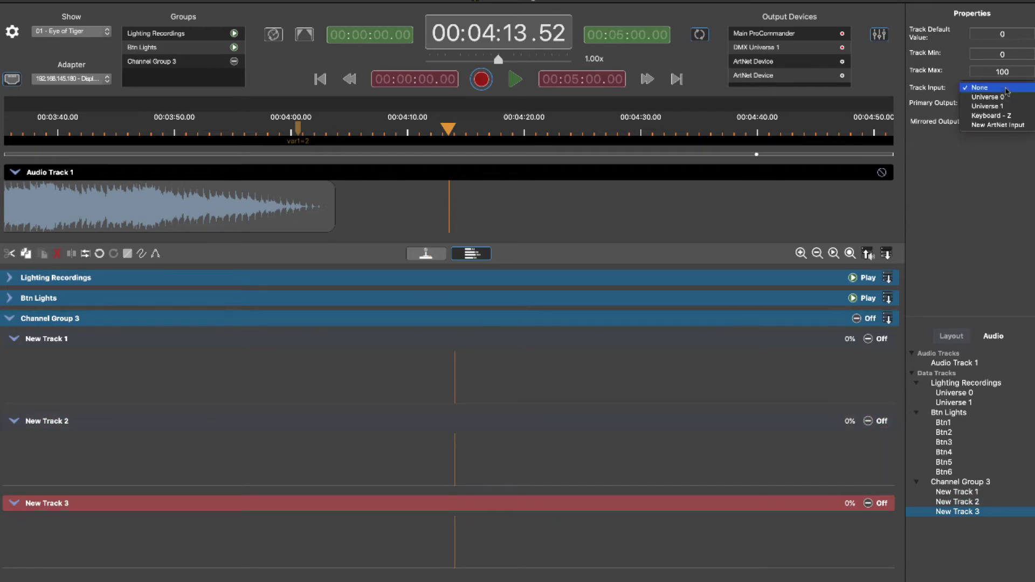
click(1006, 115)
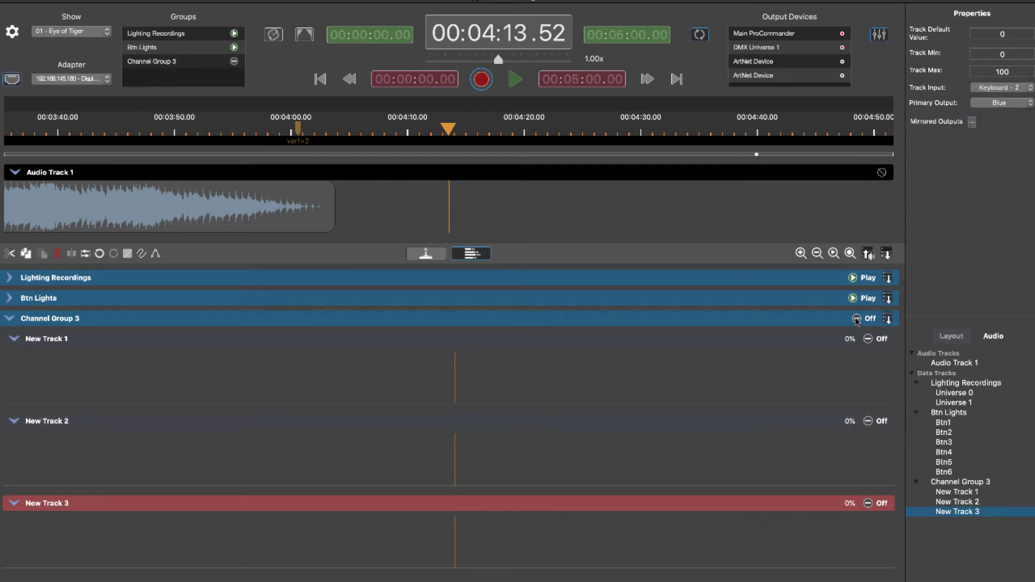
- Record about 3.5 seconds of keyboard input onto Channel Group 3 from 00:04:13.52, and switch the group from Record to Play mode
click(856, 319)
click(890, 376)
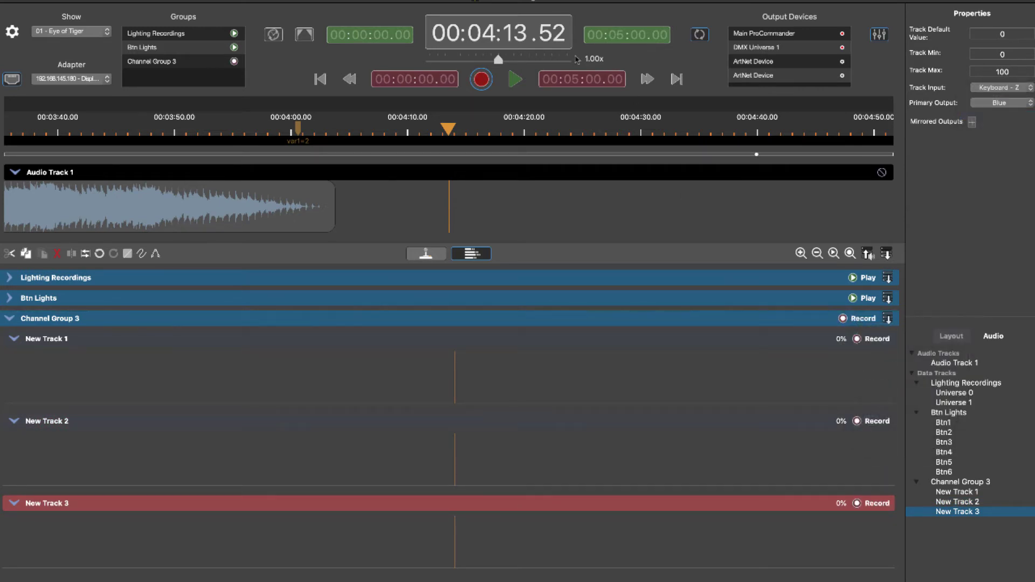
click(510, 82)
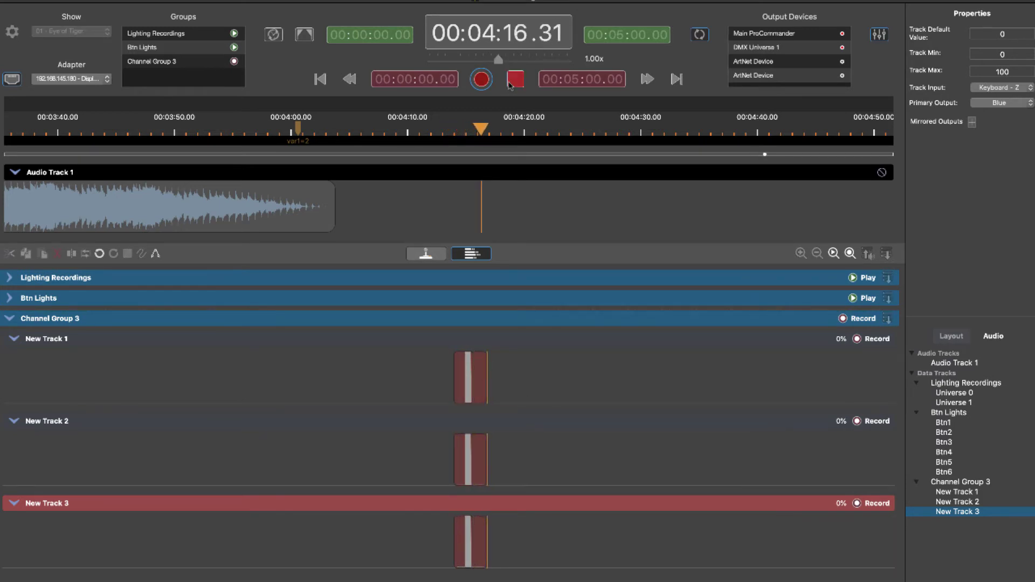
click(510, 81)
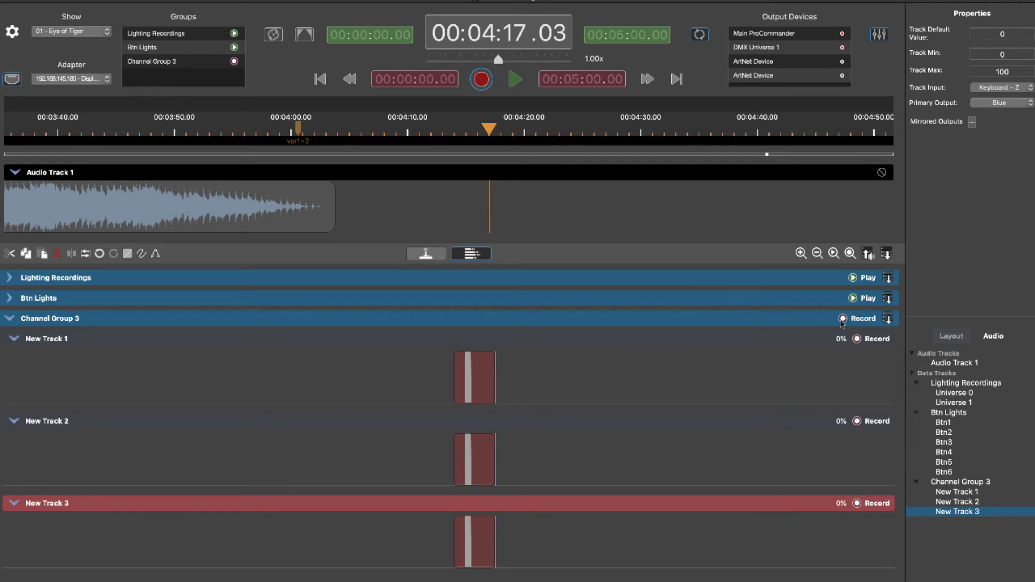
click(860, 318)
click(868, 361)
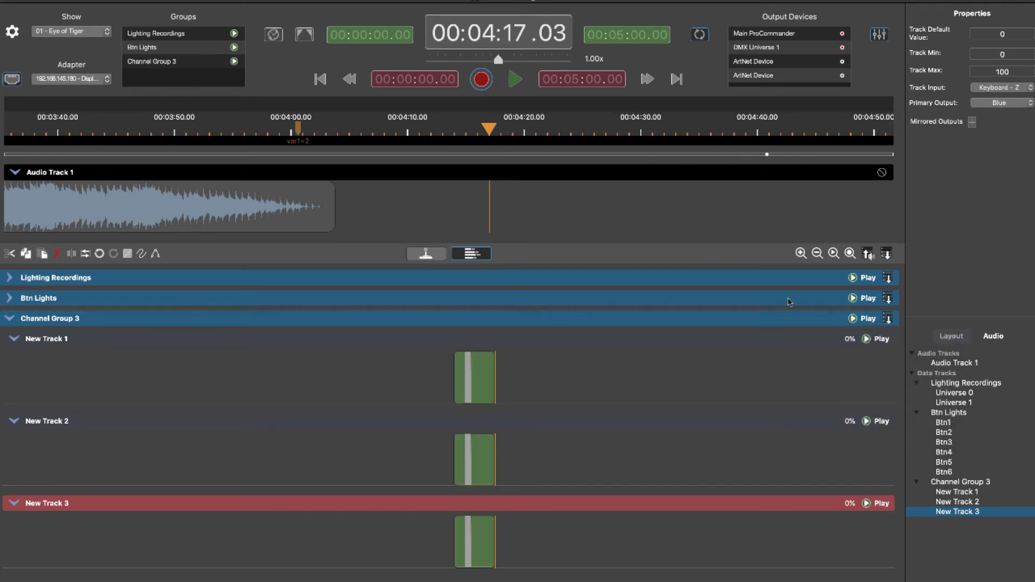
- Draw a straight-line segment followed by a freehand intensity curve on New Track 1, after the recorded keyboard pulses
click(800, 254)
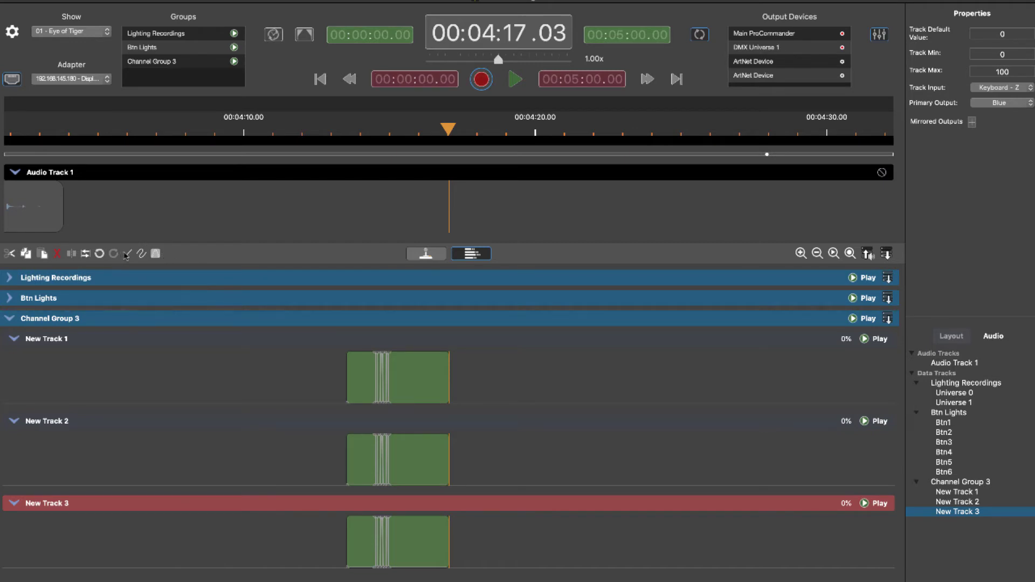
click(126, 253)
drag(396, 382, 450, 378)
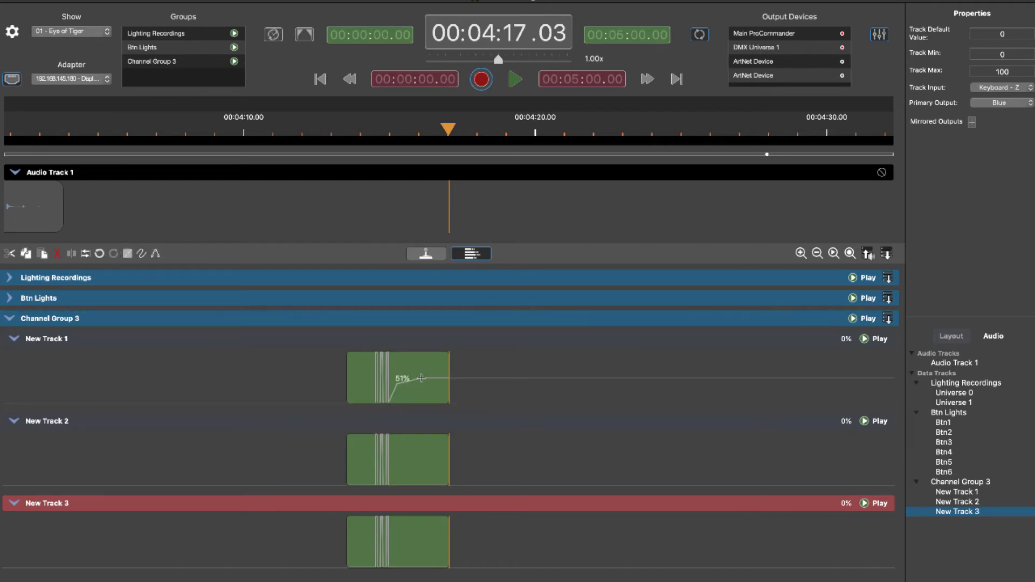
click(142, 255)
mouse_move(389, 400)
mouse_down()
mouse_move(416, 368)
mouse_move(447, 374)
mouse_up()
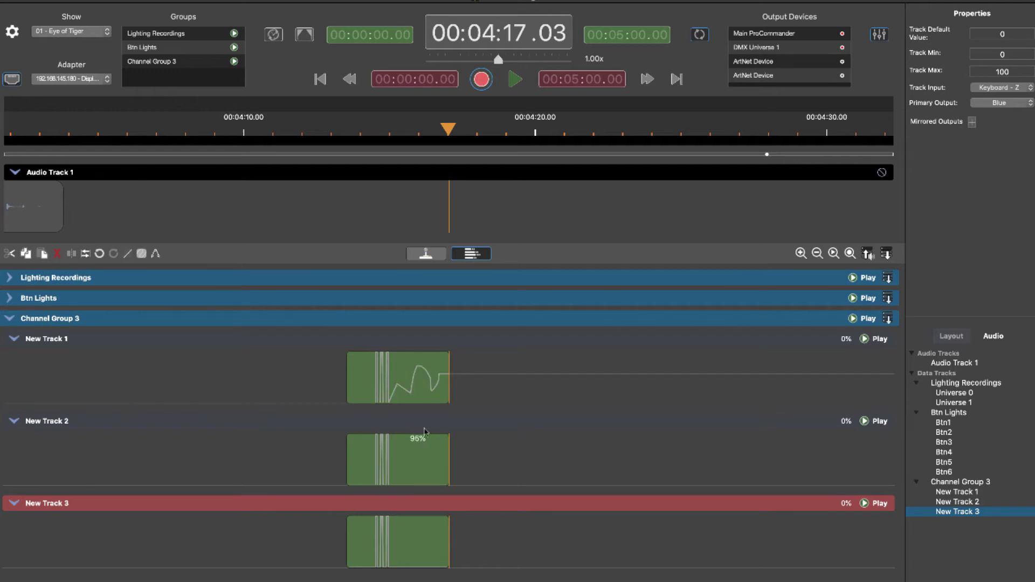
- Select the points of the drawn curve on New Track 1 with the point-editing tool and move them slightly
click(214, 290)
click(155, 254)
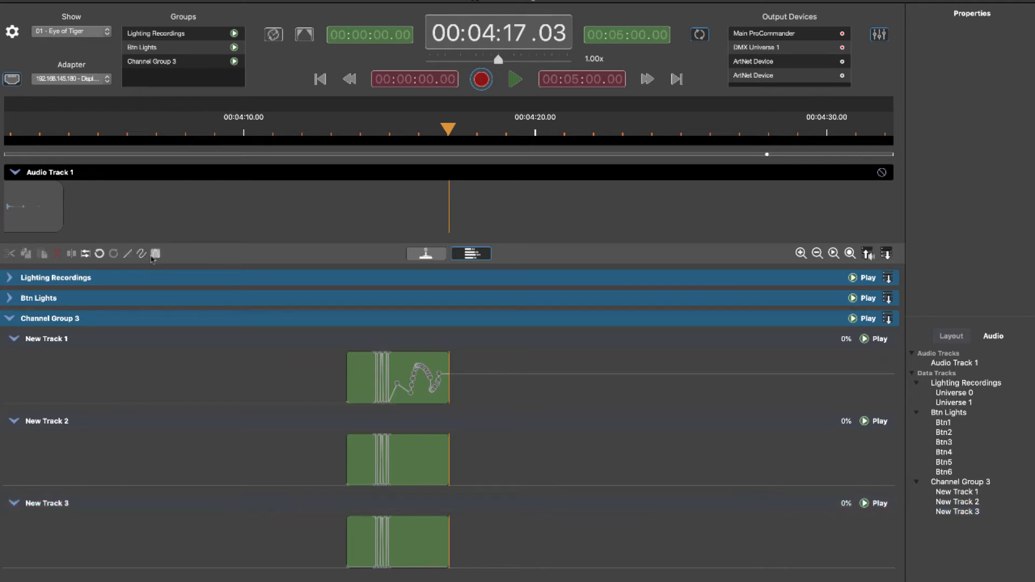
drag(393, 359, 448, 404)
mouse_move(424, 371)
mouse_down()
mouse_move(424, 386)
mouse_move(419, 365)
mouse_up()
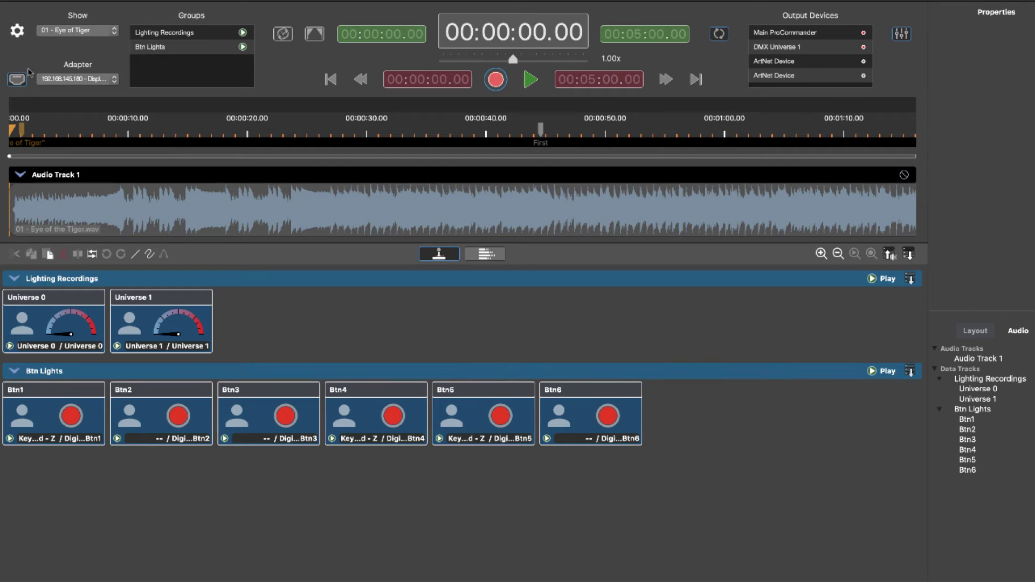
- Add multiple DMX outputs 1,2,3,4-20 to the Main ProCommander device with the naming prefix RGB FIxture Channel
click(17, 30)
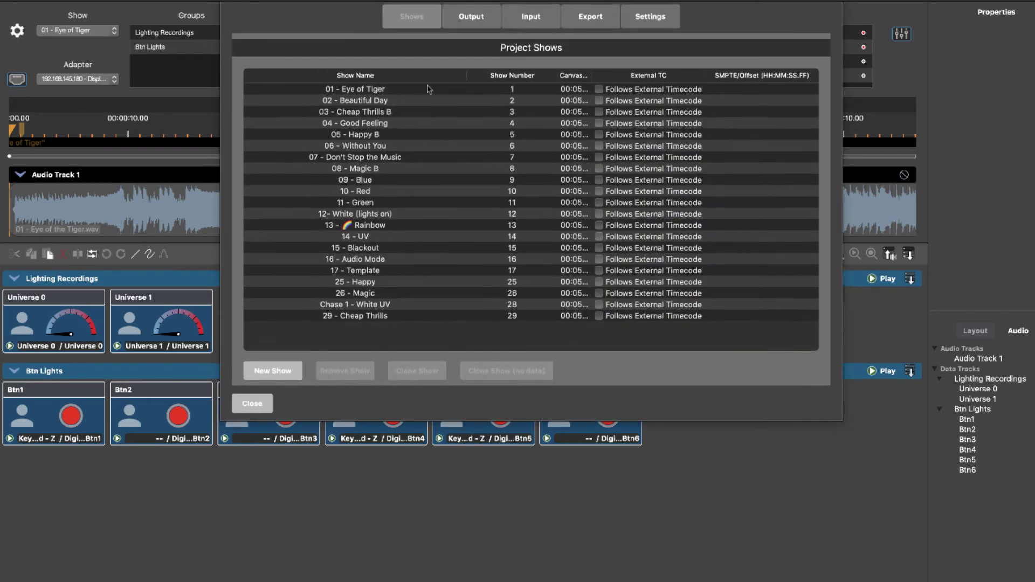
click(470, 17)
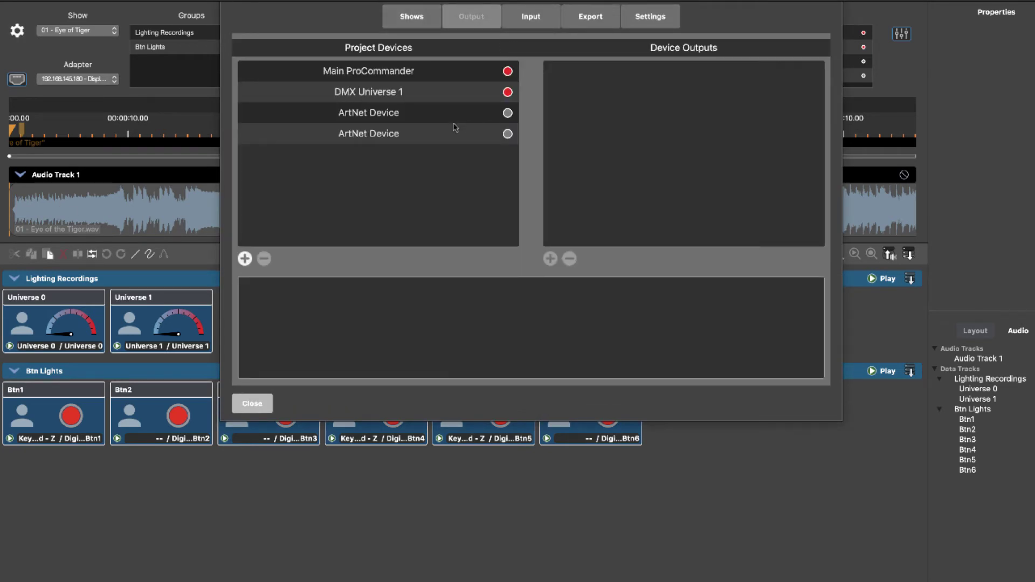
click(438, 75)
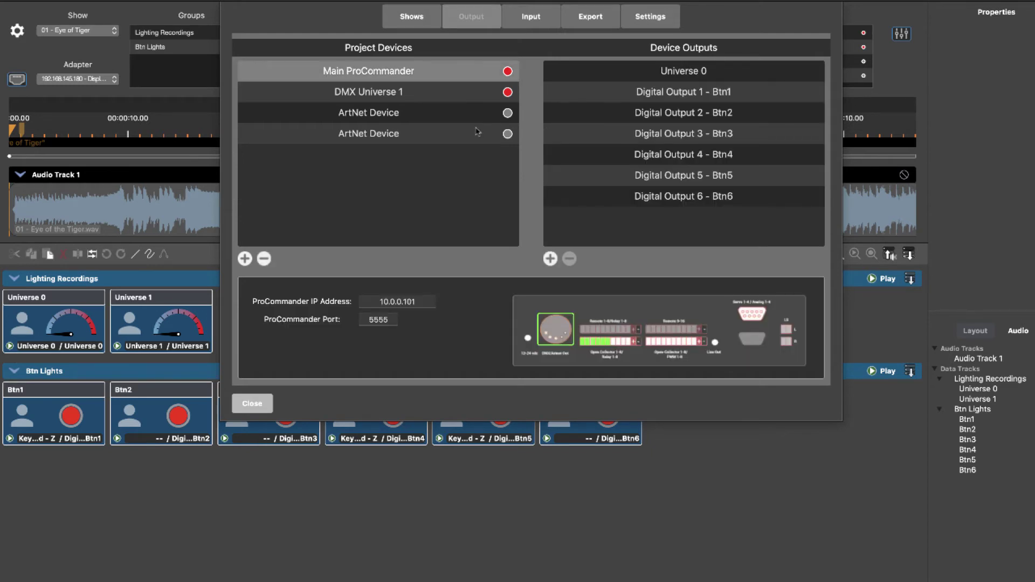
click(550, 259)
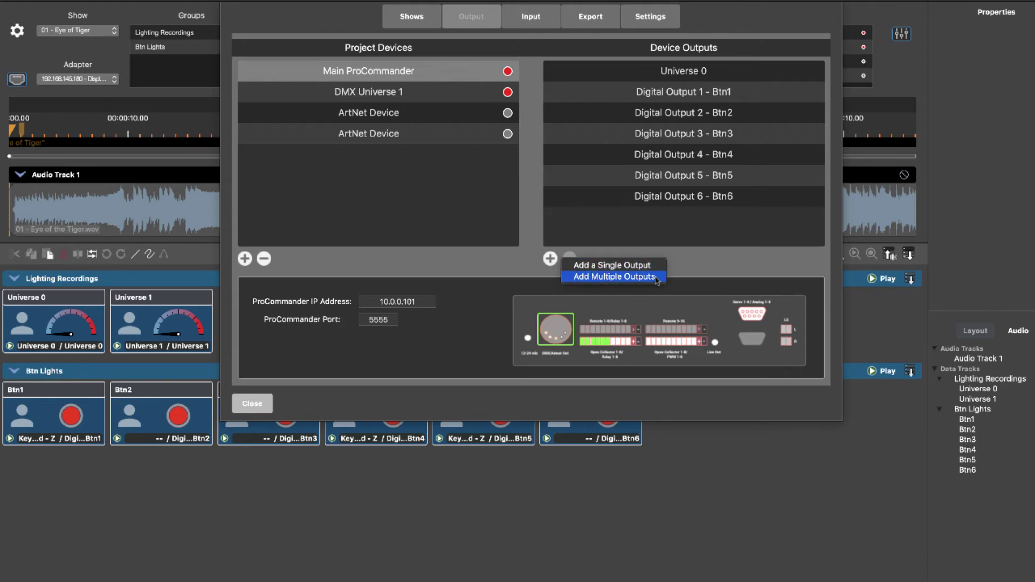
click(655, 278)
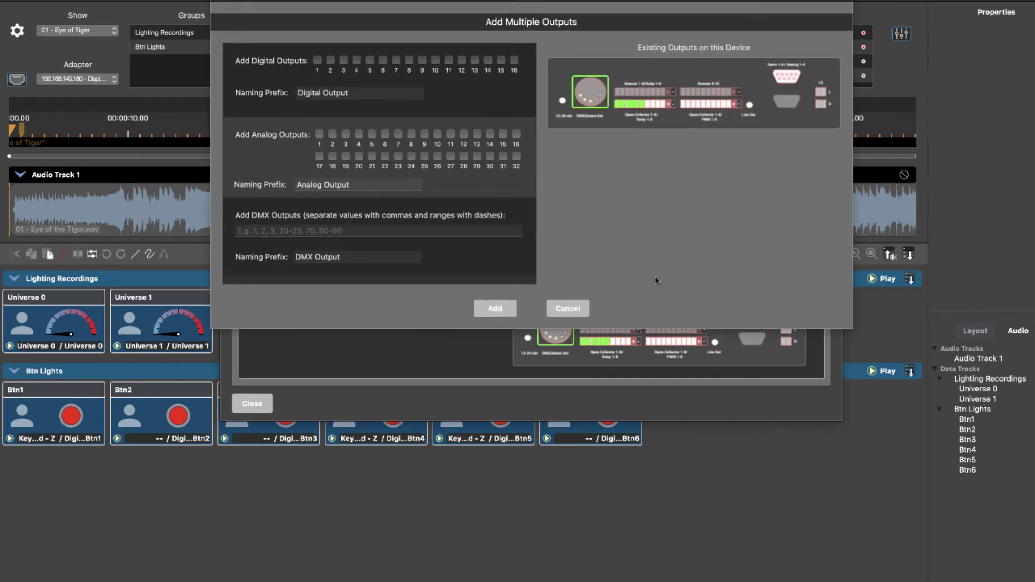
click(259, 231)
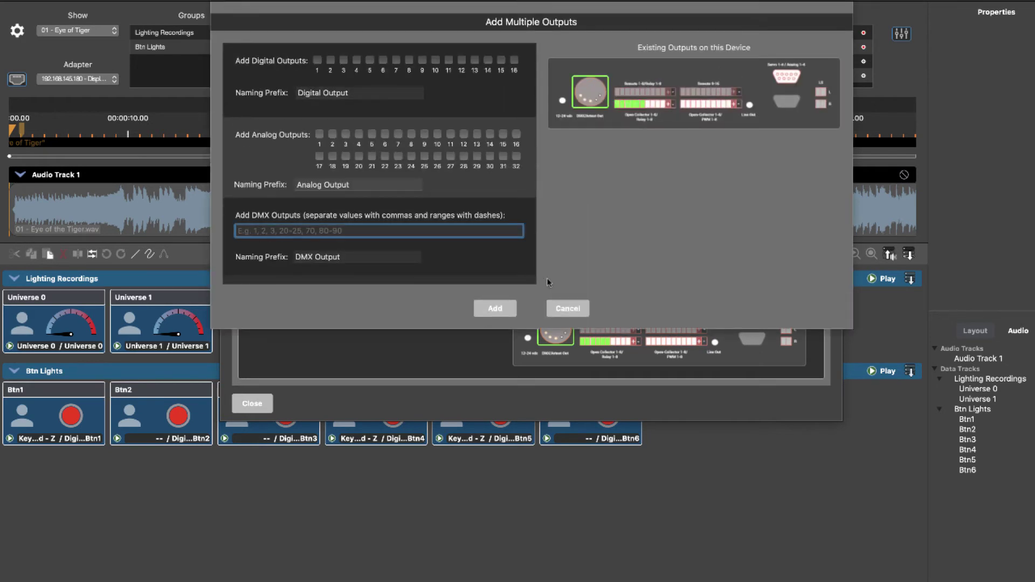
text(1,2,3,4-20)
key(Tab)
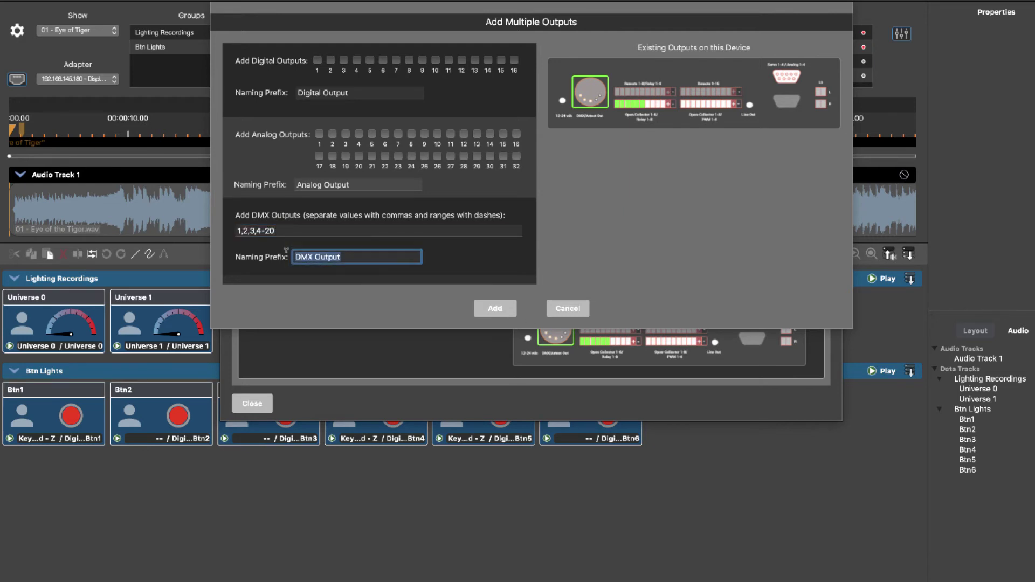
text(RGB Fixture Channel)
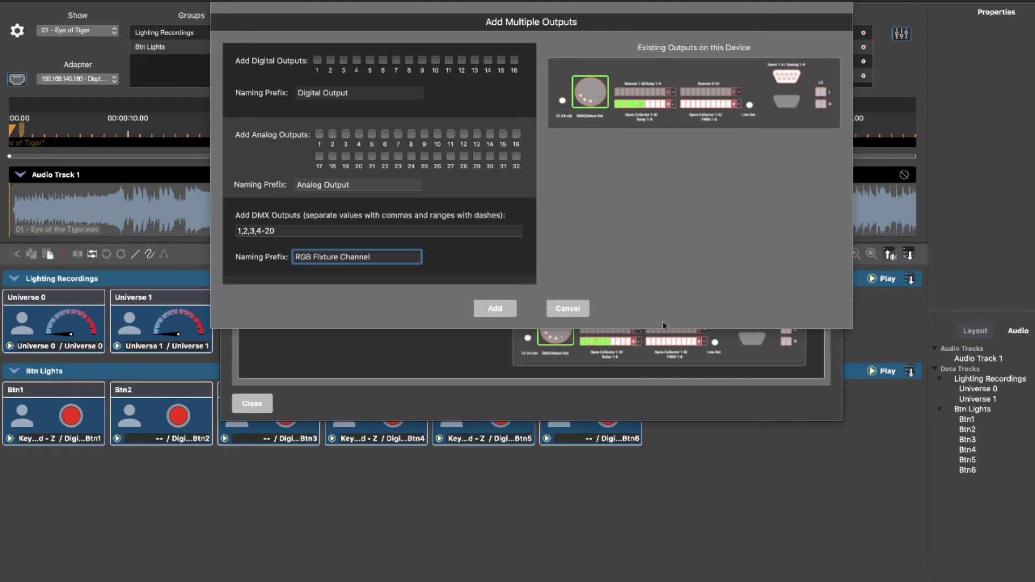
click(495, 309)
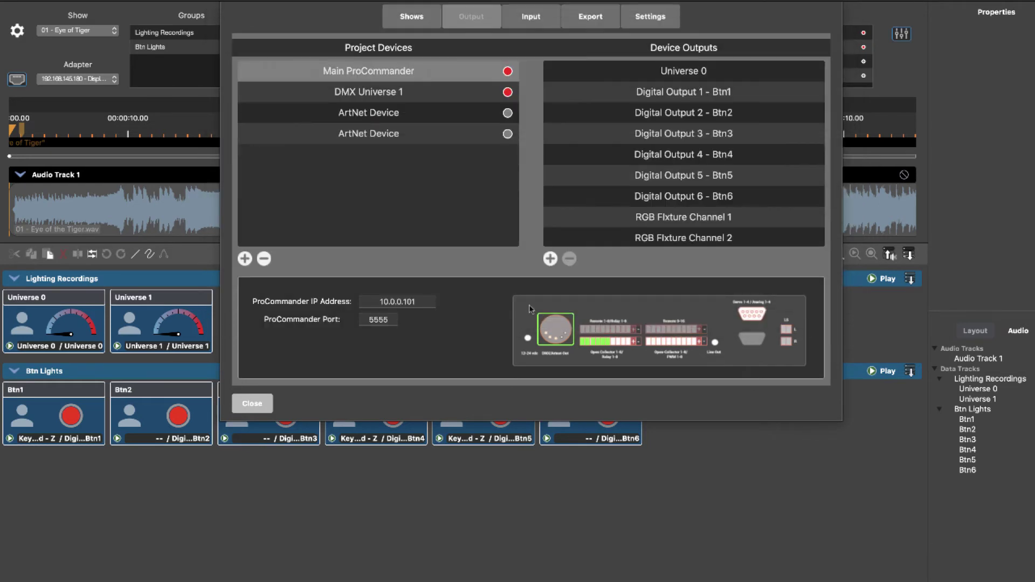
- Rename the first new DMX output to RGB FIxture Channel 1 RED
scroll(637, 218, down, 2)
scroll(637, 218, down, 2)
click(737, 138)
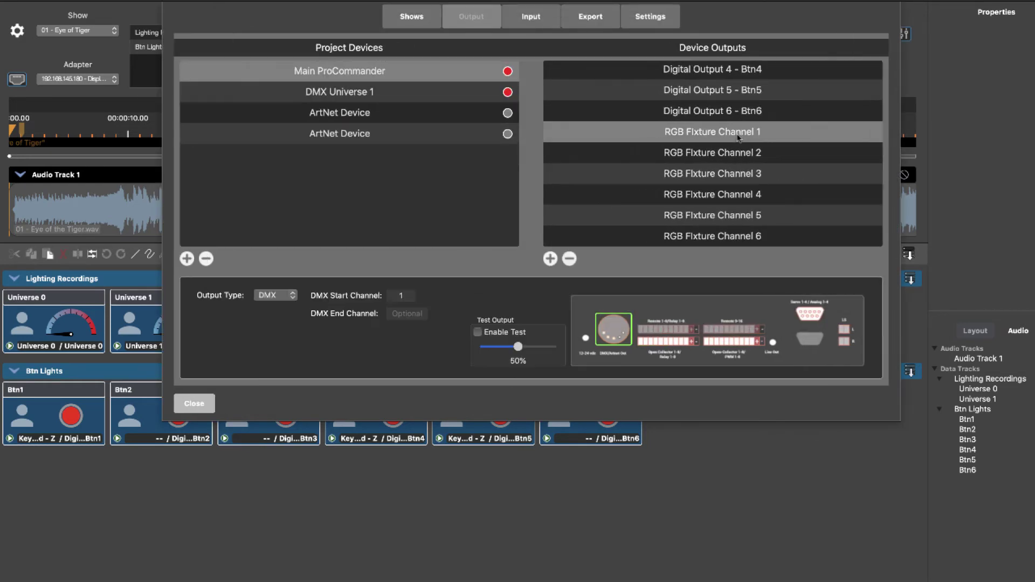
click(737, 134)
key(Right)
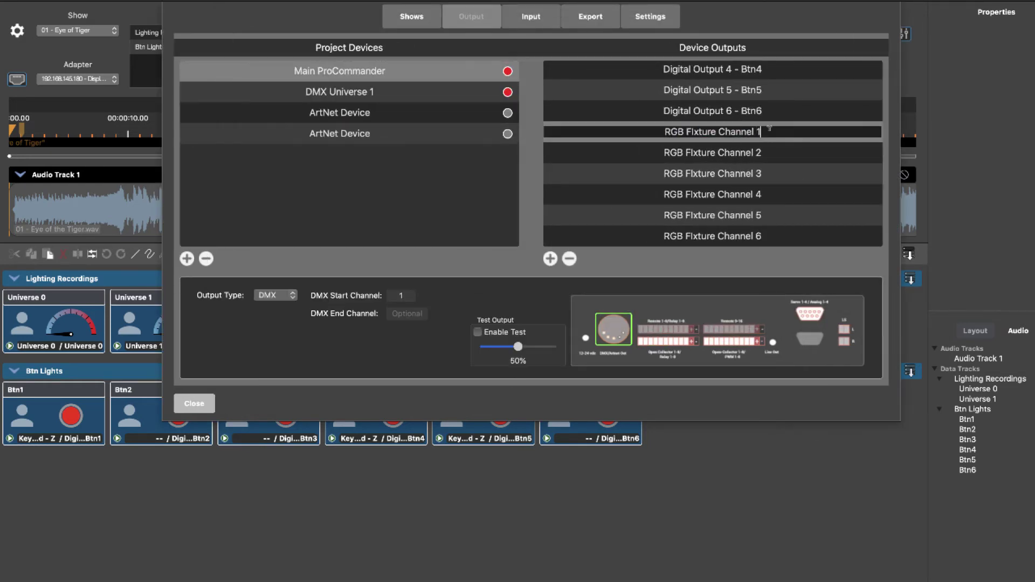
text(RED)
key(Return)
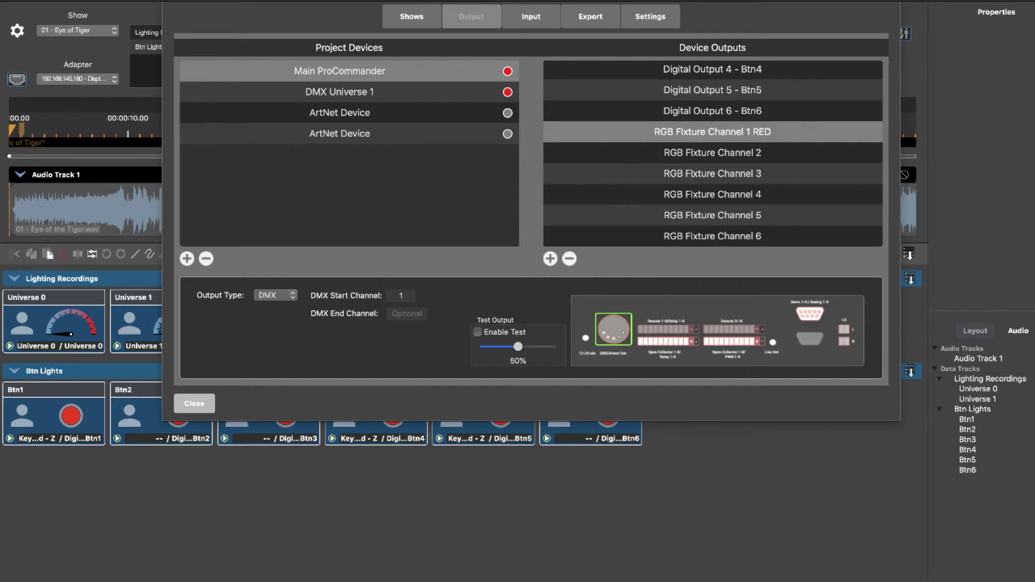
- Rename the output RGB FIxture Channel 2 to RGB FIxture Channel GREEN
click(750, 153)
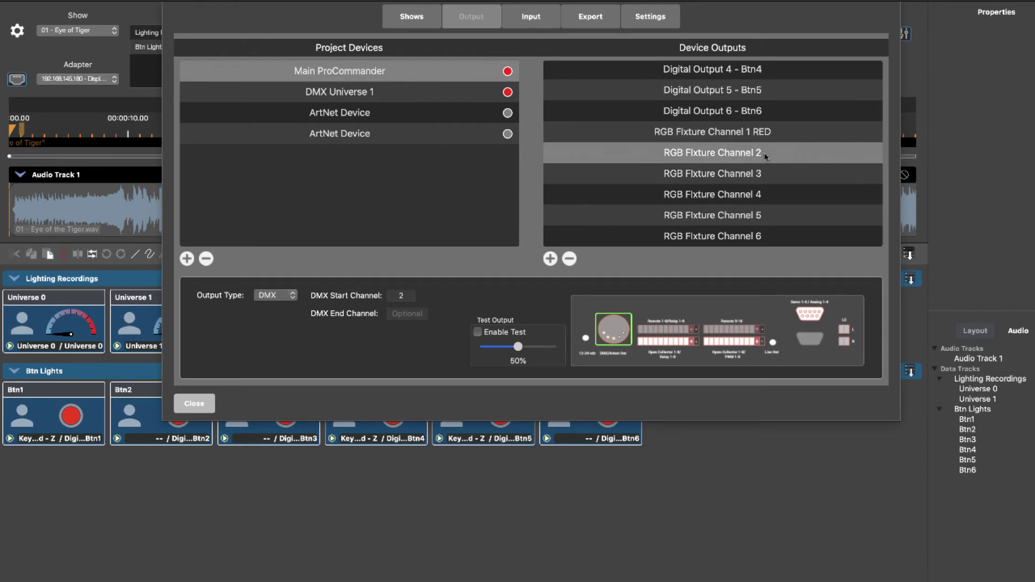
click(764, 153)
click(764, 153)
key(BackSpace)
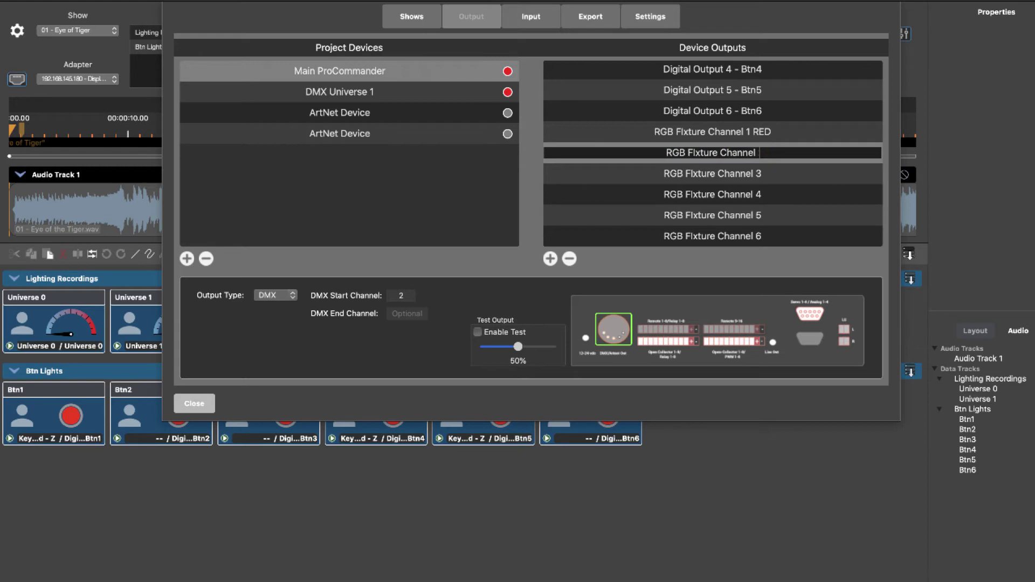
text(GREEN)
key(Return)
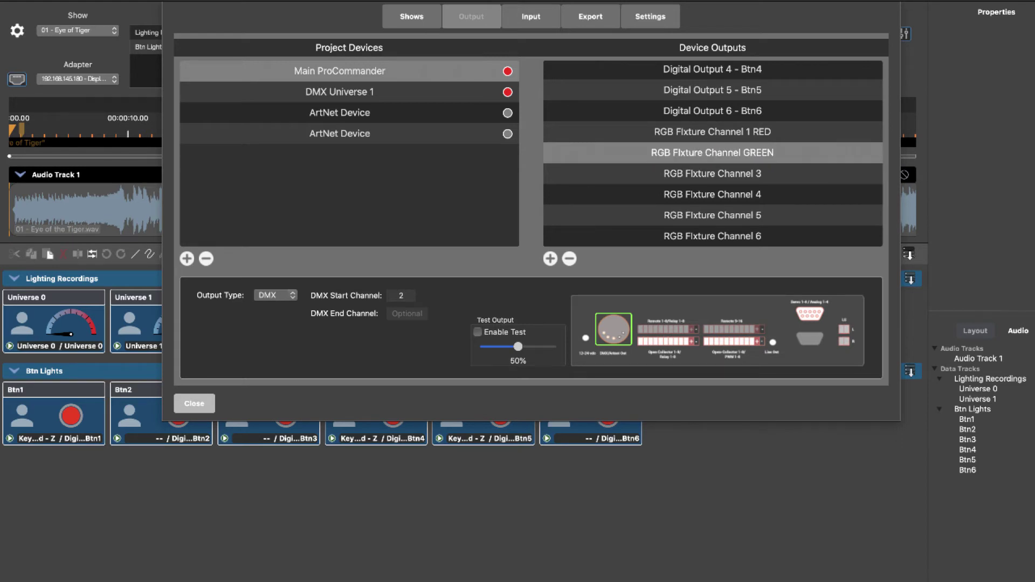
- Rename the output RGB FIxture Channel 3 to RGB FIxture Channel BLUE and close the project settings
click(758, 173)
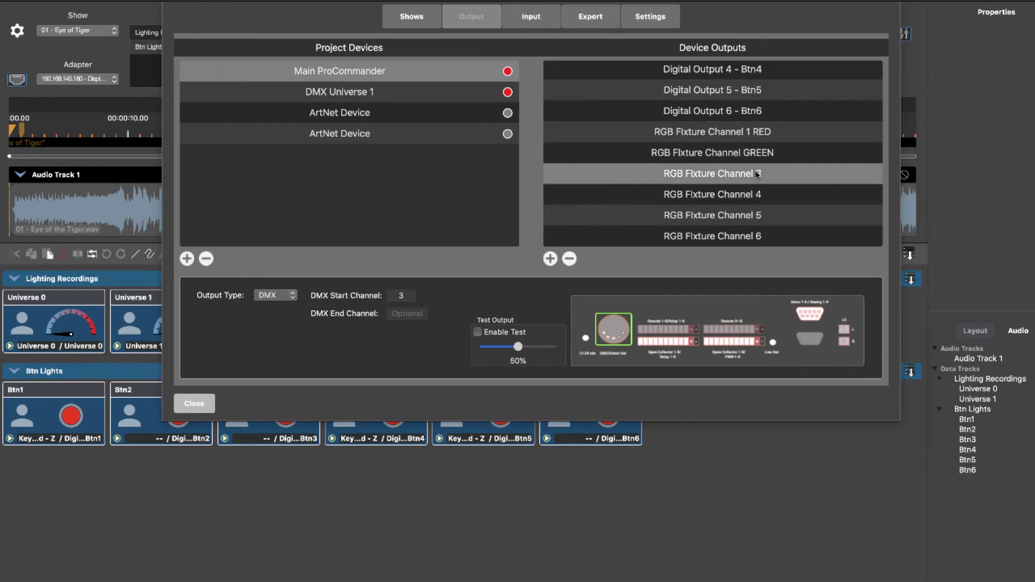
click(758, 174)
click(771, 169)
key(BackSpace)
text(BLUE)
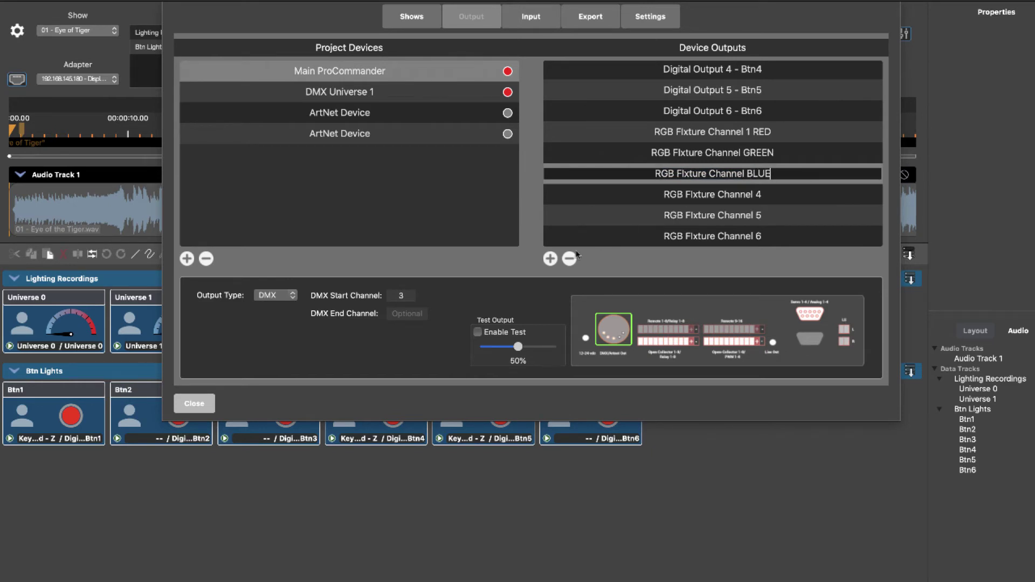
key(Return)
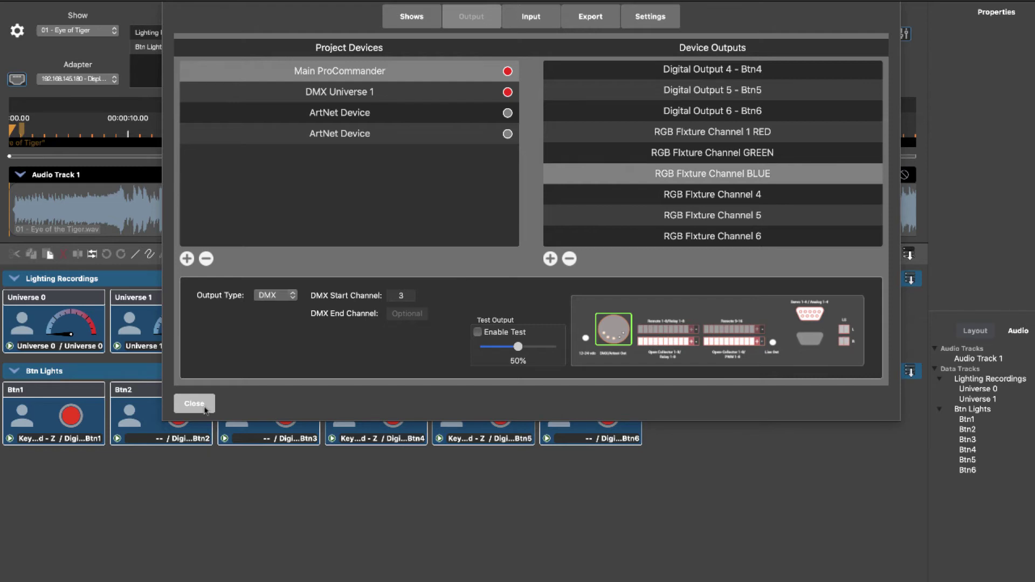
click(198, 406)
- Switch to the timeline track view and collapse the Lighting Recordings and Btn Lights groups
click(486, 255)
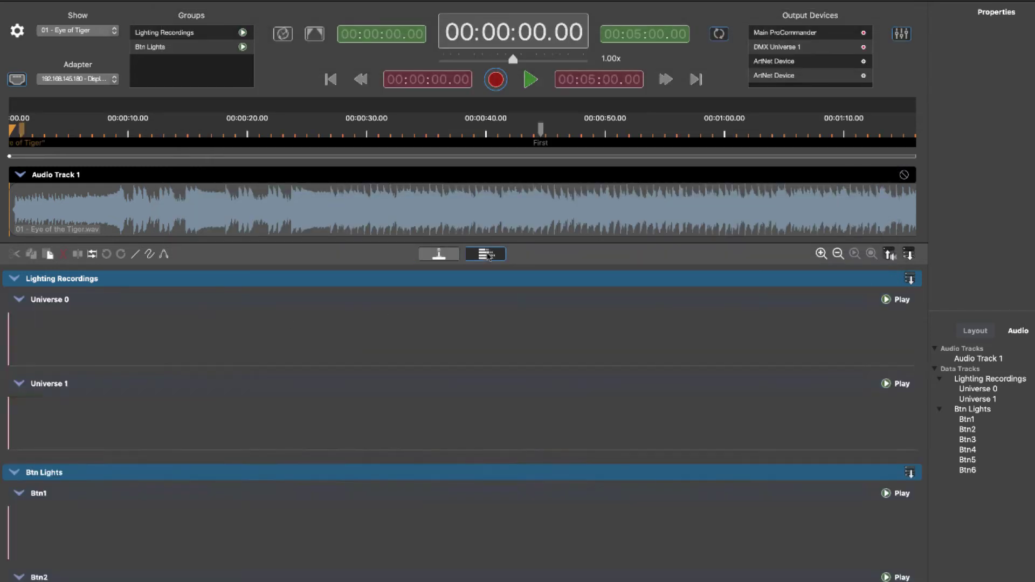
click(17, 283)
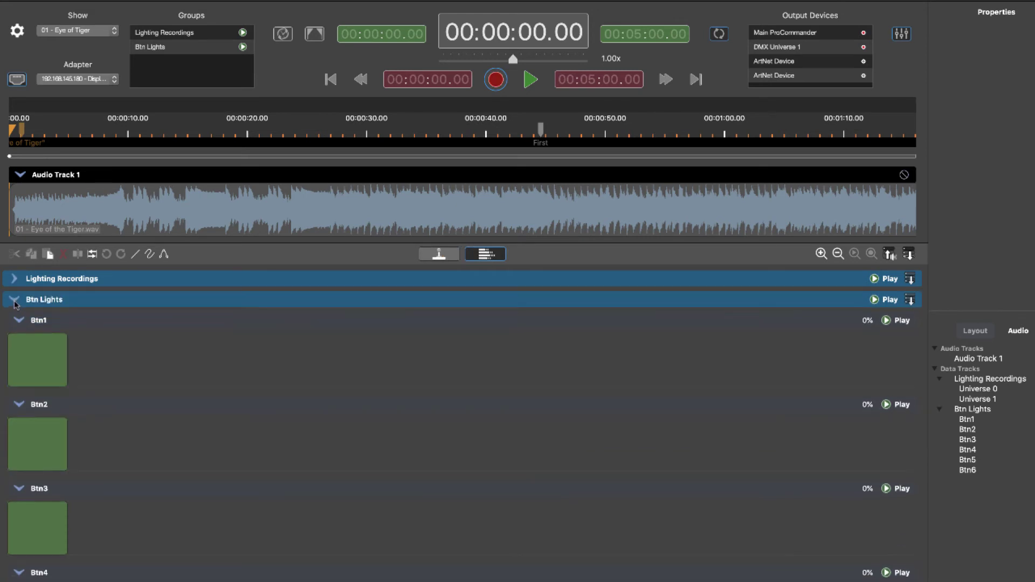
click(15, 299)
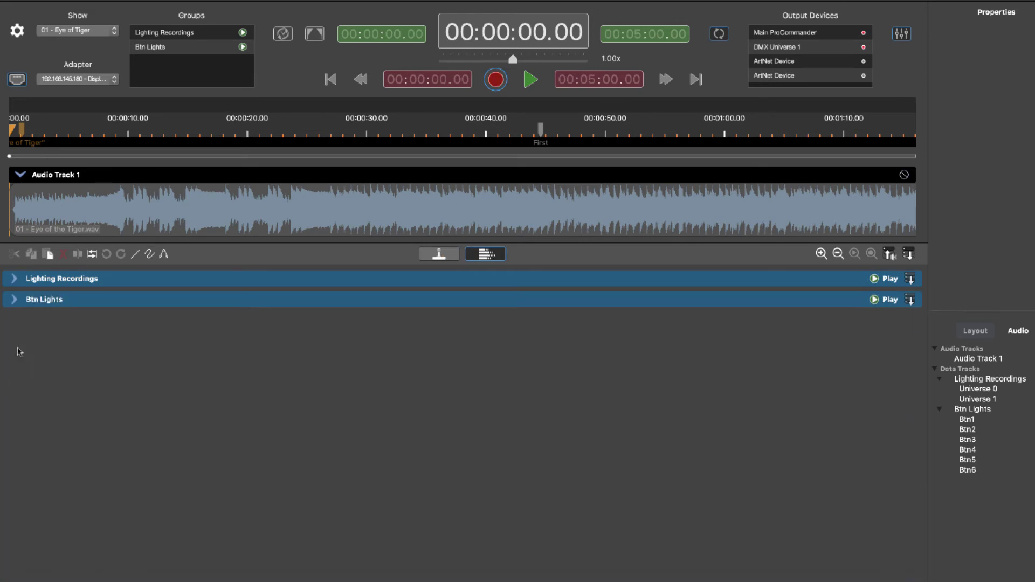
- Add a new channel group and rename it RGB Fixtures
click(909, 254)
click(774, 322)
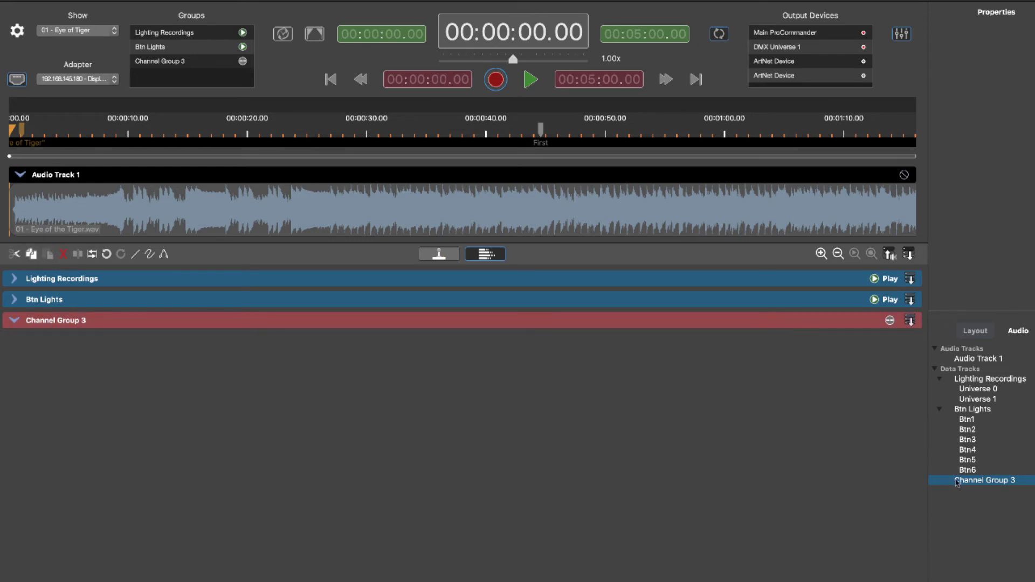
double_click(1006, 481)
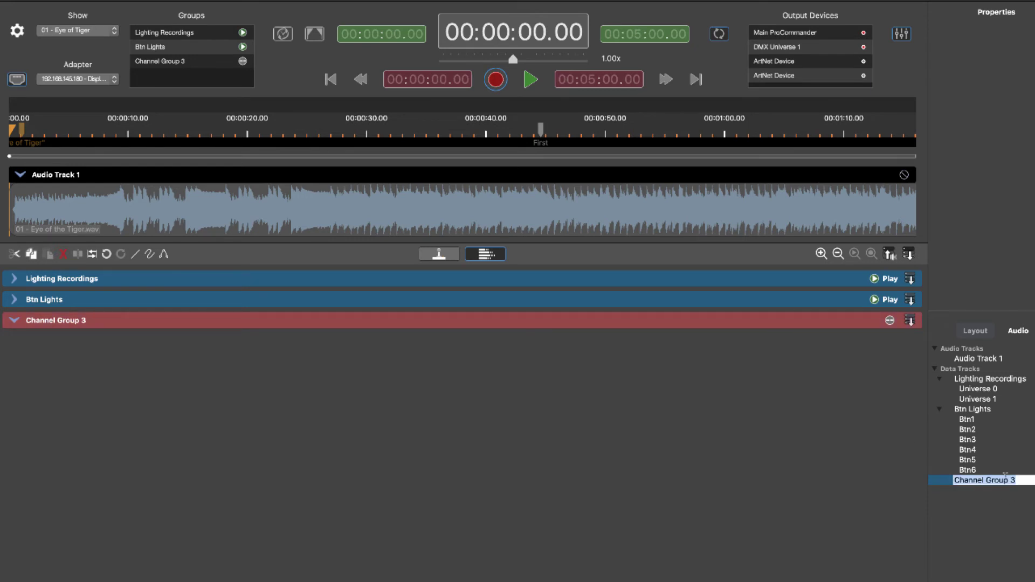
text(RGB Fixtures)
key(Return)
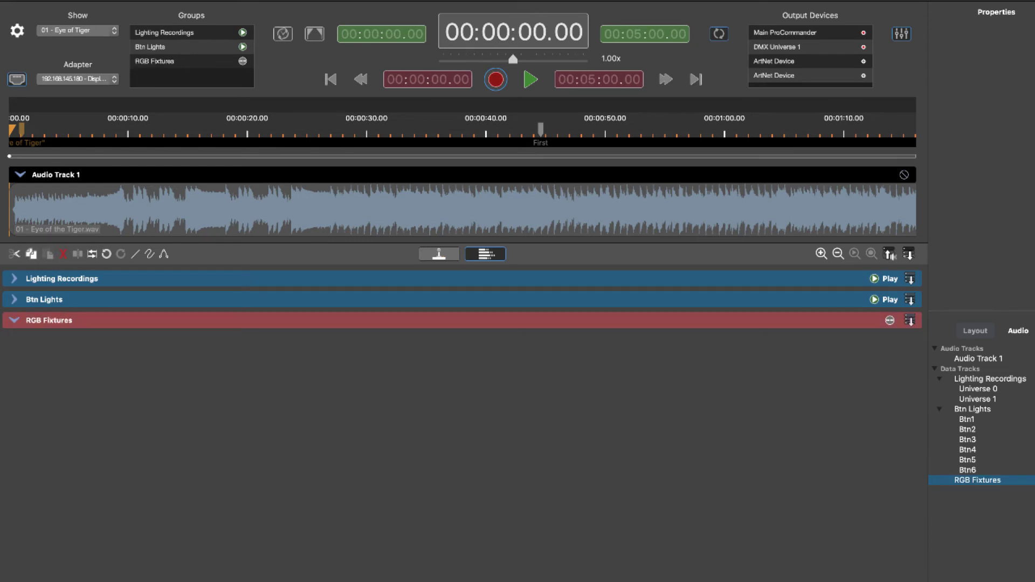
- Add three tracks to the RGB Fixtures group
click(910, 321)
click(910, 321)
click(910, 320)
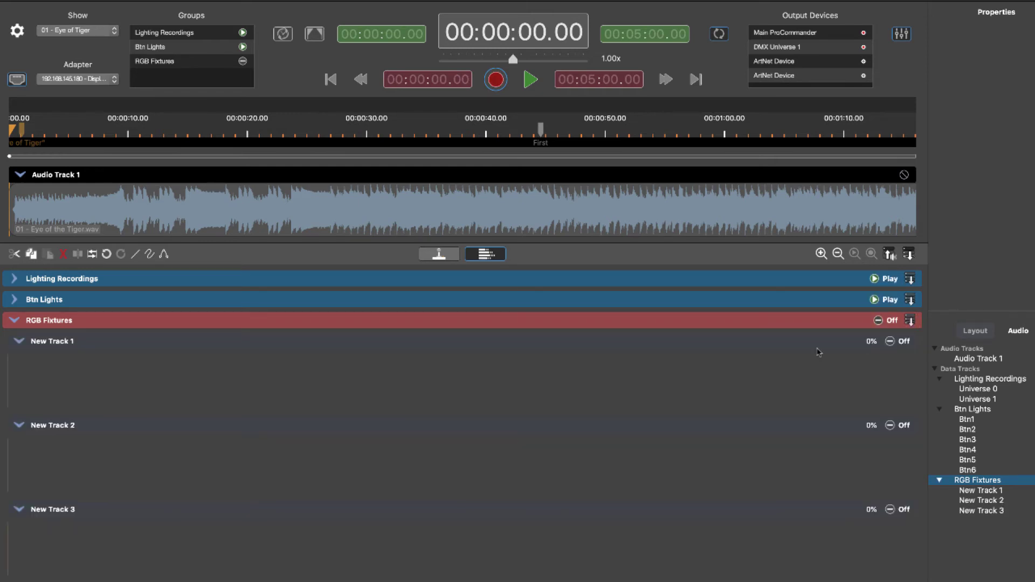
- Set the primary output of New Track 1 to RGB FIxture Channel 1 RED and of New Track 2 to RGB FIxture Channel GREEN
click(817, 348)
click(1020, 106)
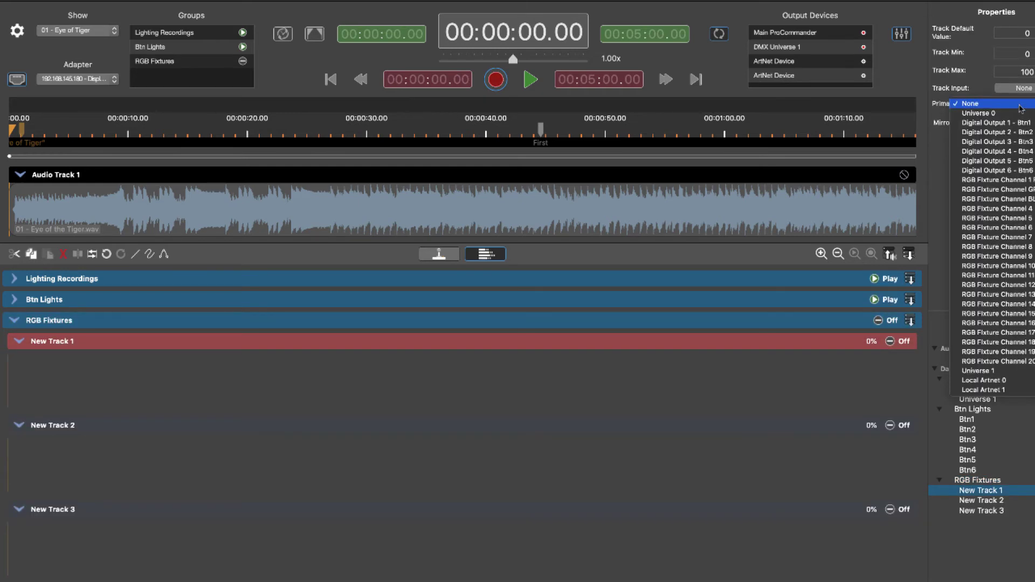
click(1018, 179)
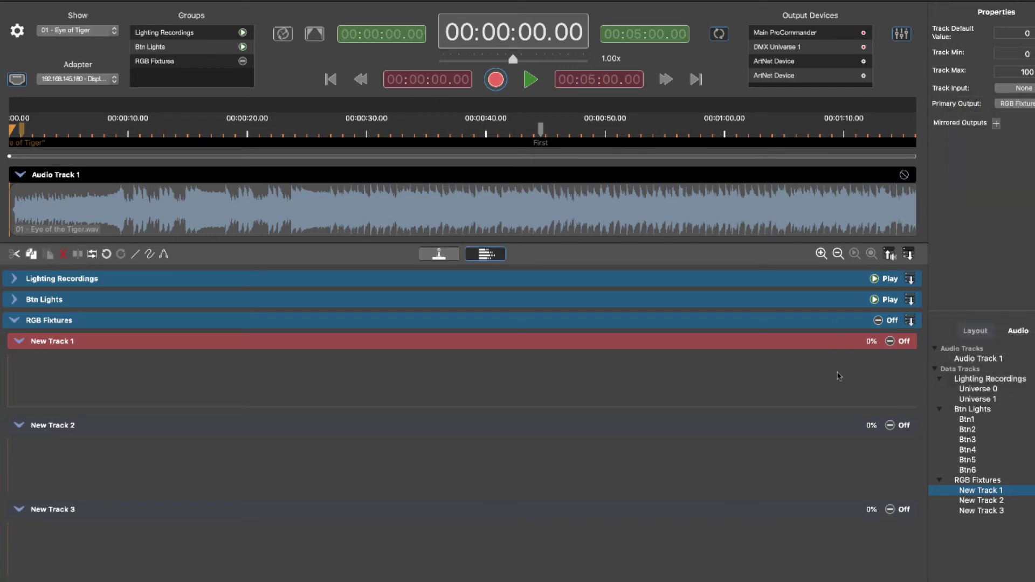
click(827, 426)
click(1027, 104)
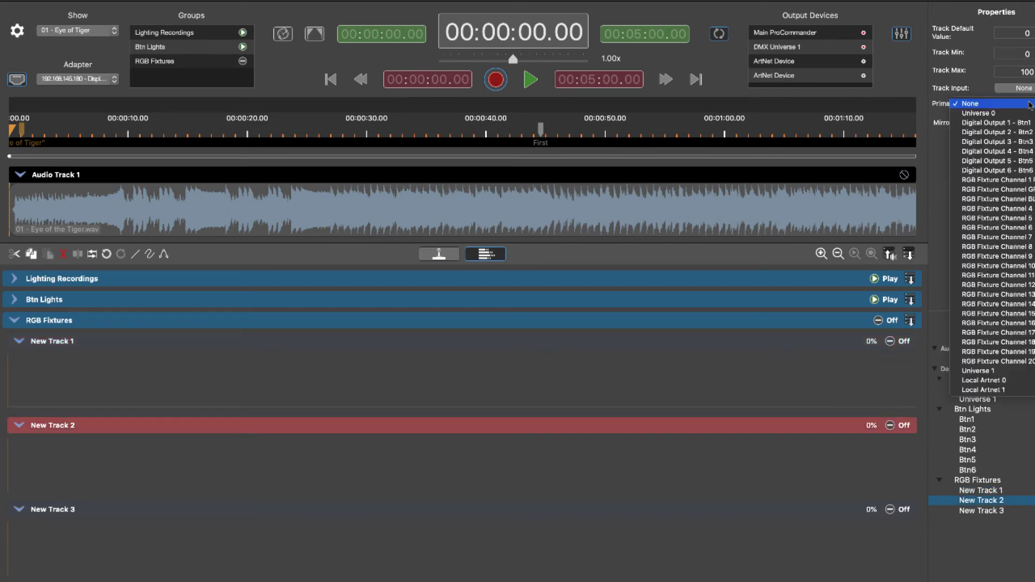
click(1013, 190)
- Set the primary output of New Track 3 to RGB FIxture Channel BLUE
click(810, 509)
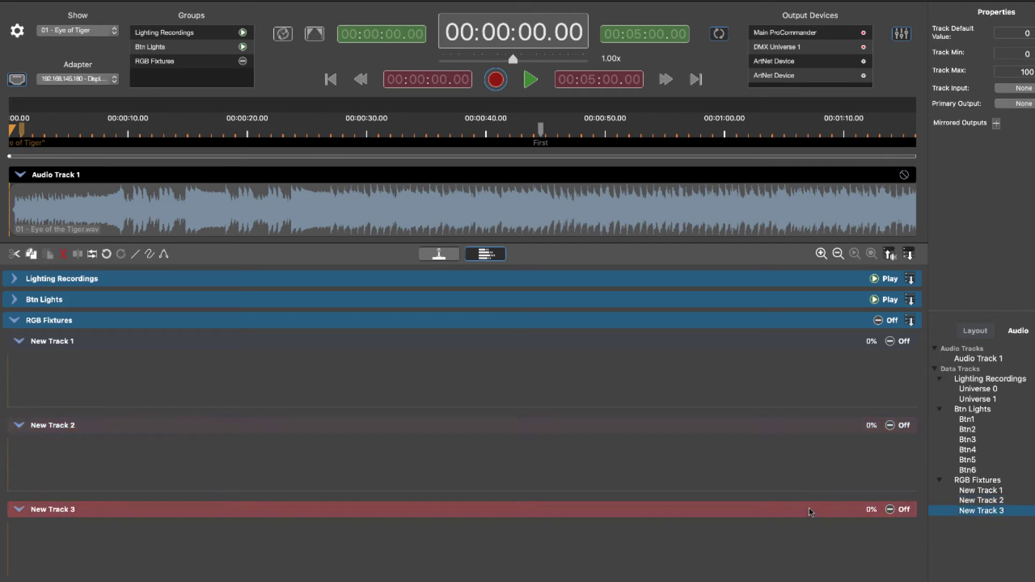
click(1028, 104)
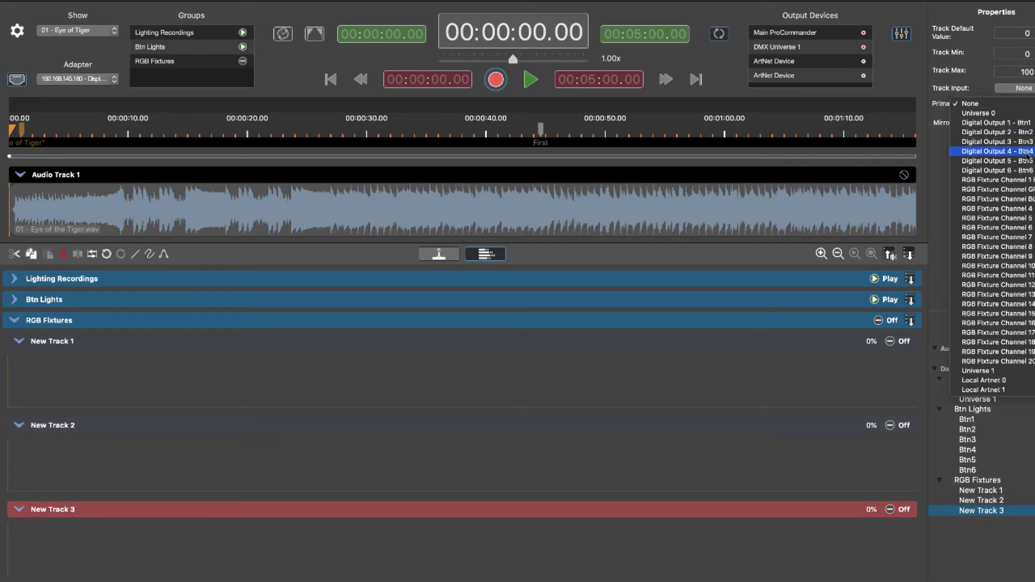
click(1013, 198)
- Add five mirrored outputs to New Track 1
click(822, 350)
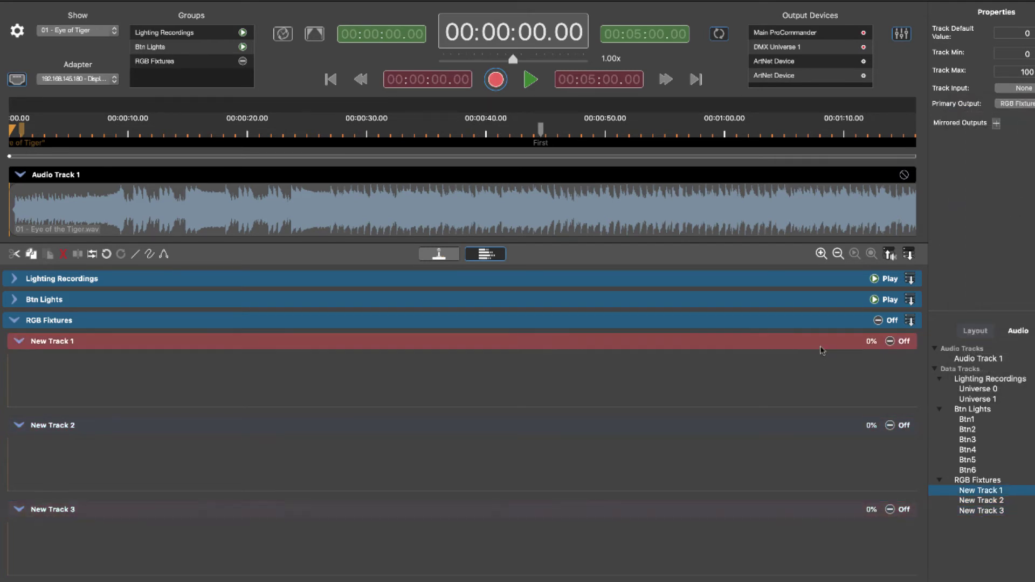
click(996, 123)
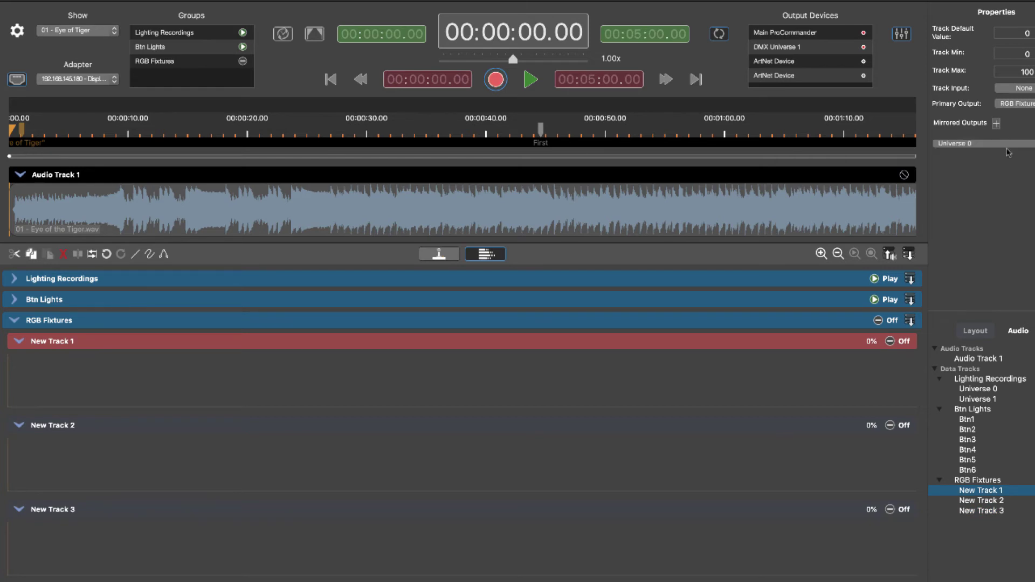
click(996, 124)
click(996, 123)
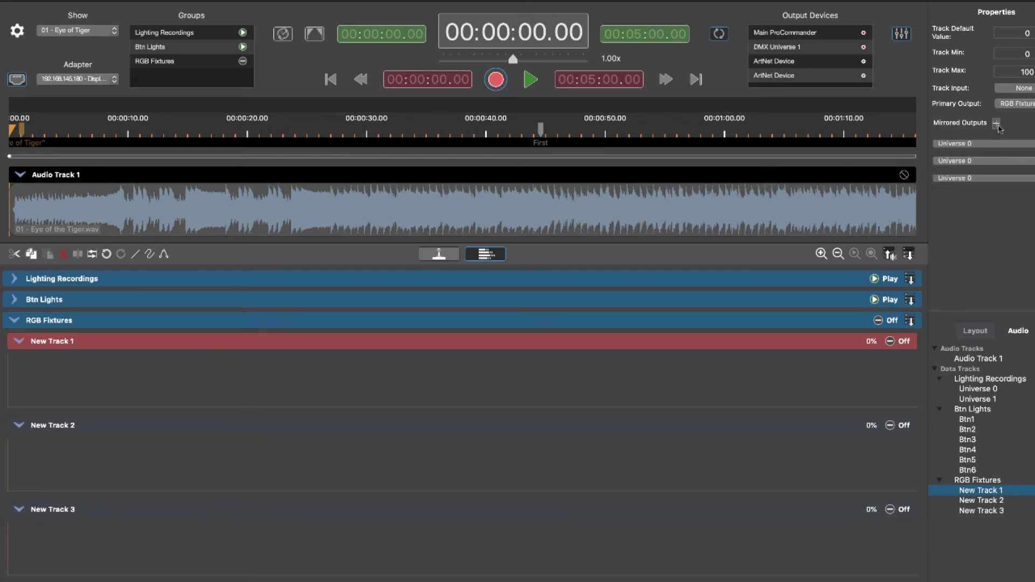
click(996, 123)
click(996, 124)
- Set the first three mirrored outputs of New Track 1 to RGB FIxture Channel 4, Channel 7 and Channel 10
click(995, 145)
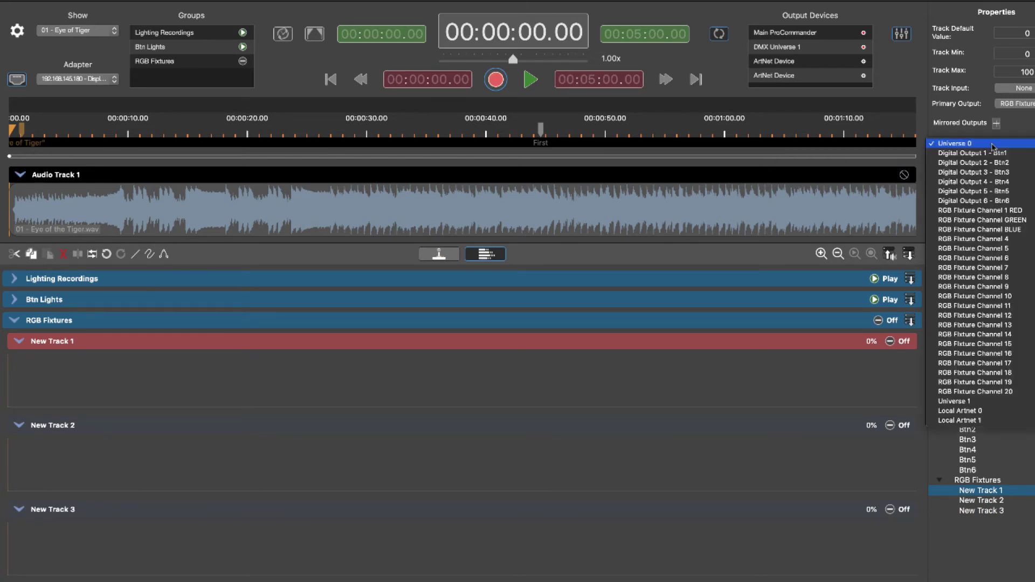
click(998, 240)
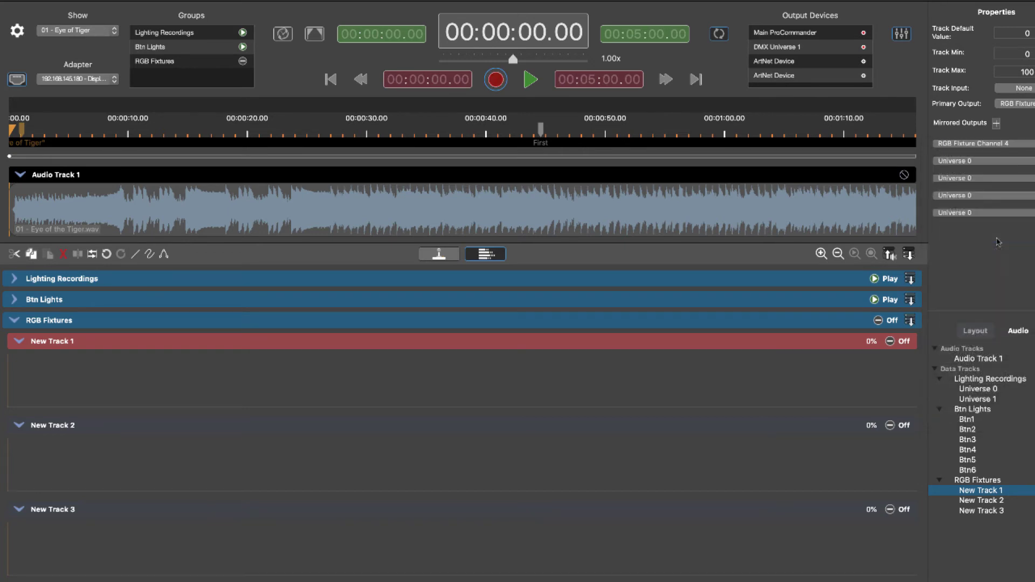
click(997, 162)
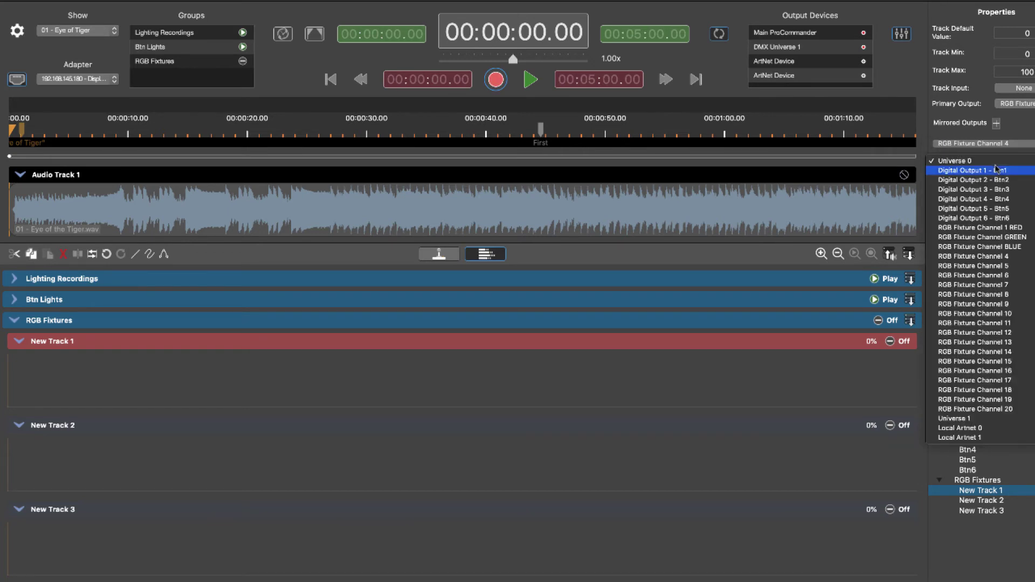
click(977, 290)
click(981, 178)
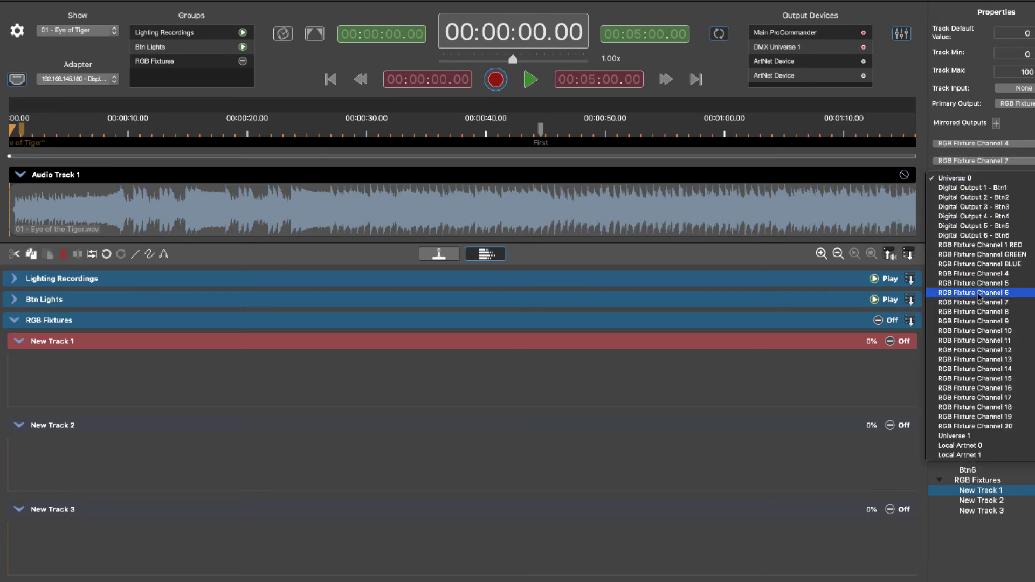
click(975, 330)
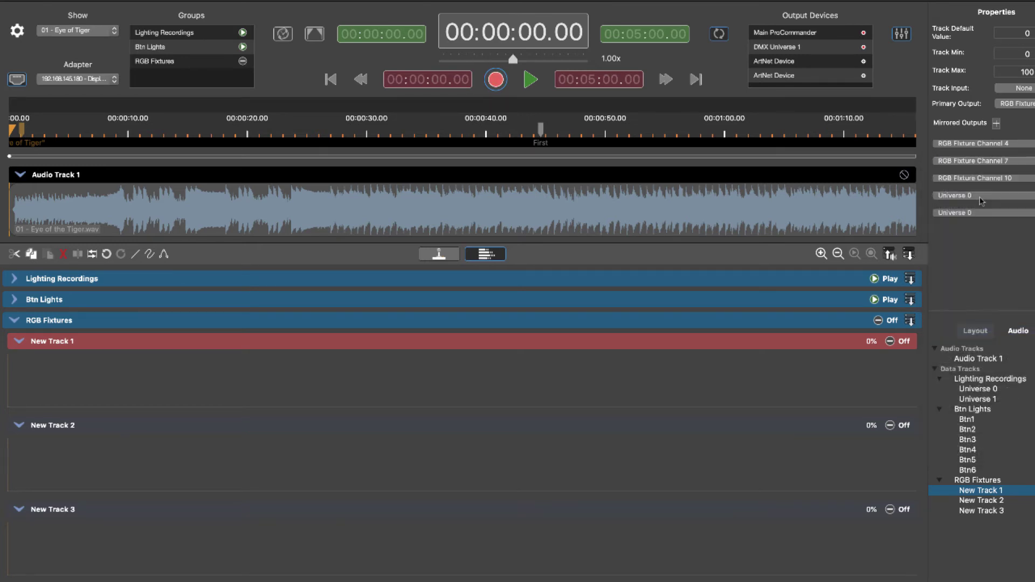
- Remove the two unused Universe 0 mirrored outputs from New Track 1
click(981, 202)
click(981, 201)
click(1034, 213)
click(1034, 195)
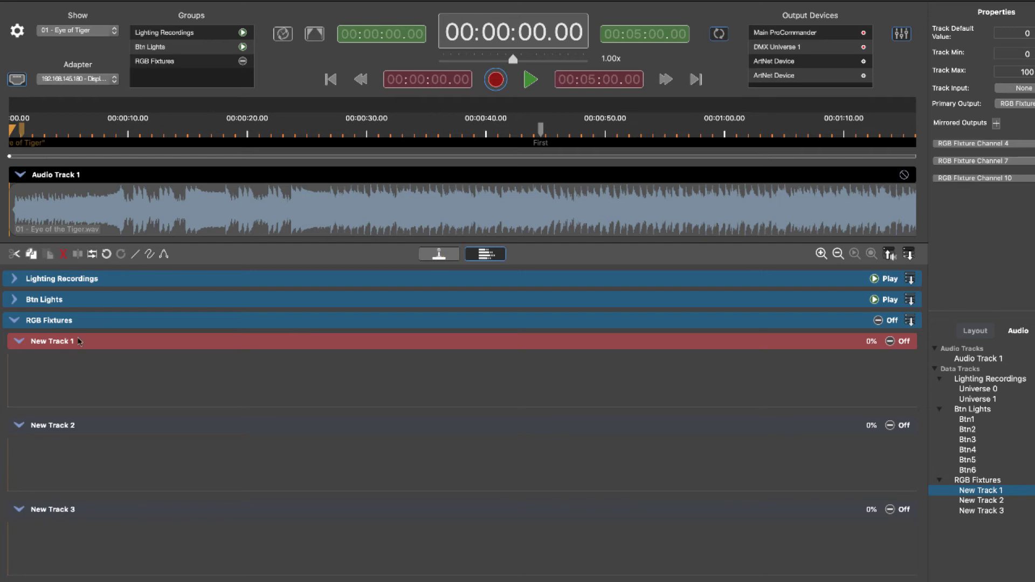
- Draw a freehand curve from about 4 to 50 seconds and a rising line from about 55 to 60 seconds on New Track 1, set to Play
click(149, 254)
mouse_move(60, 392)
mouse_down()
mouse_move(209, 364)
mouse_move(606, 394)
mouse_up()
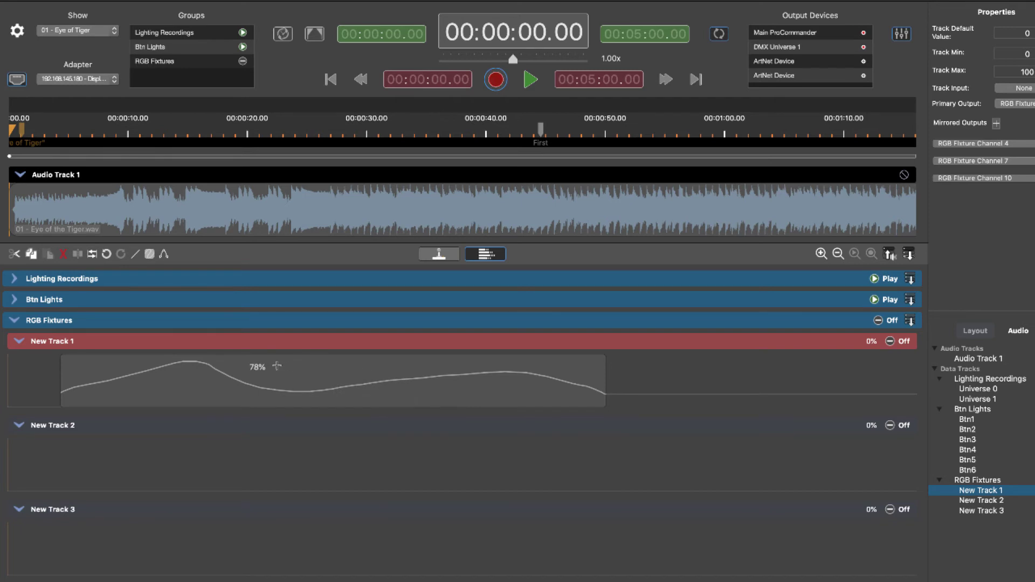
click(135, 254)
drag(658, 394, 718, 360)
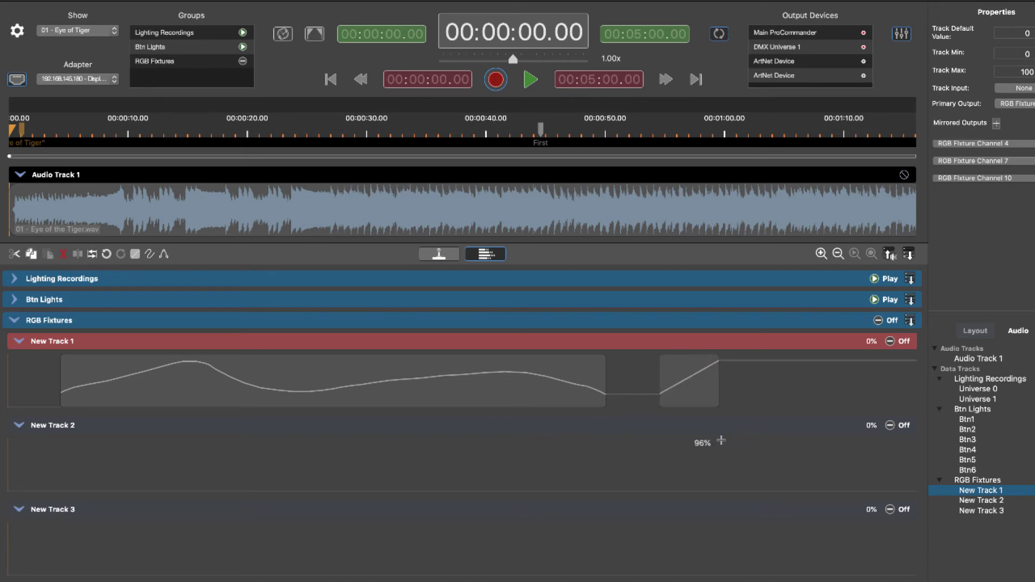
click(901, 341)
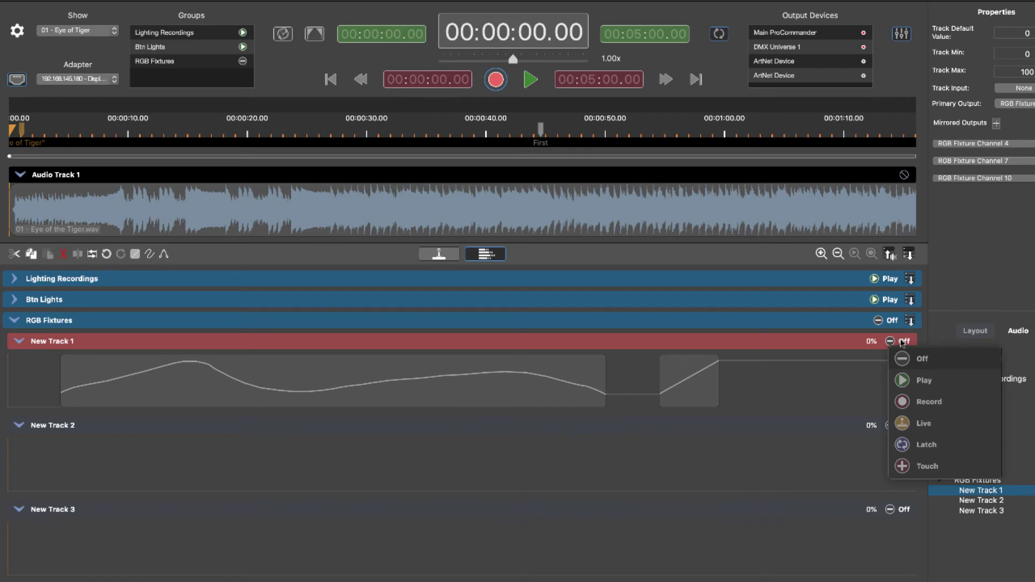
click(924, 379)
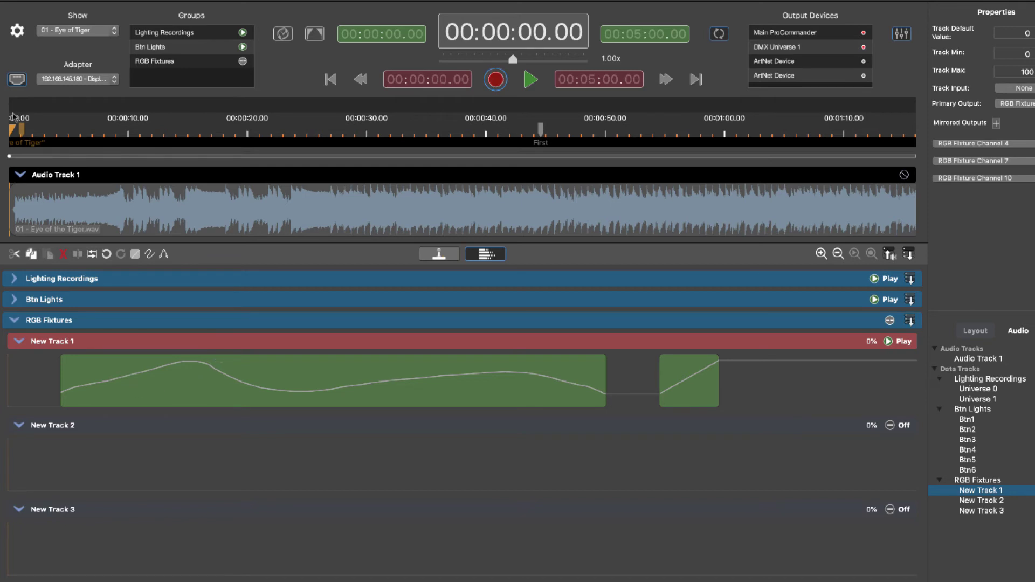
- Collapse Audio Track 1 and preview New Track 1's playback from about 11 to 21 seconds
drag(13, 129, 145, 130)
click(20, 174)
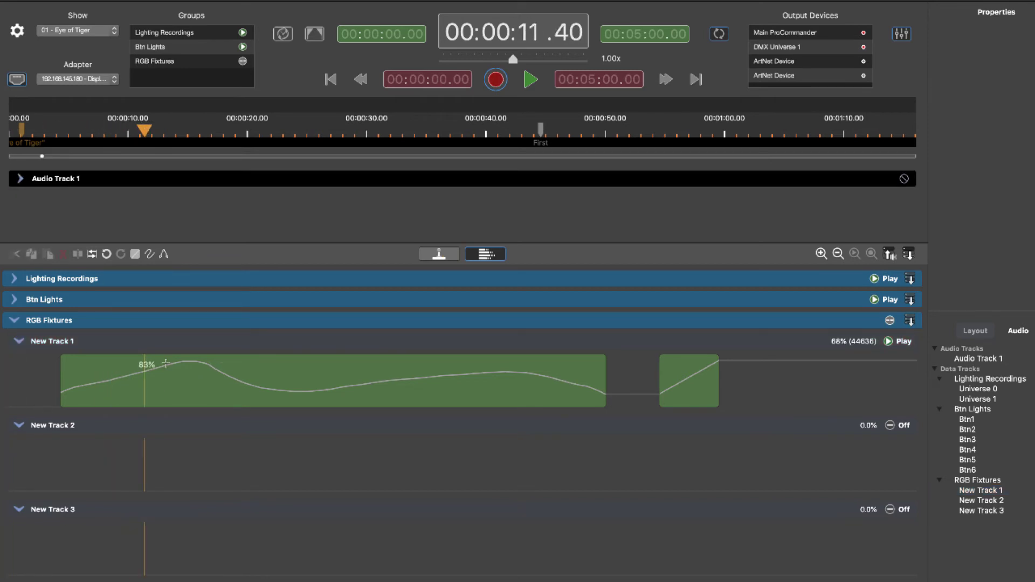
key(space)
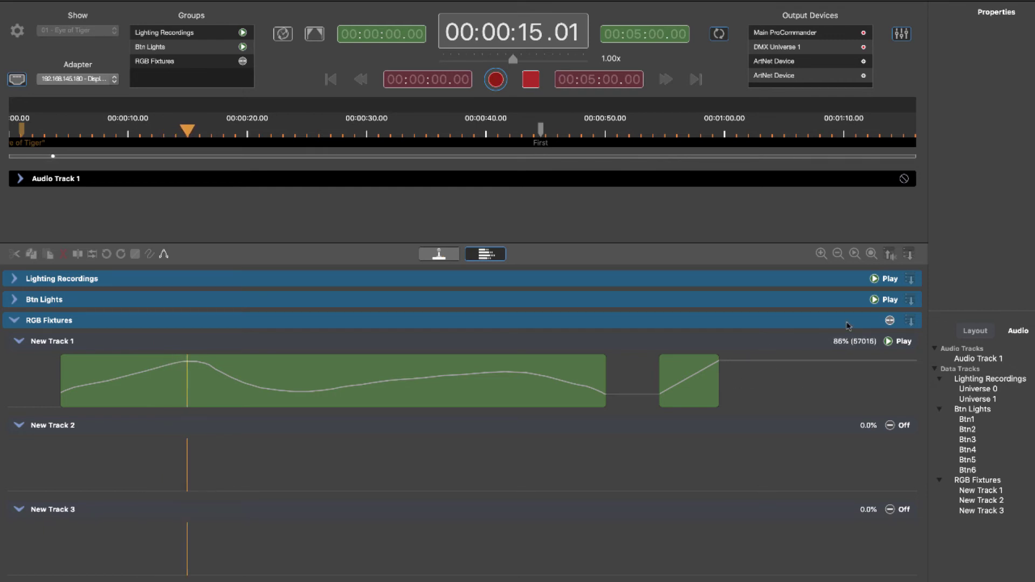
click(614, 347)
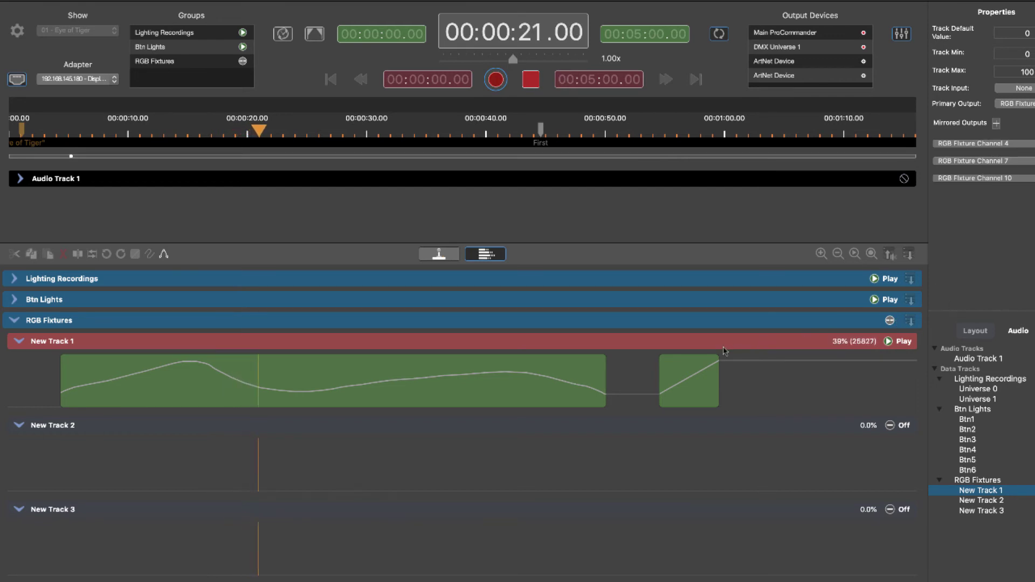
key(space)
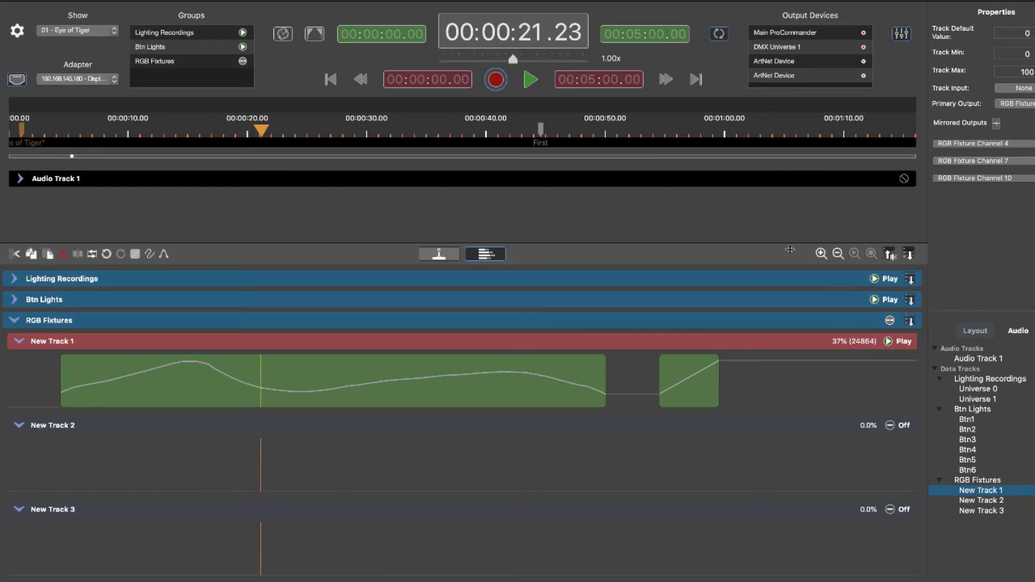
- Move the short rising-line block on New Track 1 so it starts at about 57 seconds
click(135, 254)
drag(694, 399, 725, 396)
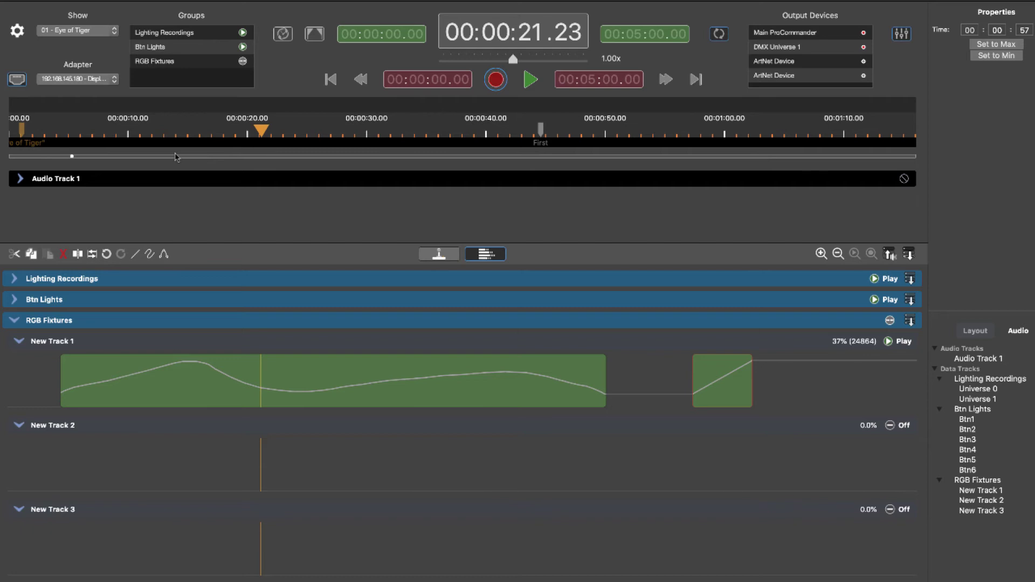
- Draw two freehand curves each on New Track 2 and New Track 3, about 8–46 and 57–68 seconds, and set the RGB Fixtures group to Play
click(149, 254)
mouse_move(97, 471)
mouse_down()
mouse_move(142, 447)
mouse_move(548, 447)
mouse_up()
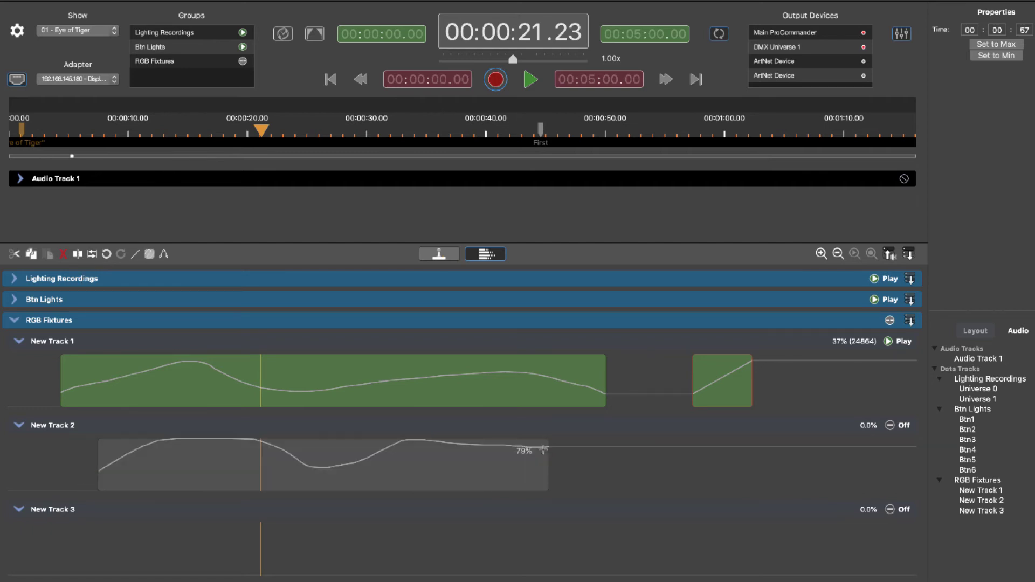
mouse_move(696, 477)
mouse_down()
mouse_move(733, 445)
mouse_move(788, 465)
mouse_up()
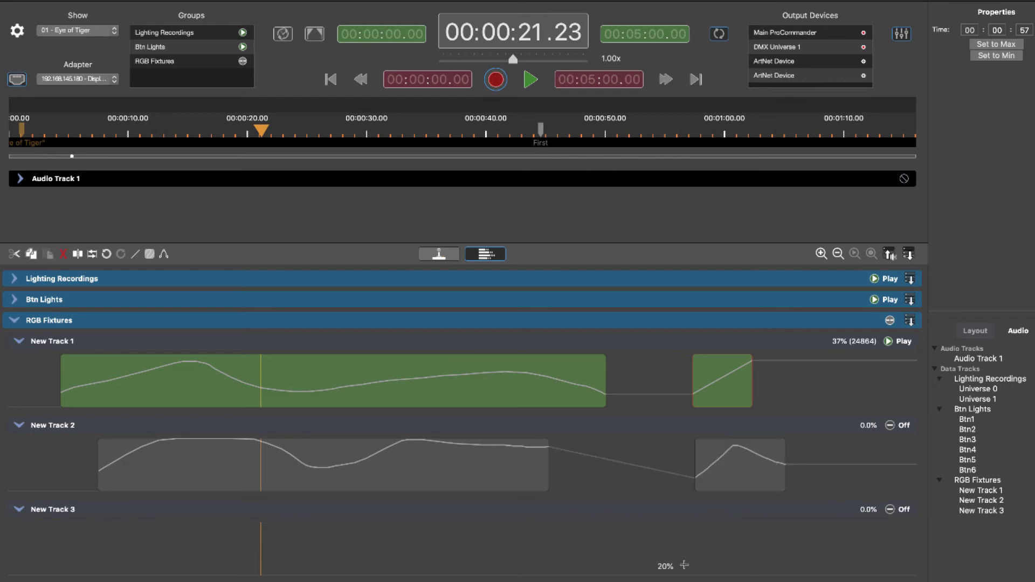
drag(109, 559, 559, 538)
mouse_move(682, 555)
mouse_down()
mouse_move(748, 537)
mouse_move(820, 550)
mouse_up()
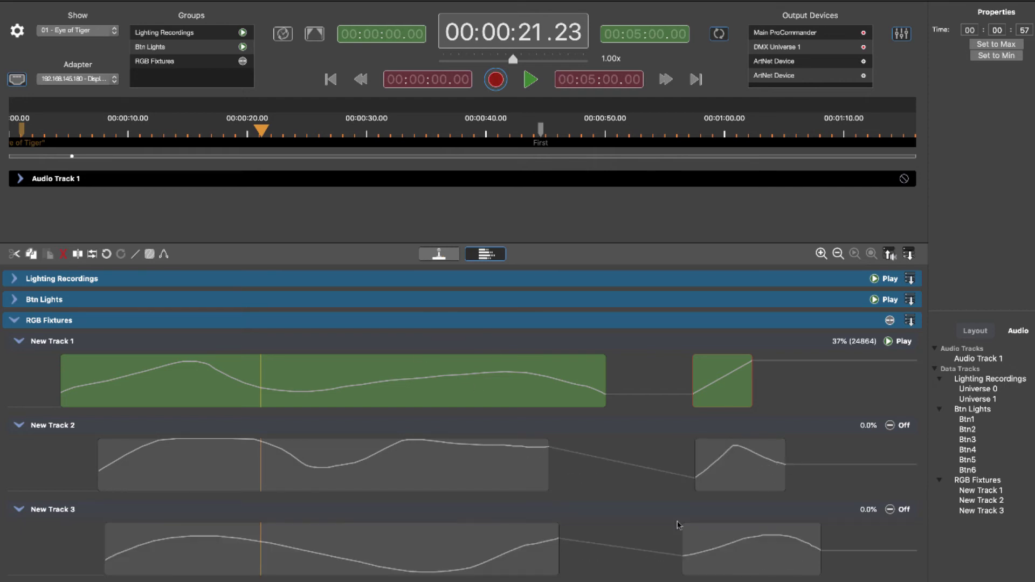
click(890, 320)
click(924, 360)
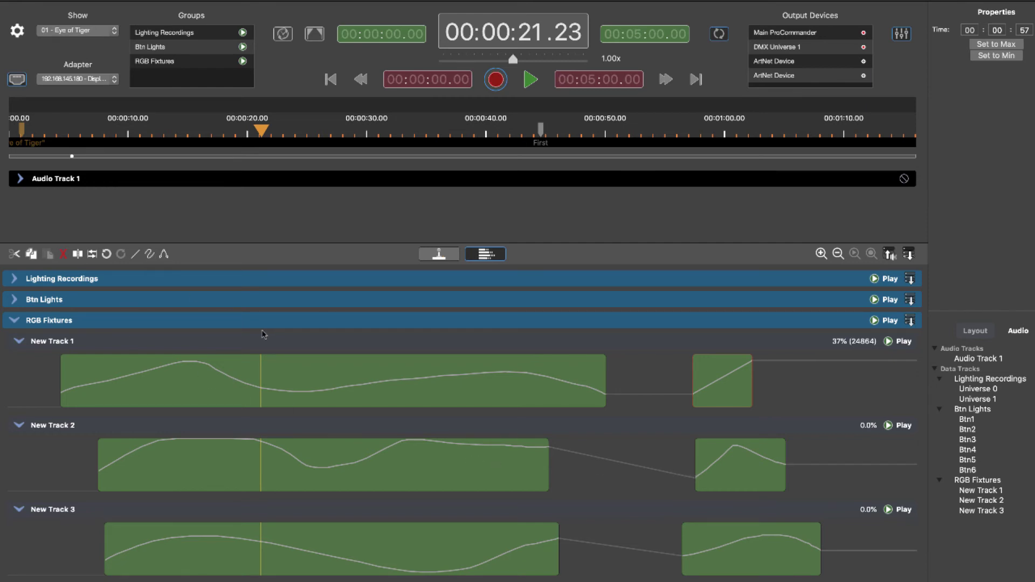
- Select the long blocks on the three RGB Fixtures tracks and move the New Track 3 block about one second earlier
click(279, 363)
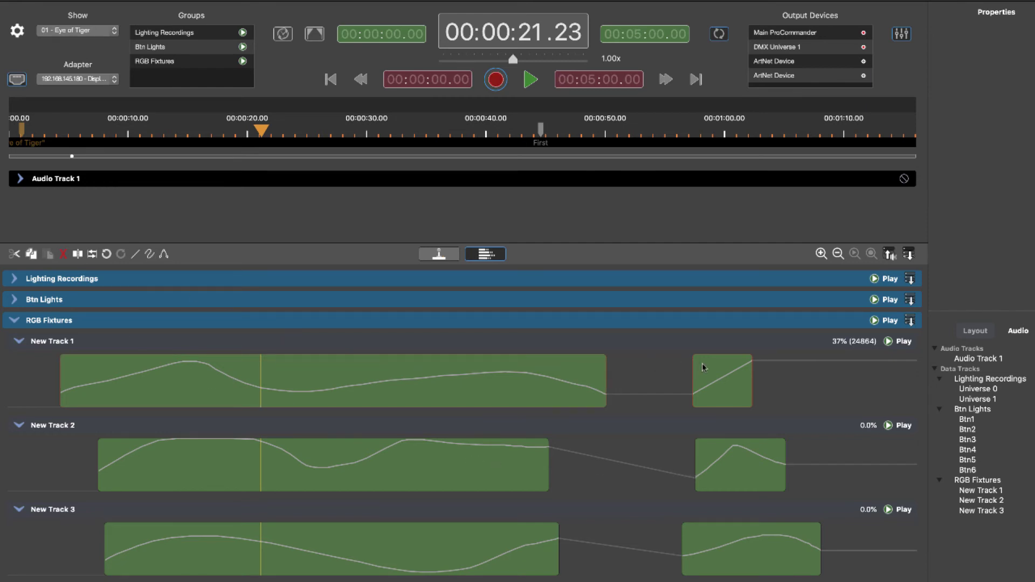
shift+click(430, 465)
shift+click(720, 474)
click(570, 406)
shift+click(490, 460)
shift+click(469, 541)
scroll(468, 541, right, 2)
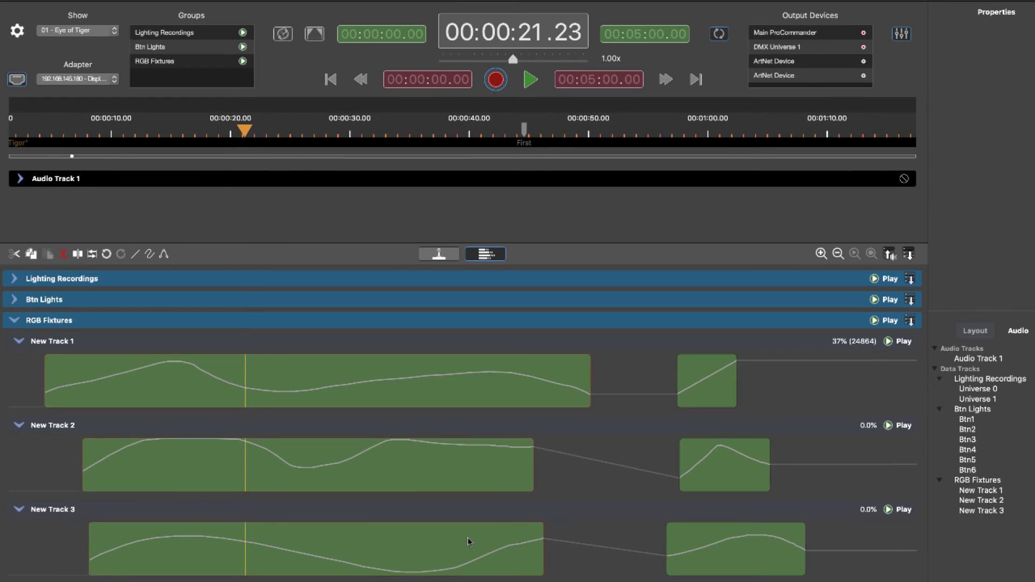
drag(455, 541, 420, 516)
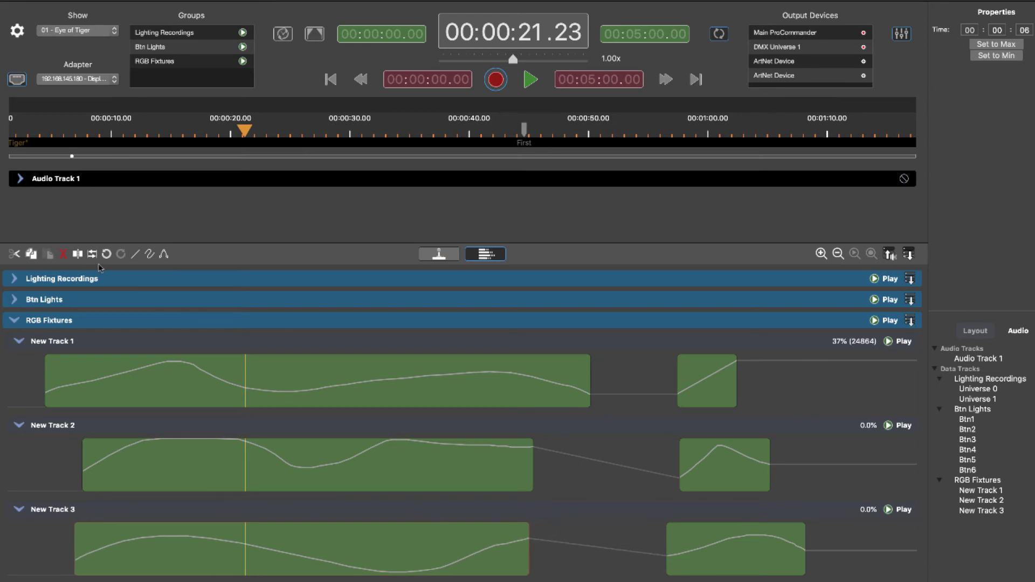
- Split the long block on New Track 3 at the playhead and try shifting its later part slightly earlier
click(78, 254)
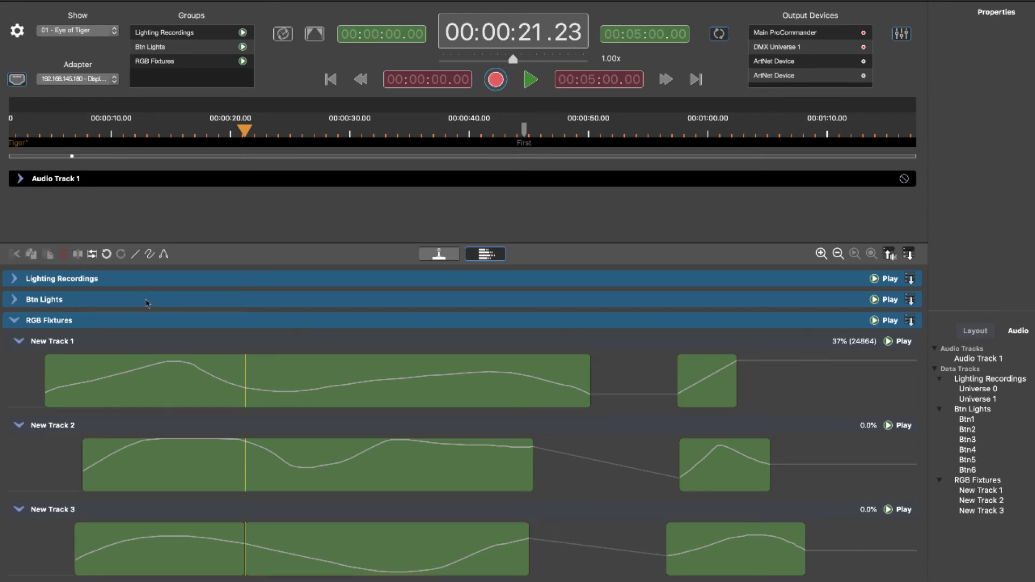
click(92, 254)
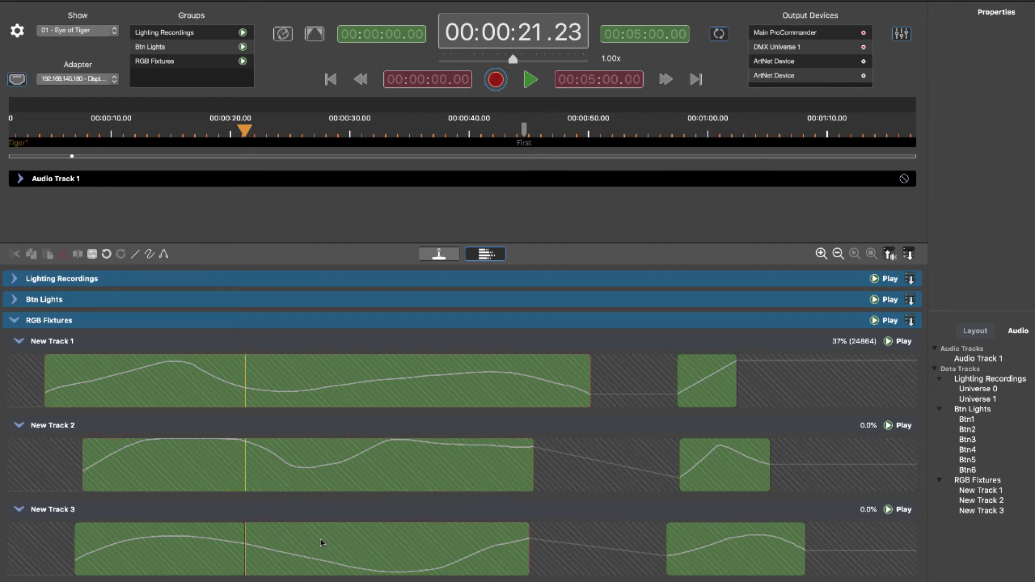
mouse_move(294, 541)
mouse_down()
mouse_move(351, 544)
mouse_move(282, 541)
mouse_move(370, 541)
mouse_move(284, 538)
mouse_up()
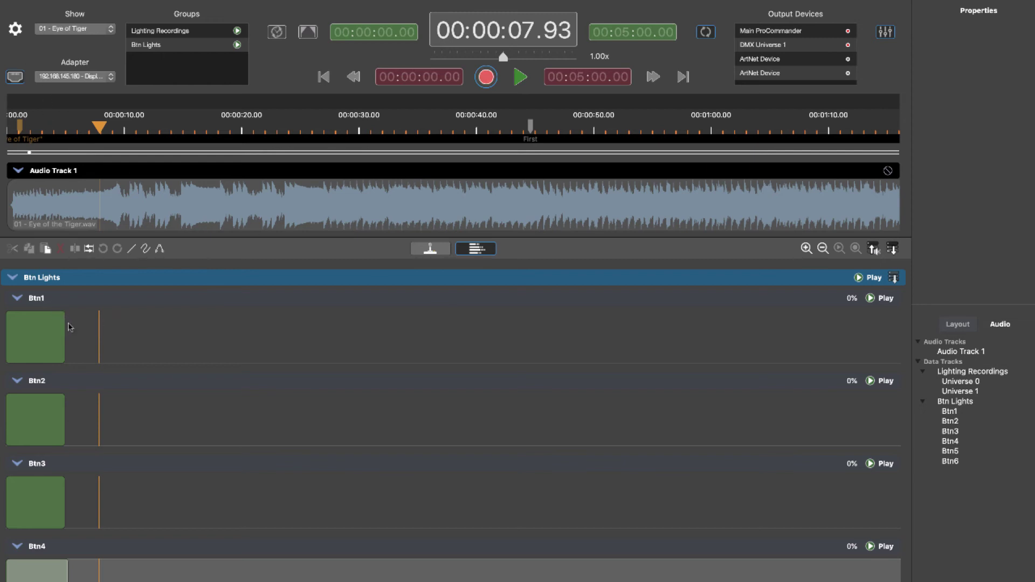
- Draw a series of on/off light cues on the Btn1 track between about 10 and 61 seconds using the line tool
click(90, 302)
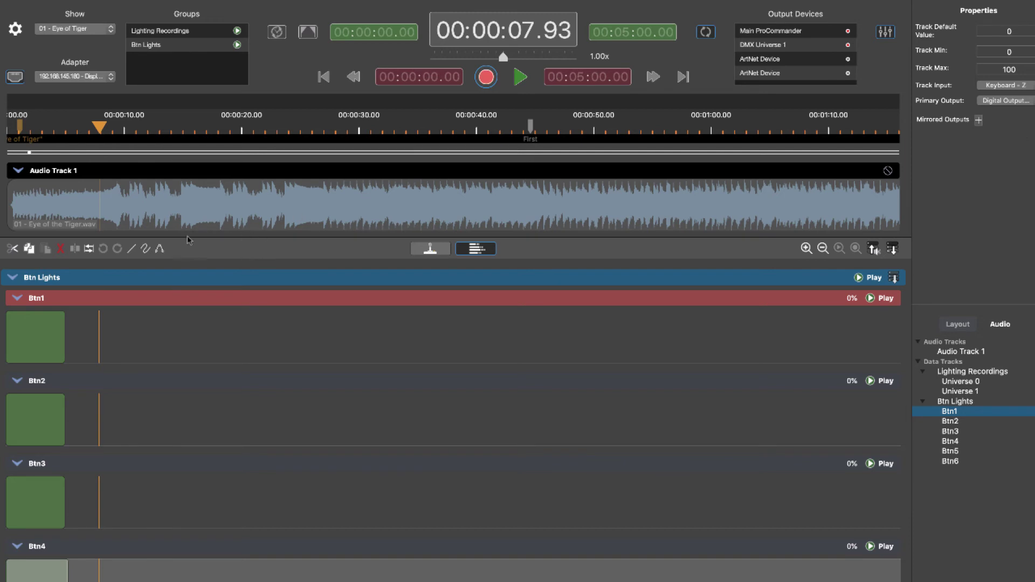
click(159, 250)
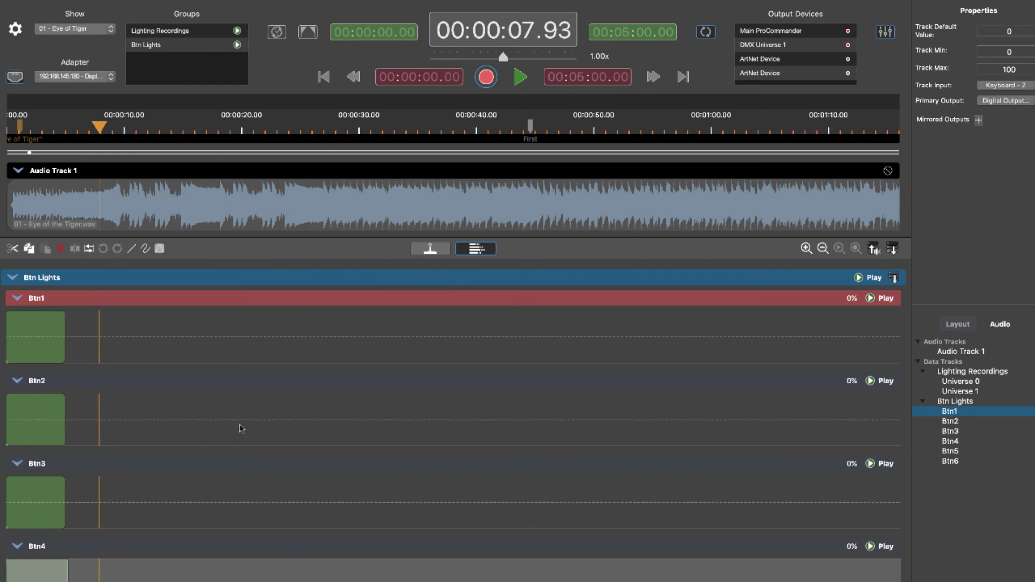
click(129, 252)
mouse_move(125, 357)
mouse_down()
mouse_move(178, 322)
mouse_move(290, 357)
mouse_move(365, 317)
mouse_up()
drag(415, 345, 462, 350)
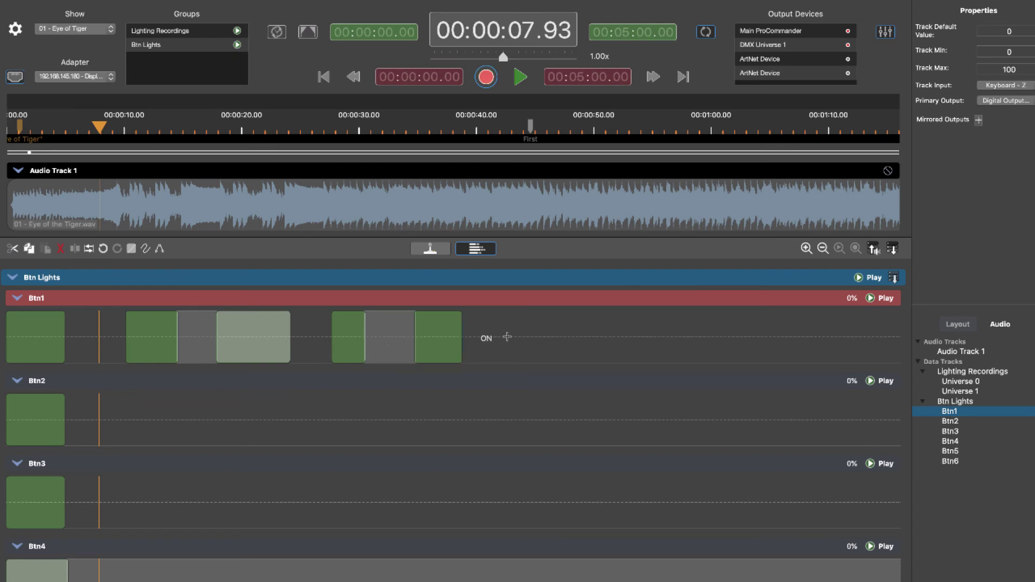
mouse_move(515, 322)
mouse_down()
mouse_move(569, 328)
mouse_move(563, 348)
mouse_move(637, 330)
mouse_up()
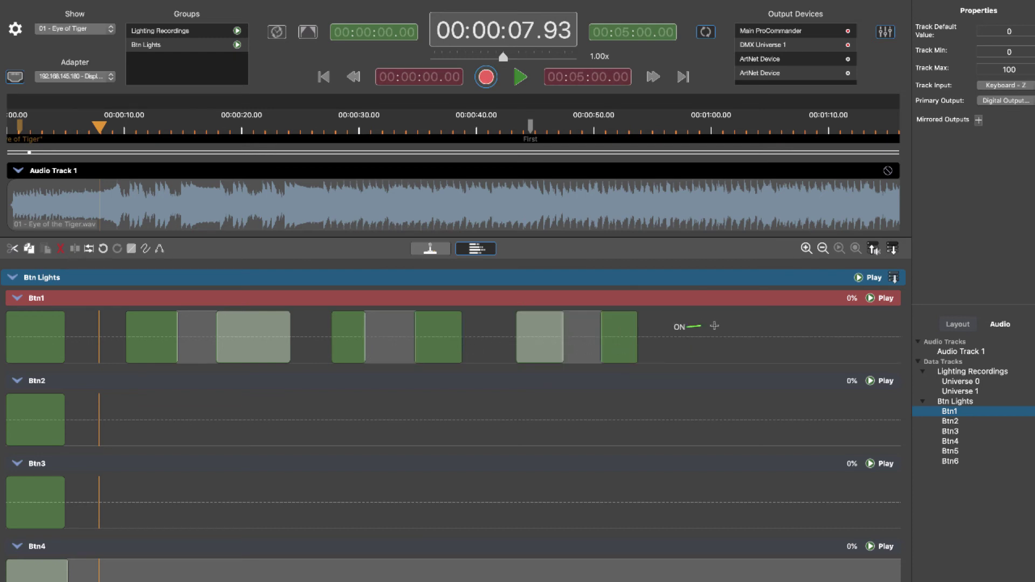
drag(700, 328, 687, 357)
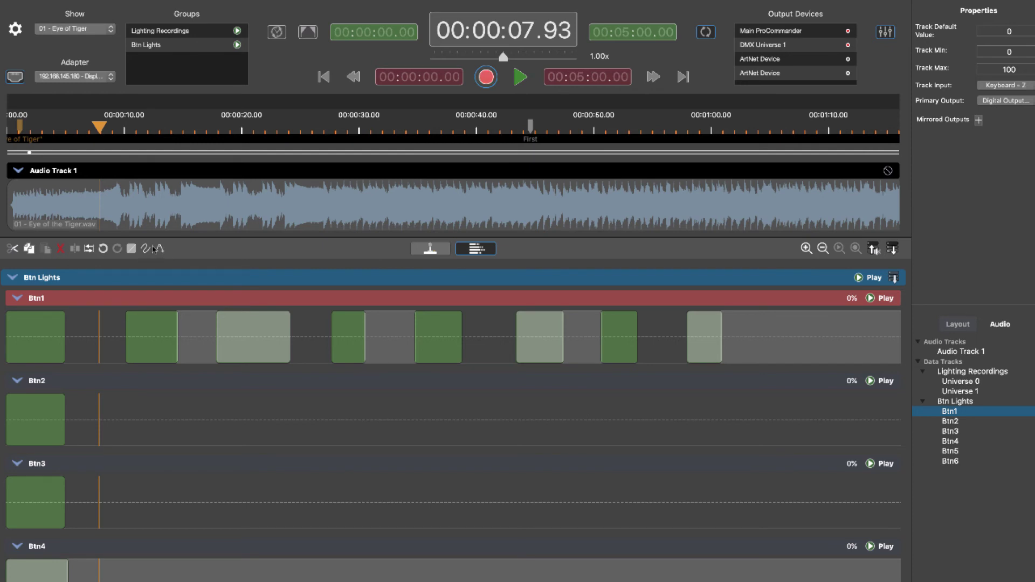
- Draw a short freehand cue on Btn1 at about 40.5–43 seconds and set the track's primary output to Universe 1
click(146, 248)
drag(484, 342, 508, 343)
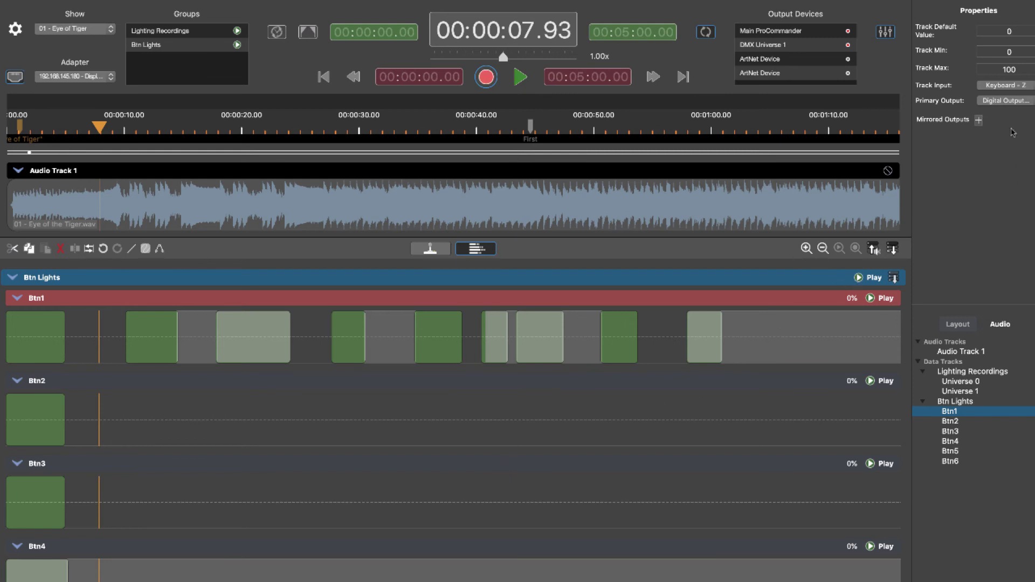
click(1016, 105)
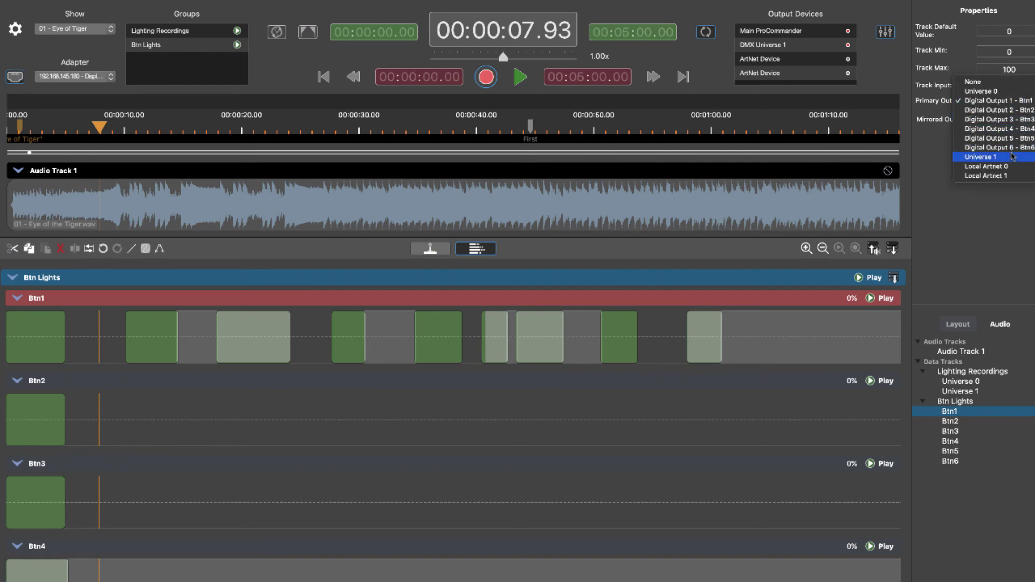
click(1012, 157)
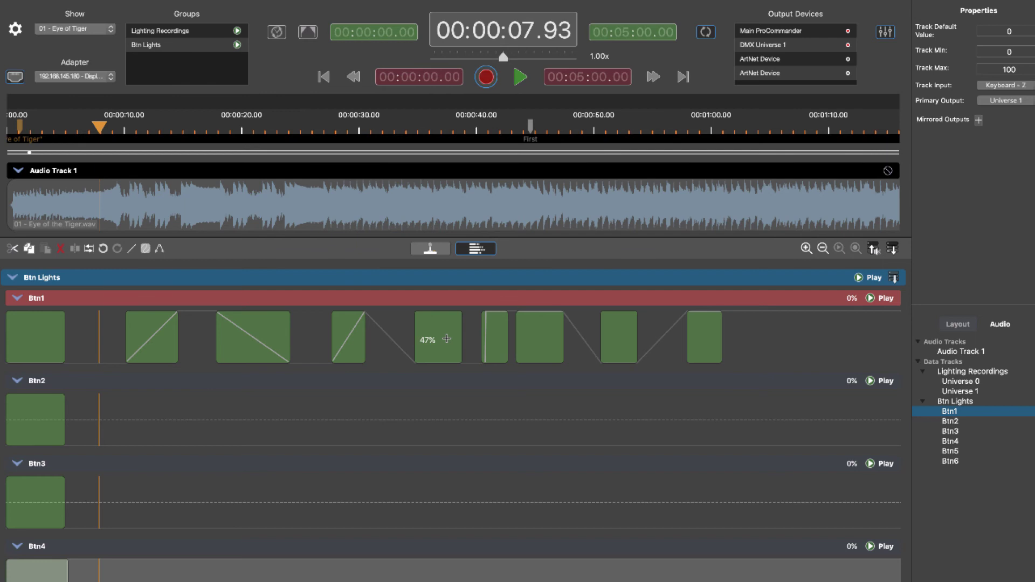
click(413, 250)
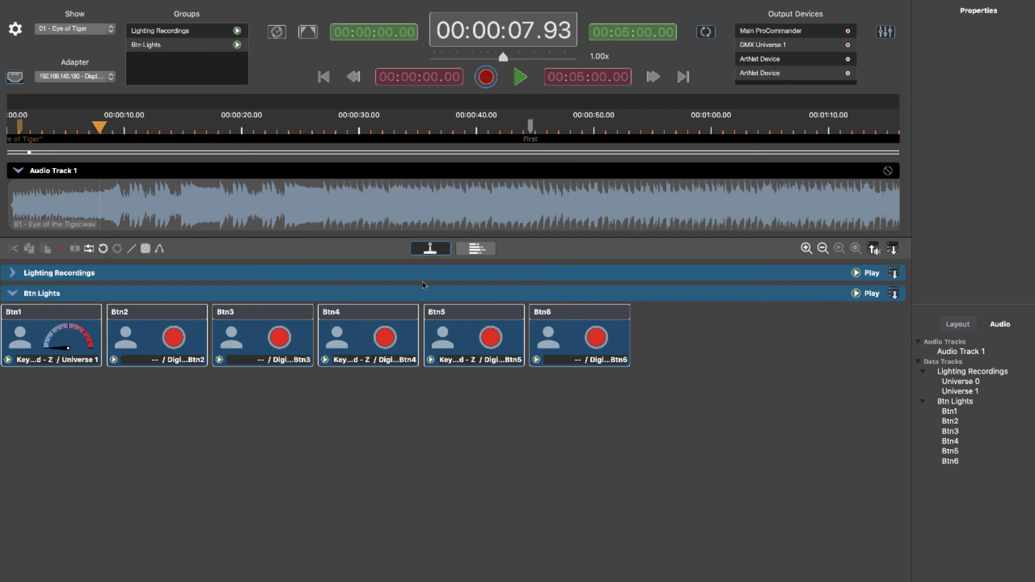
click(474, 250)
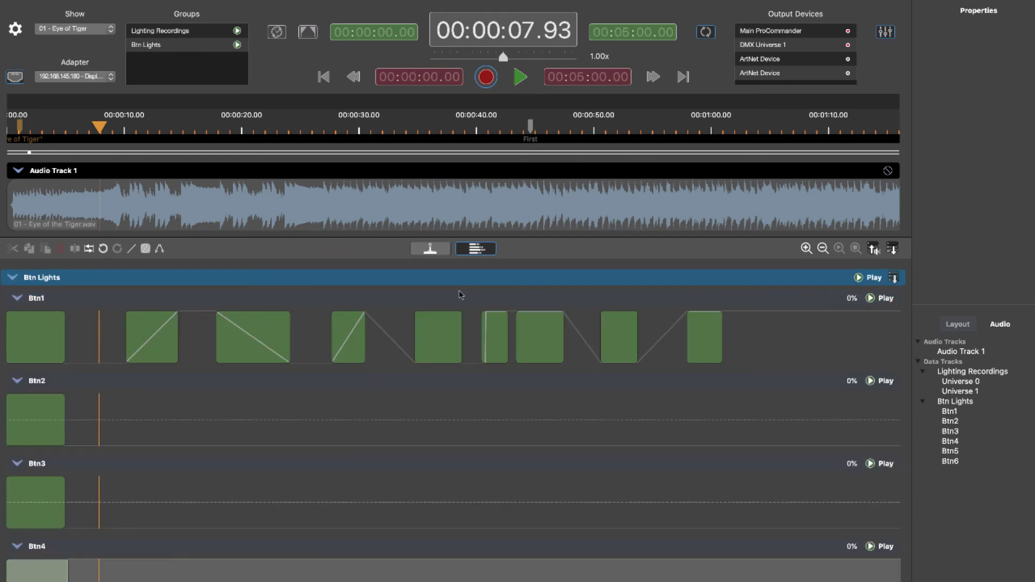
- Capture a MIDI slider as a new project input and save it as MIDI - Button/Slider 19
click(14, 30)
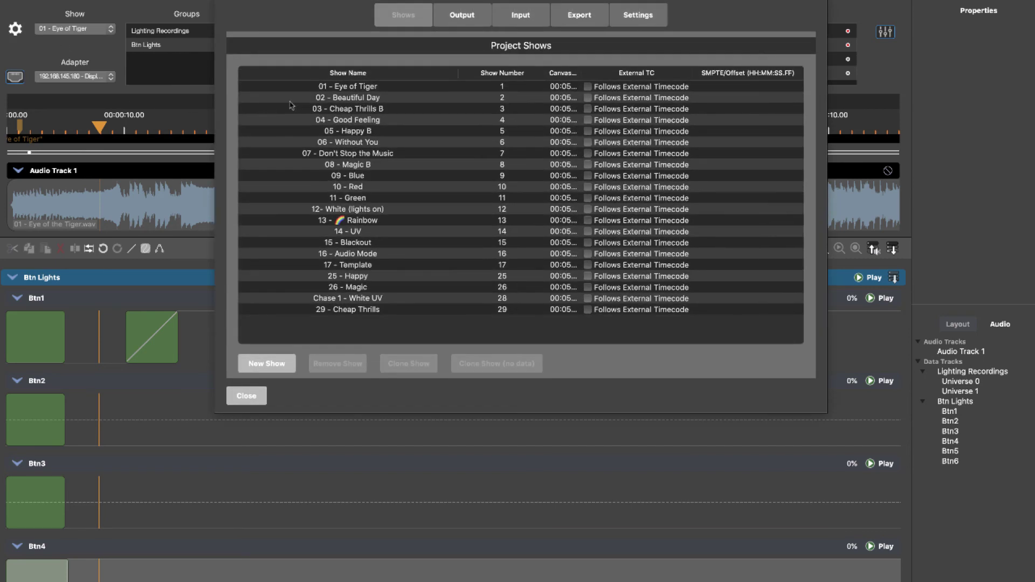
click(512, 15)
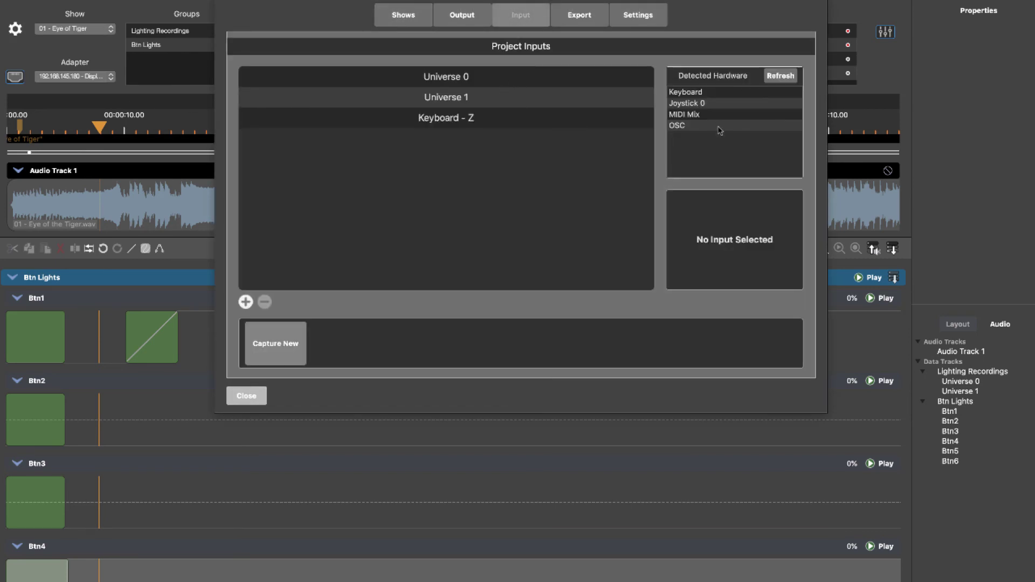
click(287, 337)
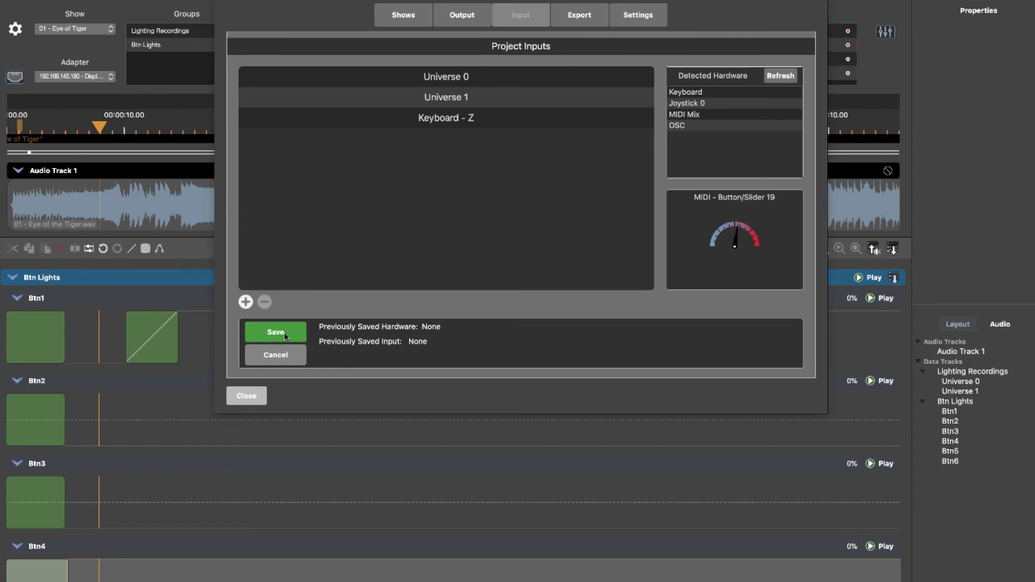
click(285, 336)
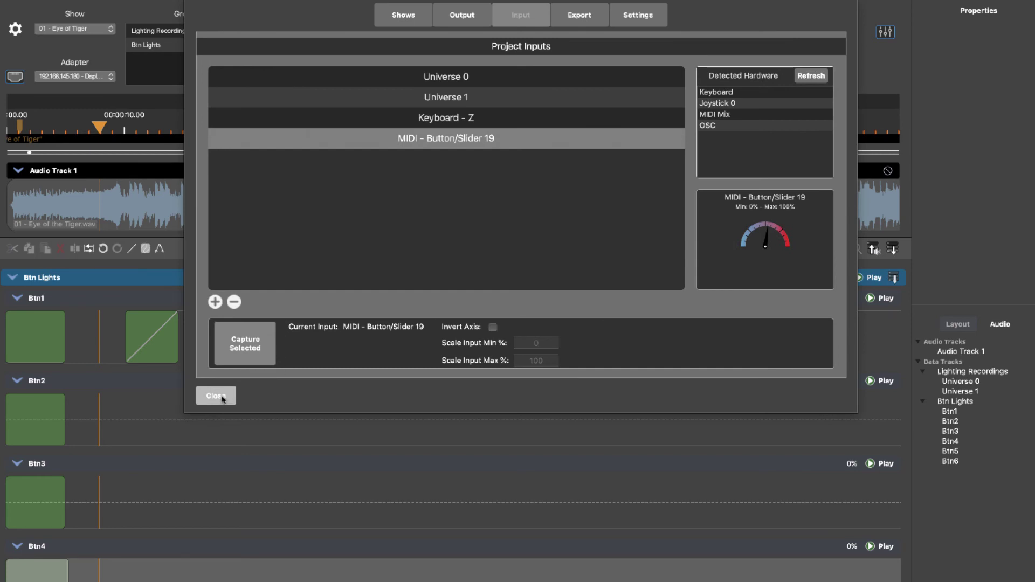
click(216, 396)
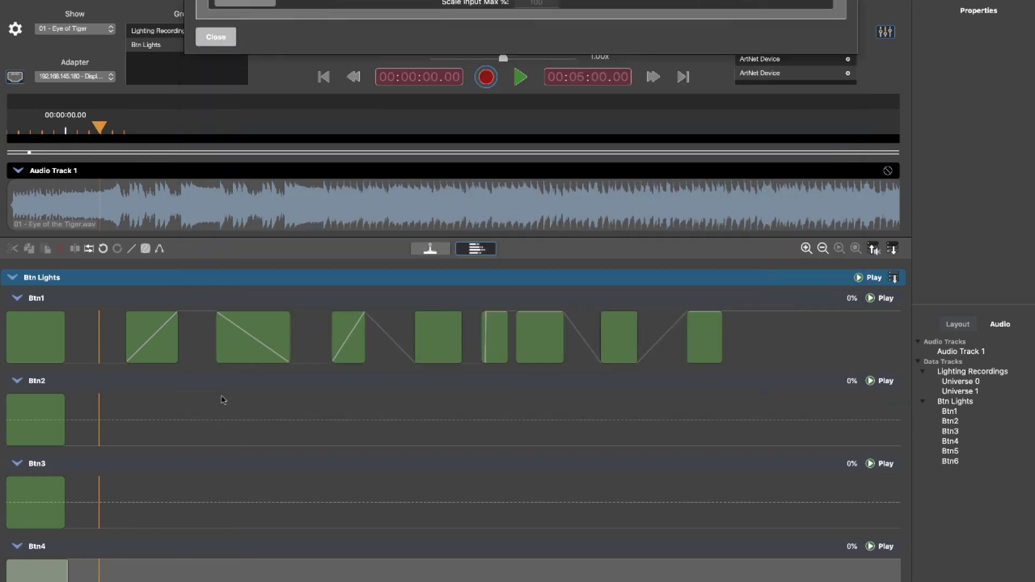
- Set the Btn1 track's input to MIDI - Button/Slider 19
click(571, 298)
click(1003, 89)
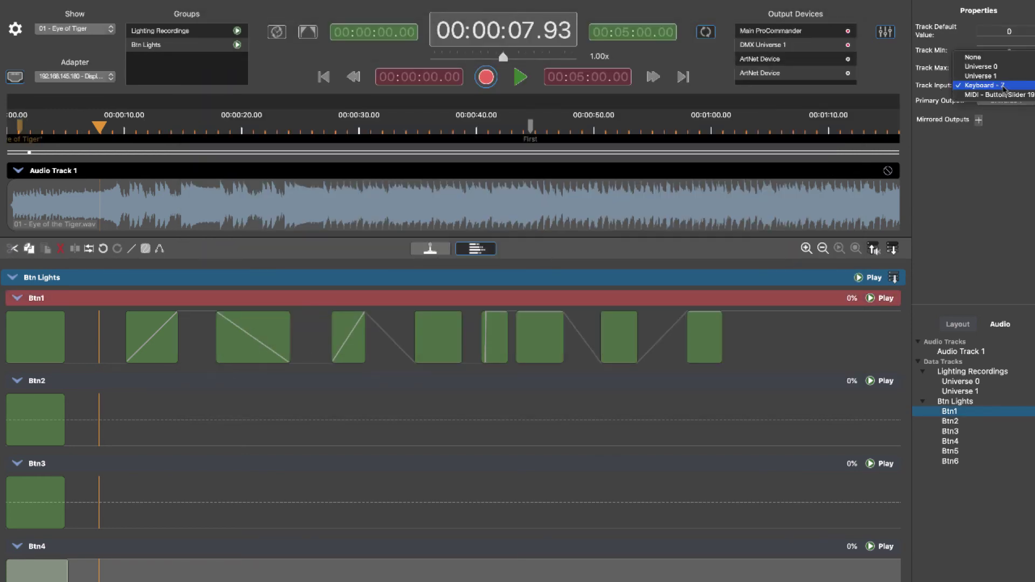
click(1002, 95)
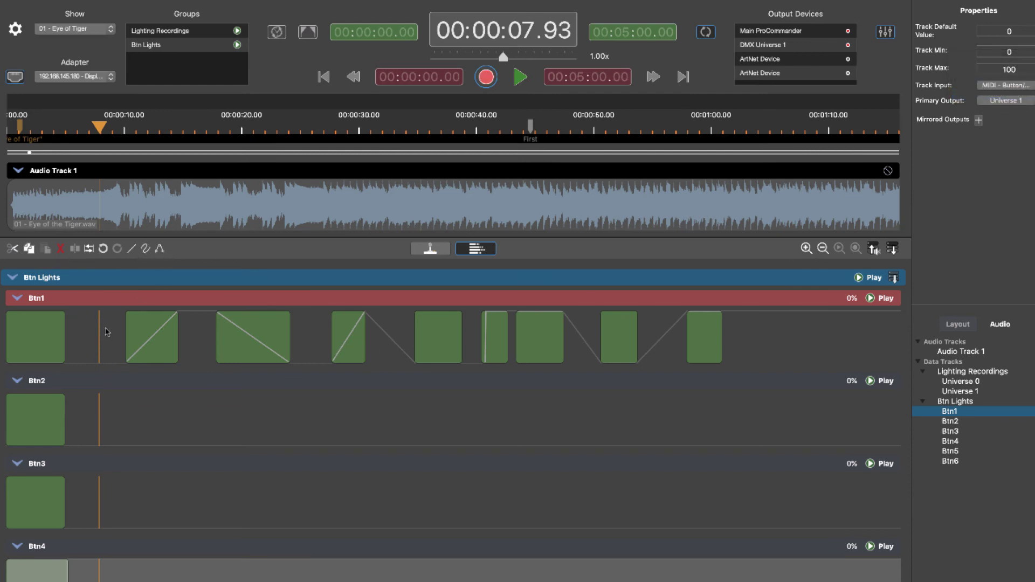
- Delete the three Btn1 blocks lying between about 10 and 31 seconds
click(173, 343)
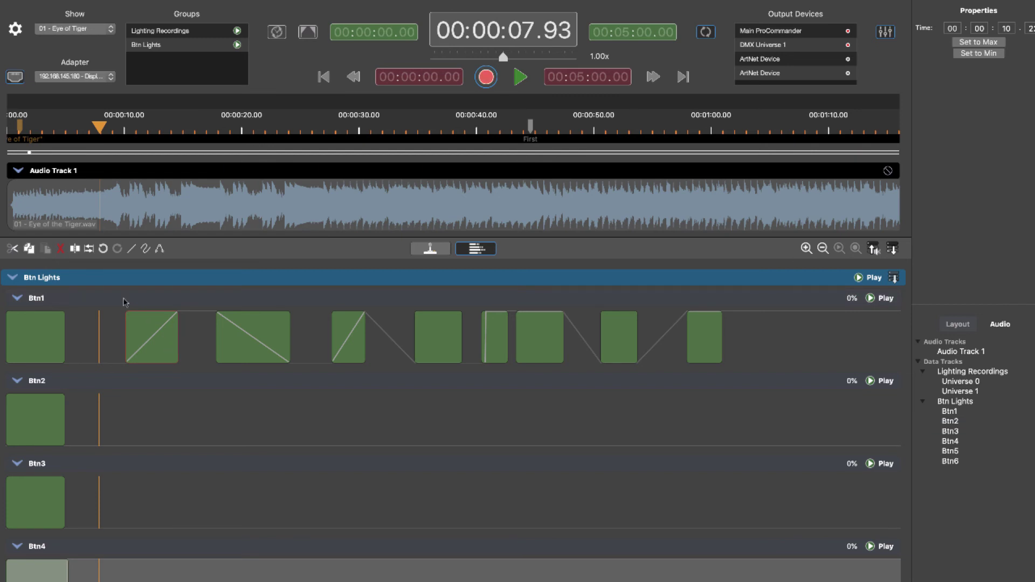
click(61, 249)
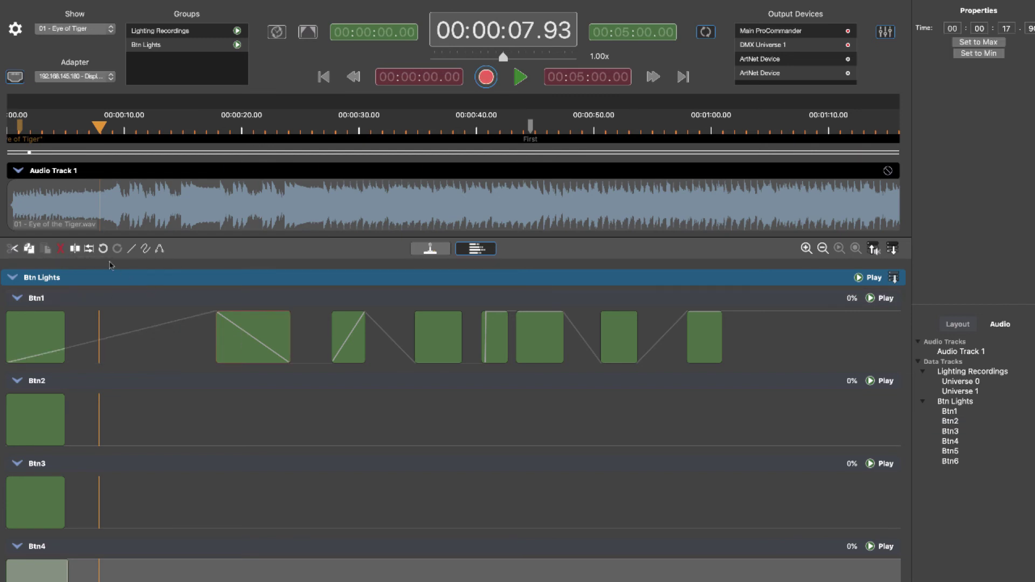
click(63, 251)
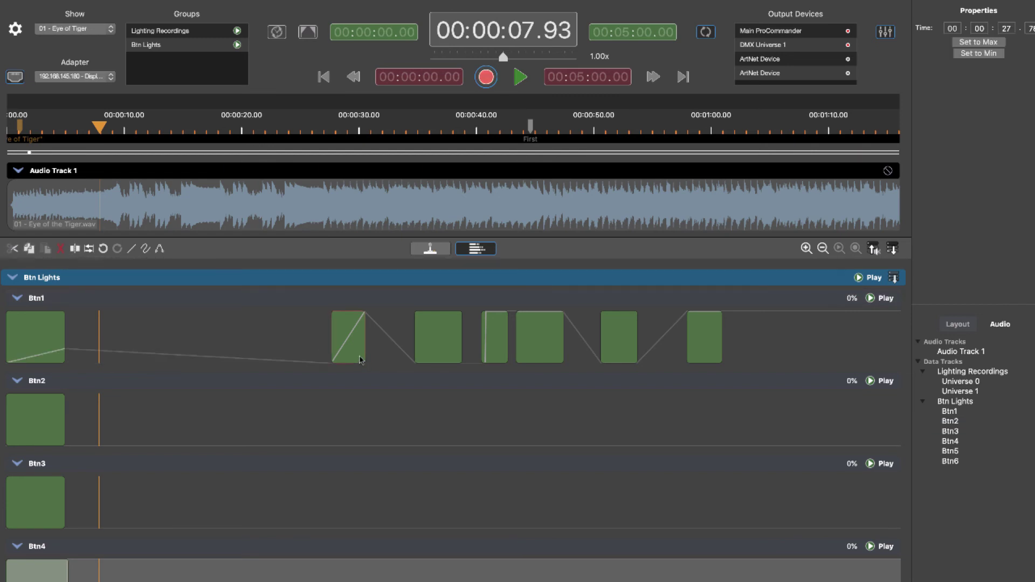
click(60, 249)
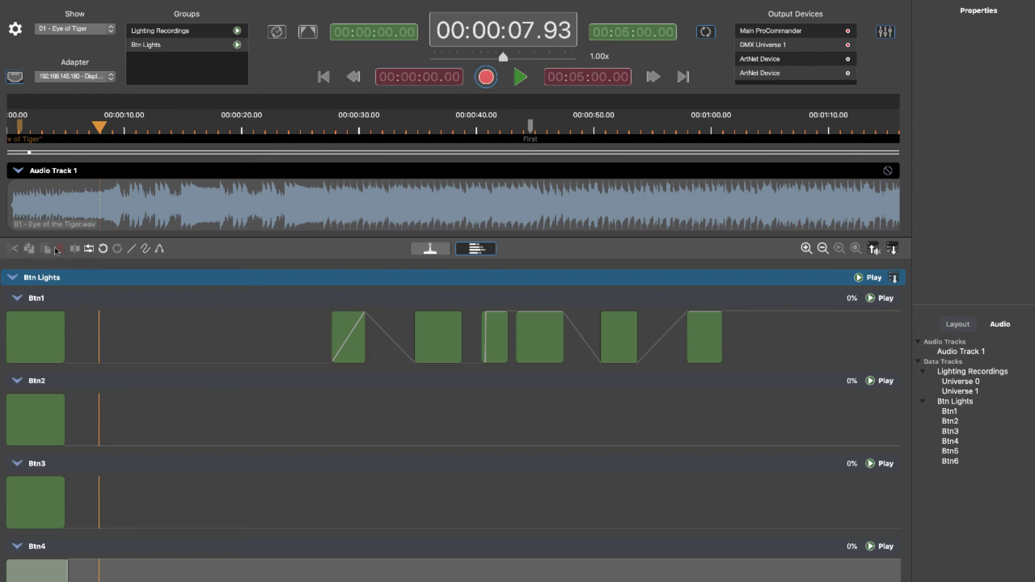
click(348, 337)
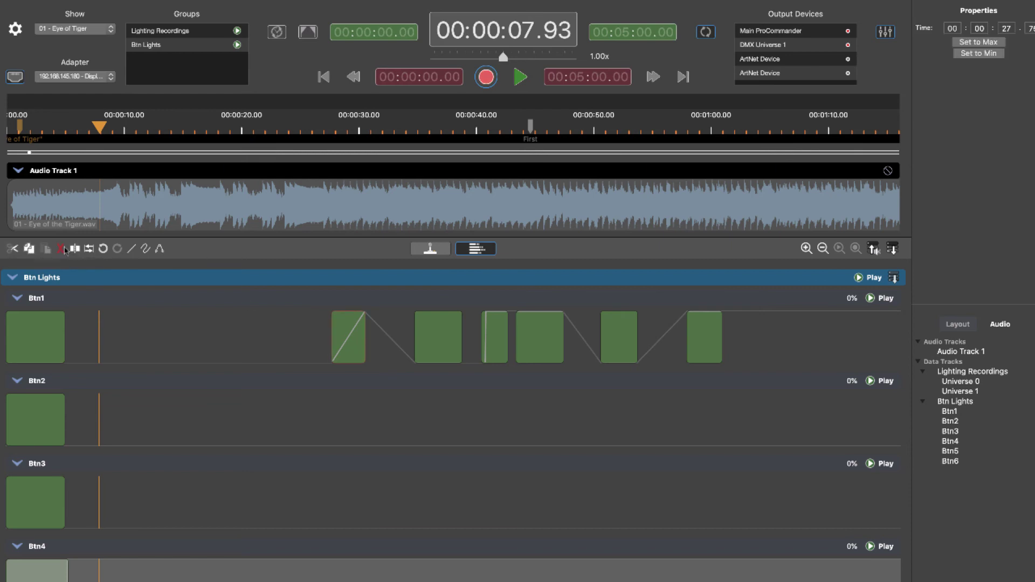
click(63, 250)
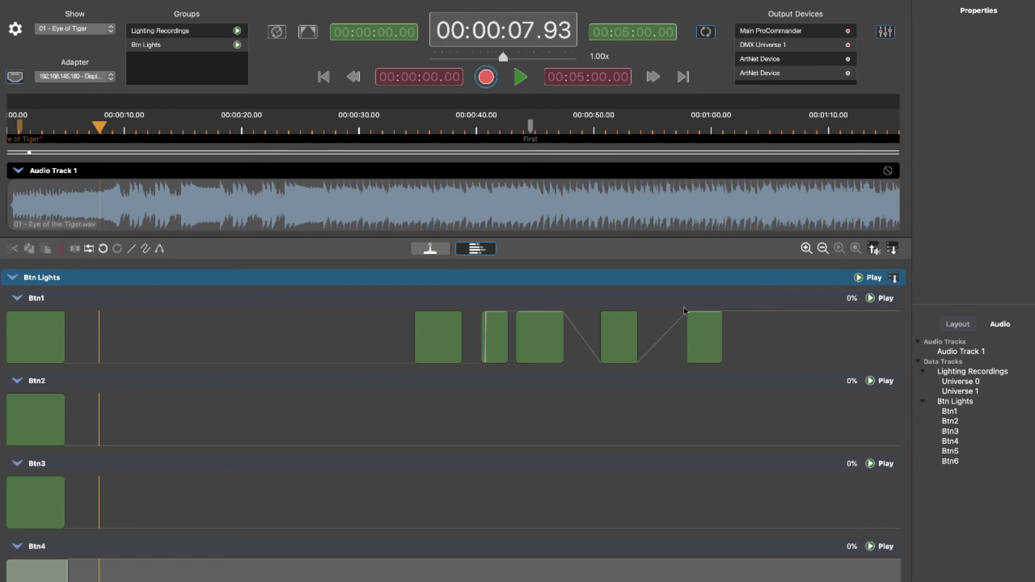
- Set the Btn Lights group to Record and record MIDI slider movement on Btn1 from about 7.5 to 15 seconds
click(872, 278)
click(876, 337)
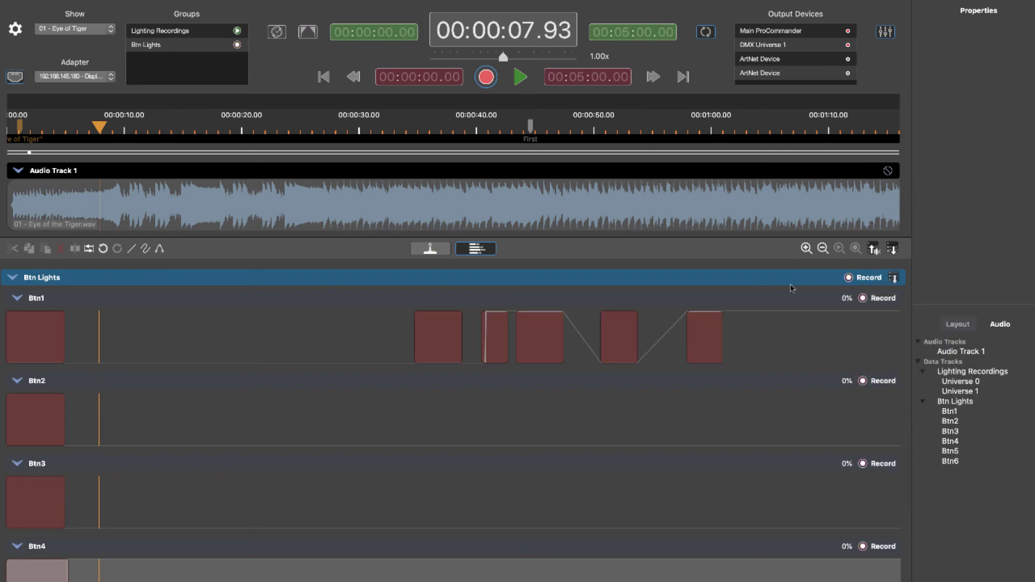
click(792, 298)
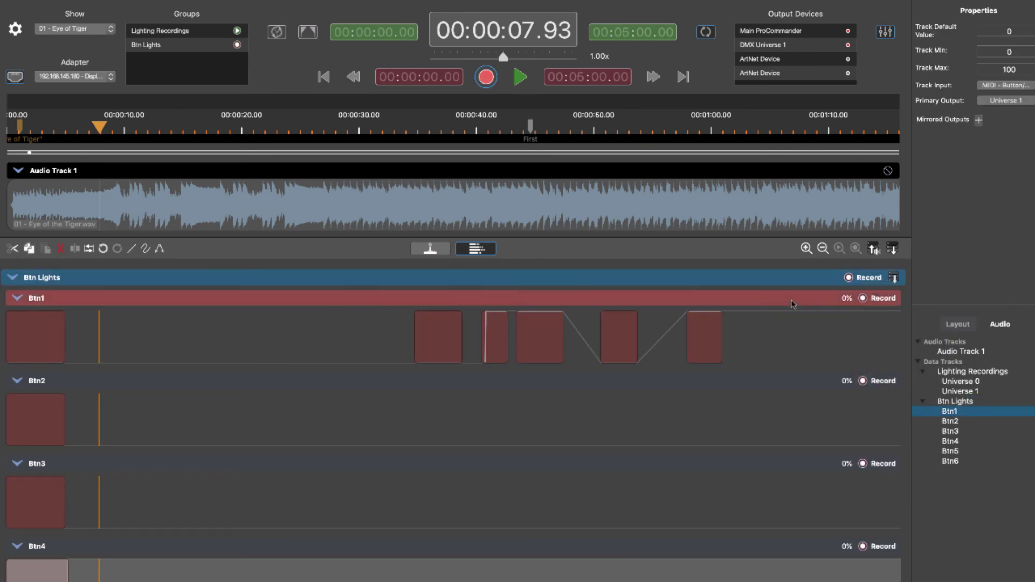
click(430, 249)
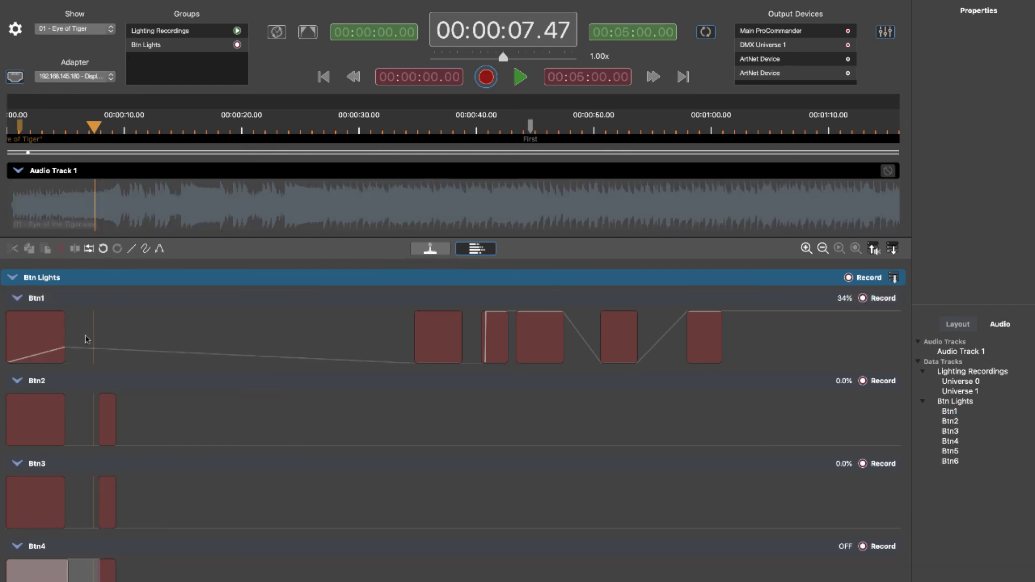
click(518, 77)
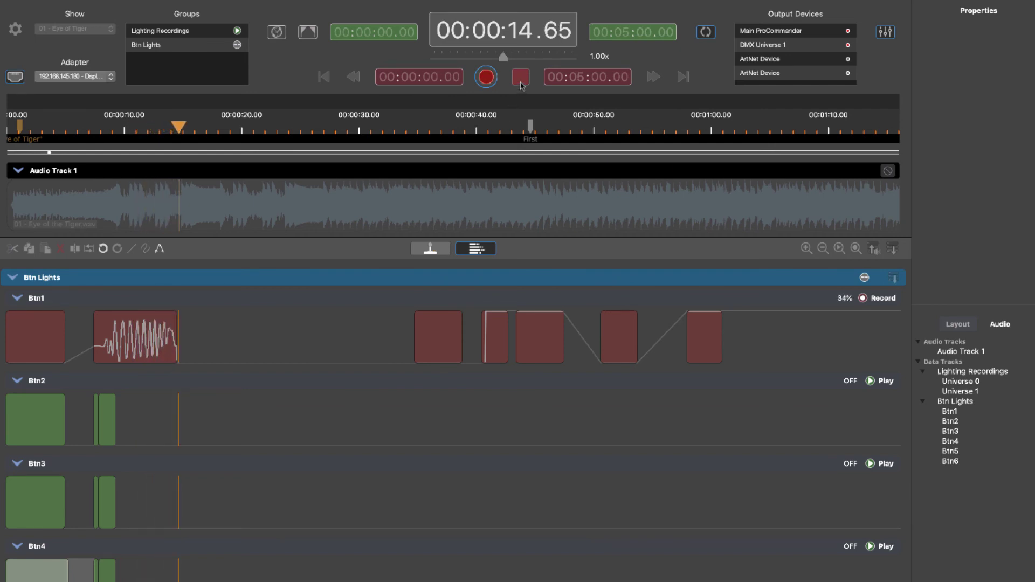
key(space)
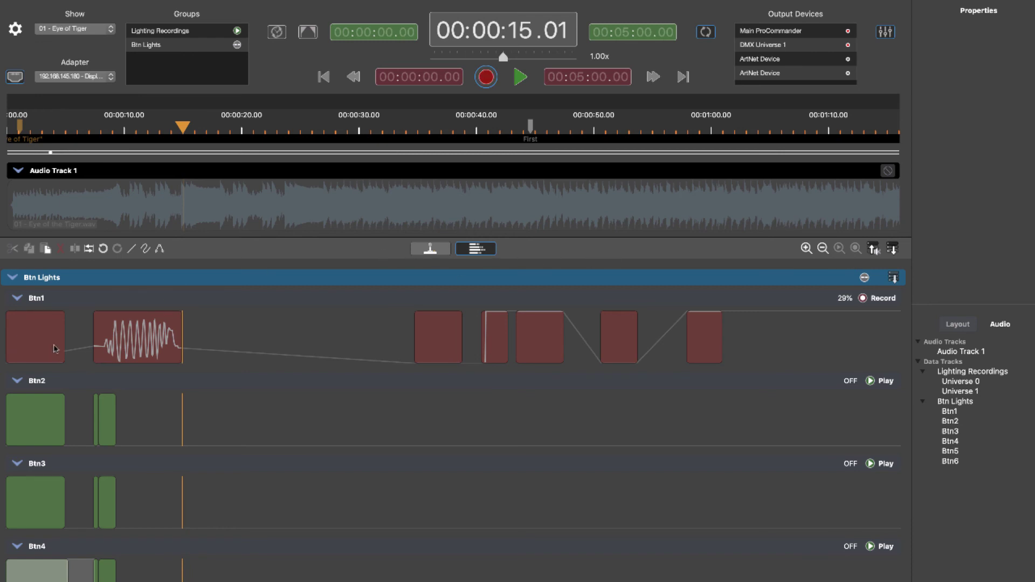
- Set Btn1 to Play and move its newly recorded block so that it starts at about 16 seconds
click(878, 300)
click(888, 337)
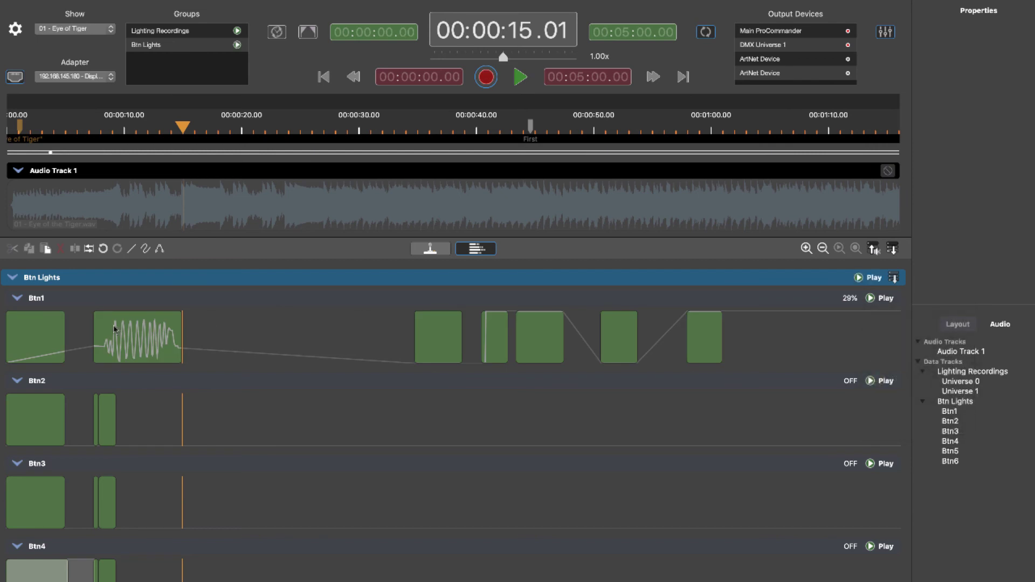
drag(116, 329, 213, 326)
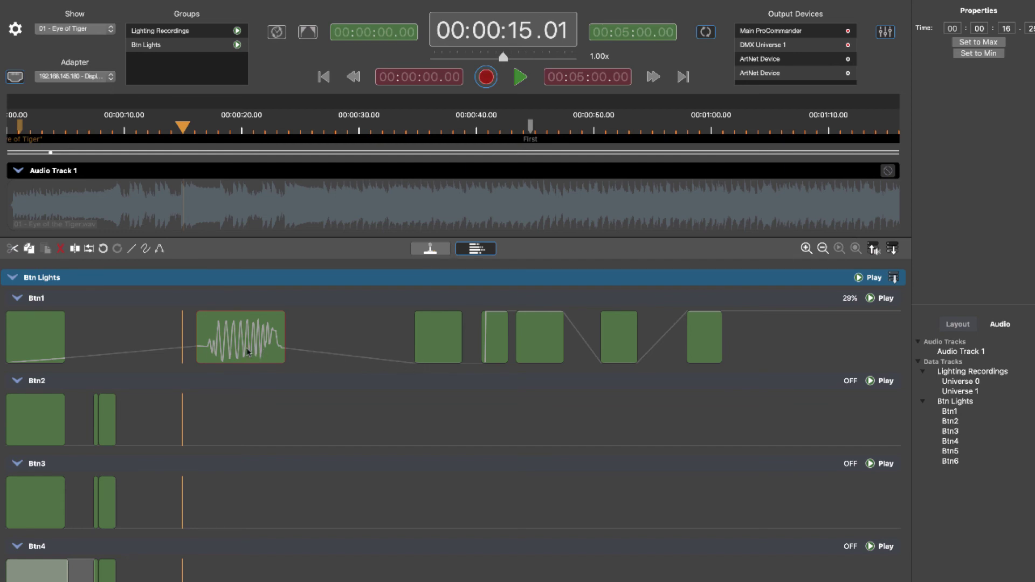
- Show the data points, lower most points in the recorded Btn1 block, and raise the peak near its end
click(160, 250)
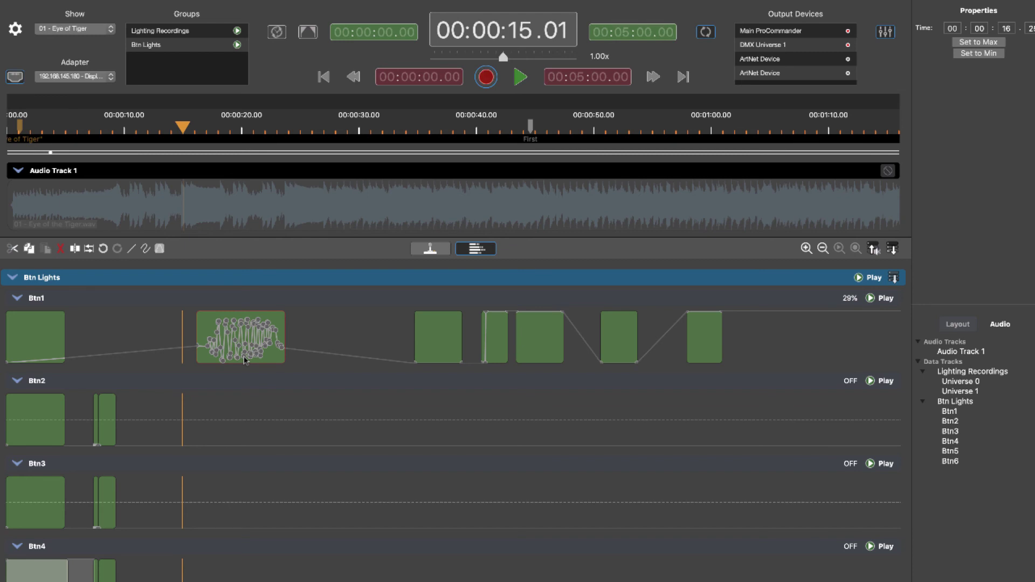
drag(241, 324, 240, 346)
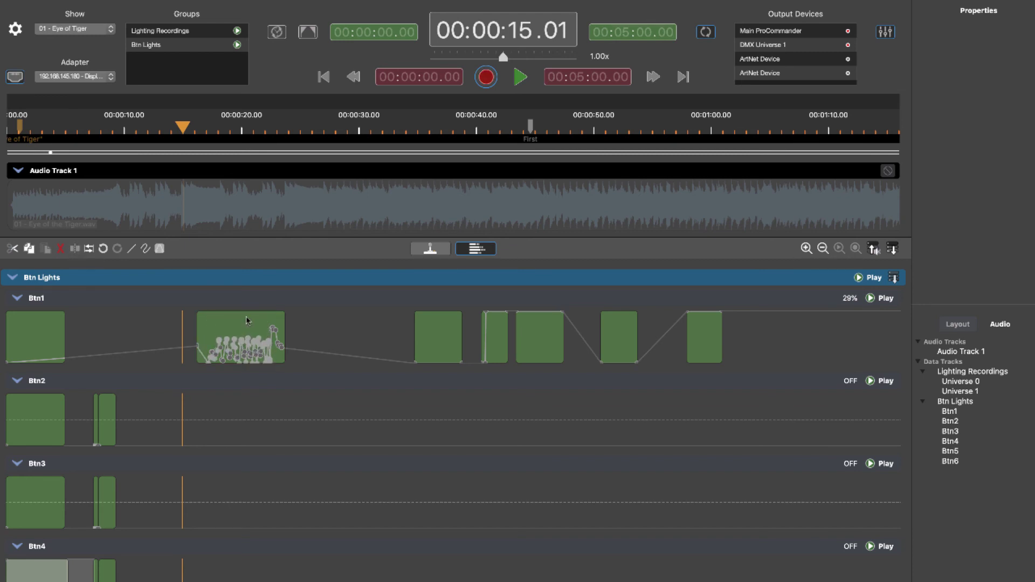
click(248, 320)
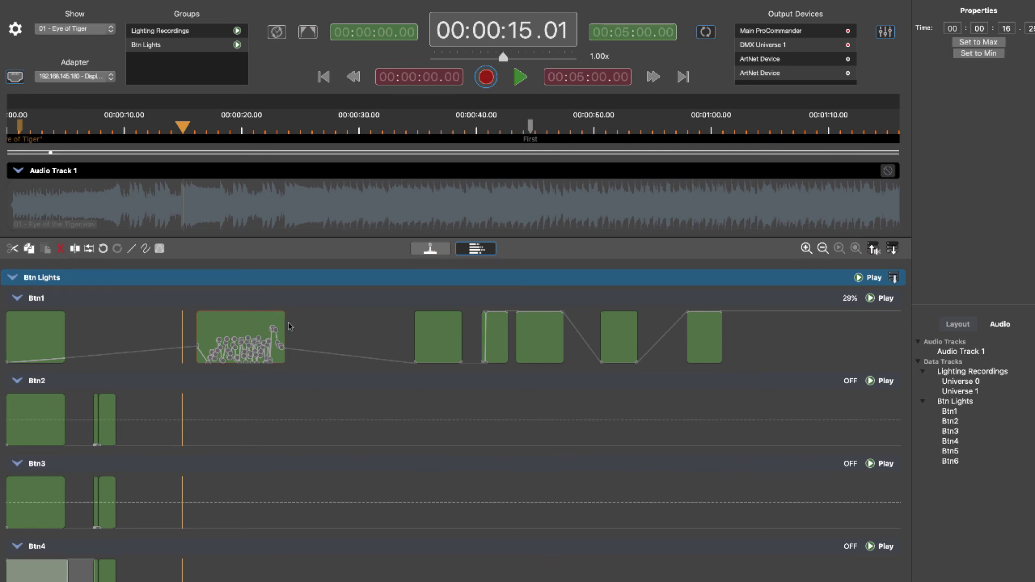
drag(270, 321, 283, 335)
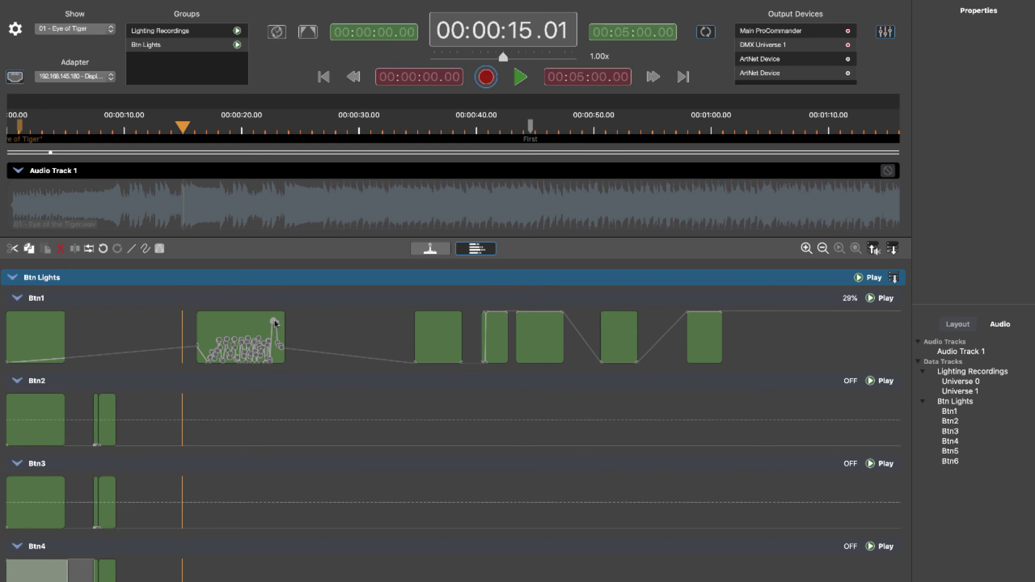
- Set the Btn1 track's primary output to Digital Output 1 - Btn1
click(319, 305)
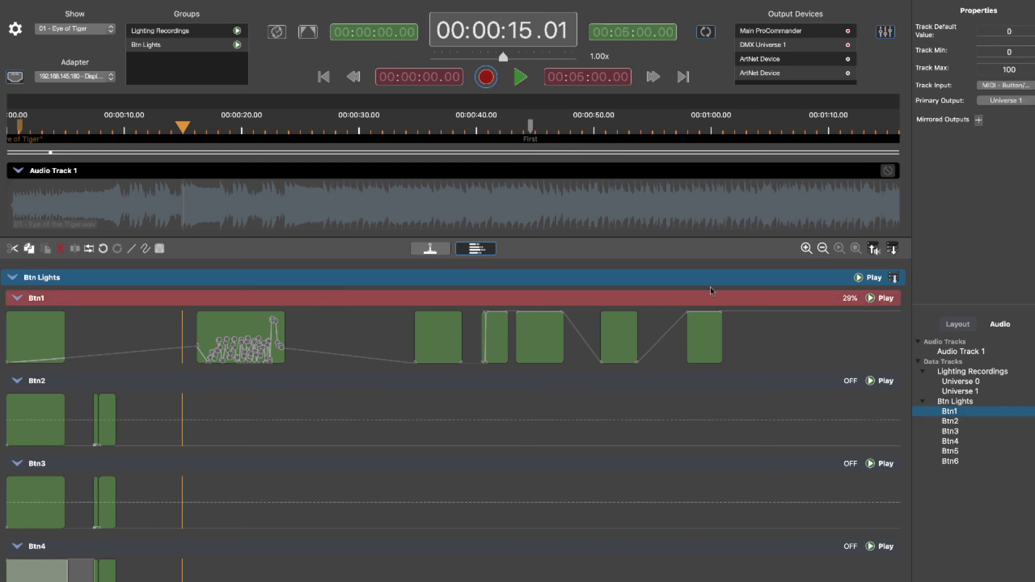
click(1018, 101)
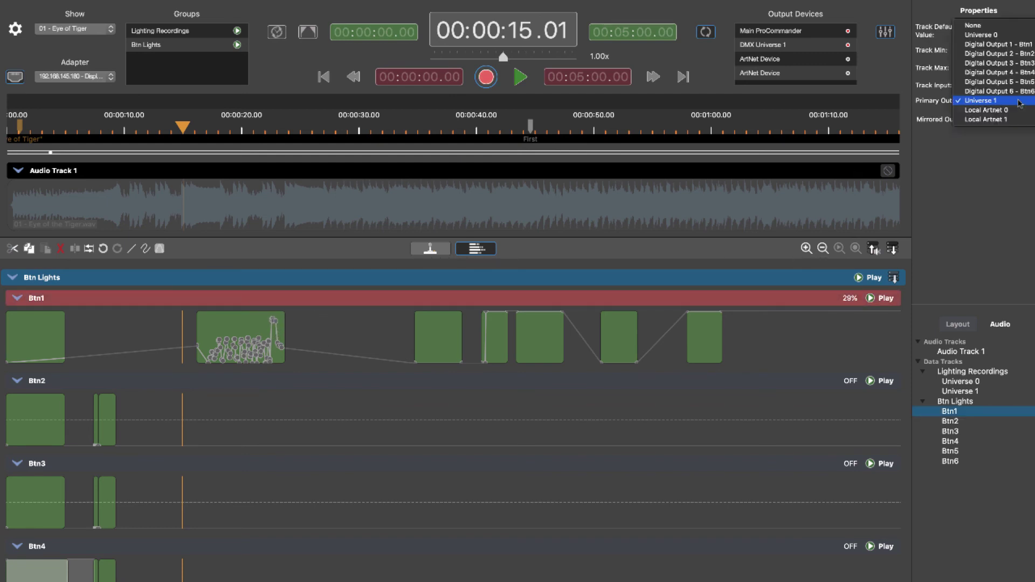
click(998, 45)
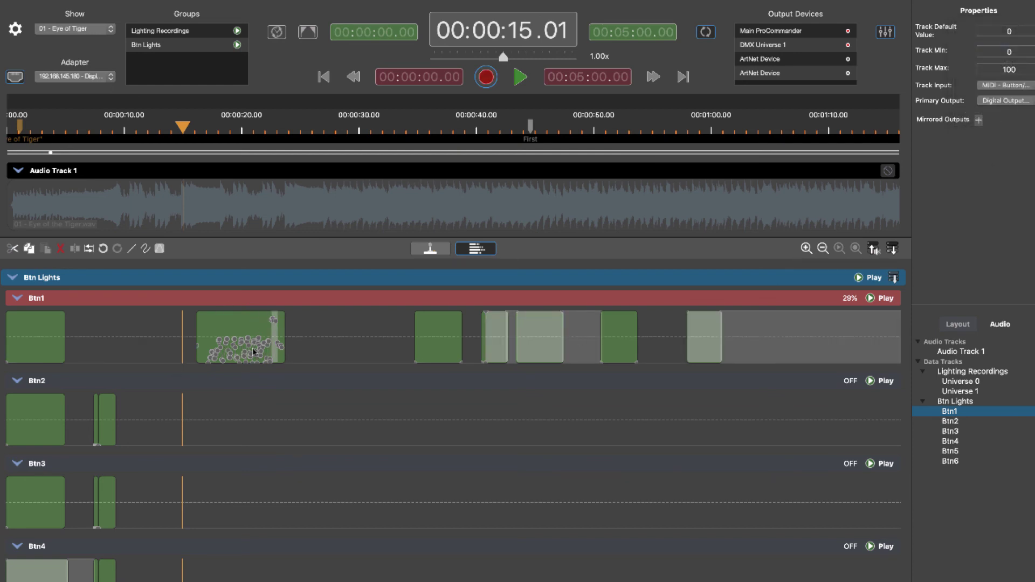
- Toggle the data points off and on, and raise a group of points in the recorded Btn1 block above the midline
click(160, 249)
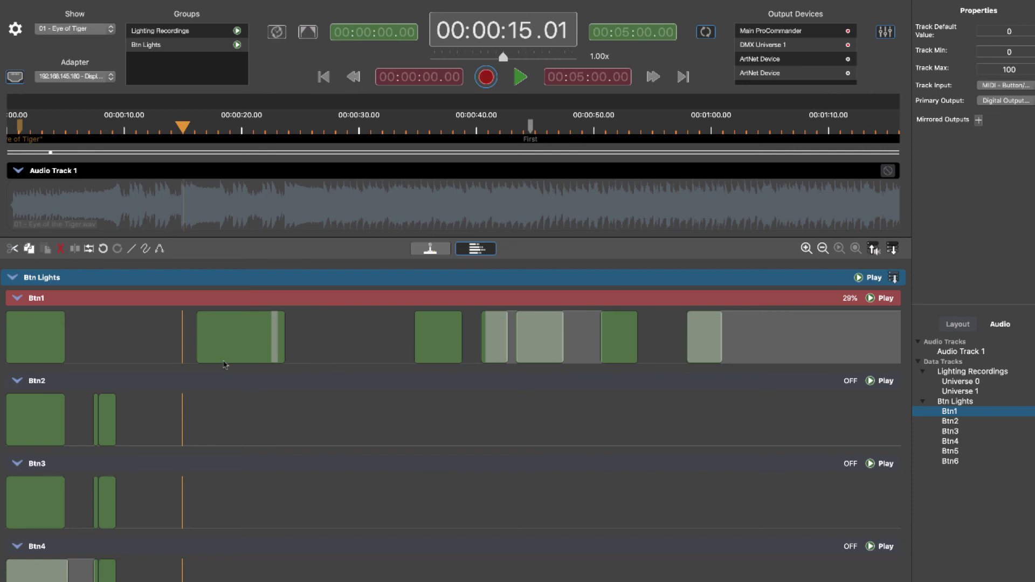
click(159, 248)
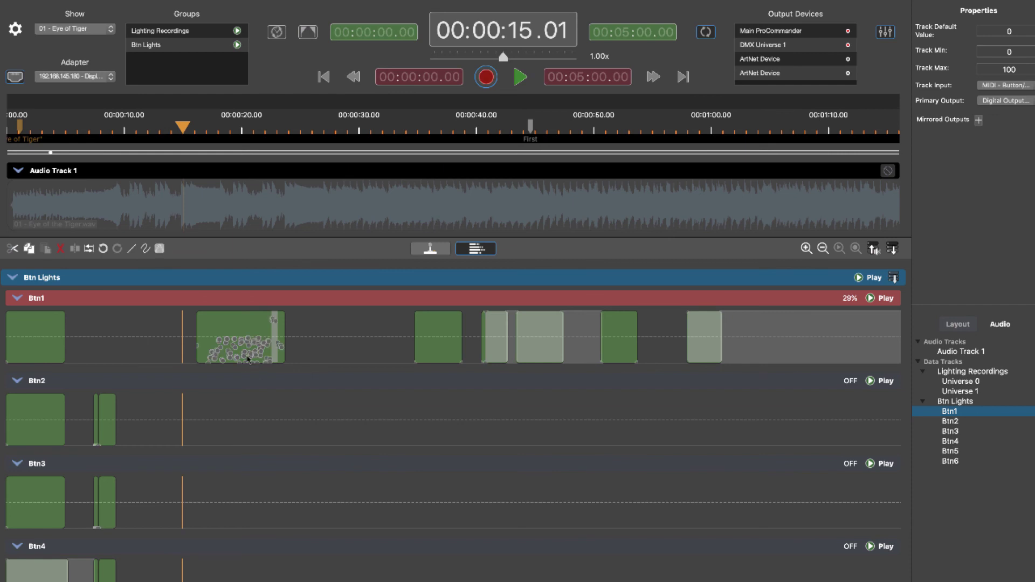
click(213, 334)
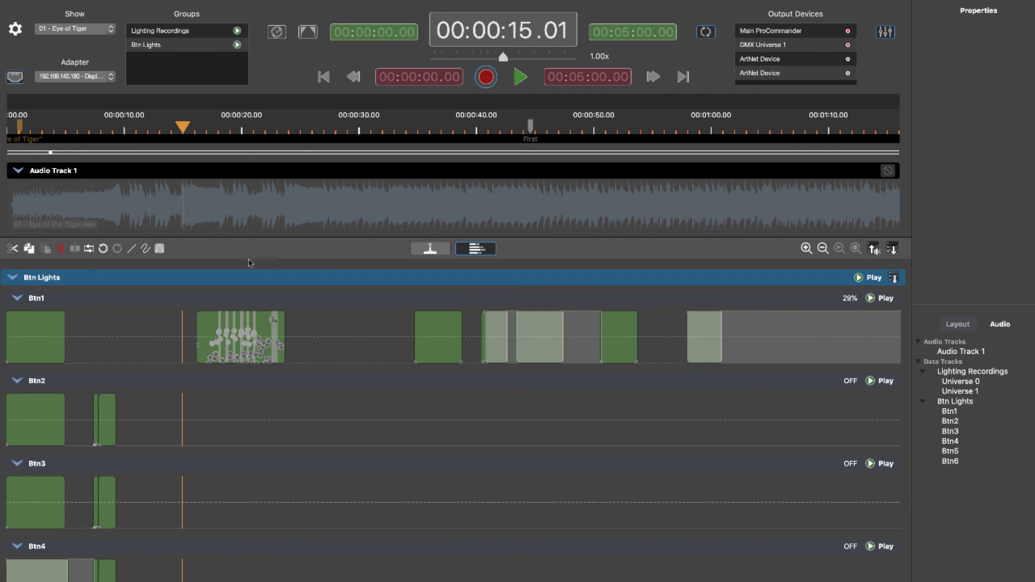
click(395, 332)
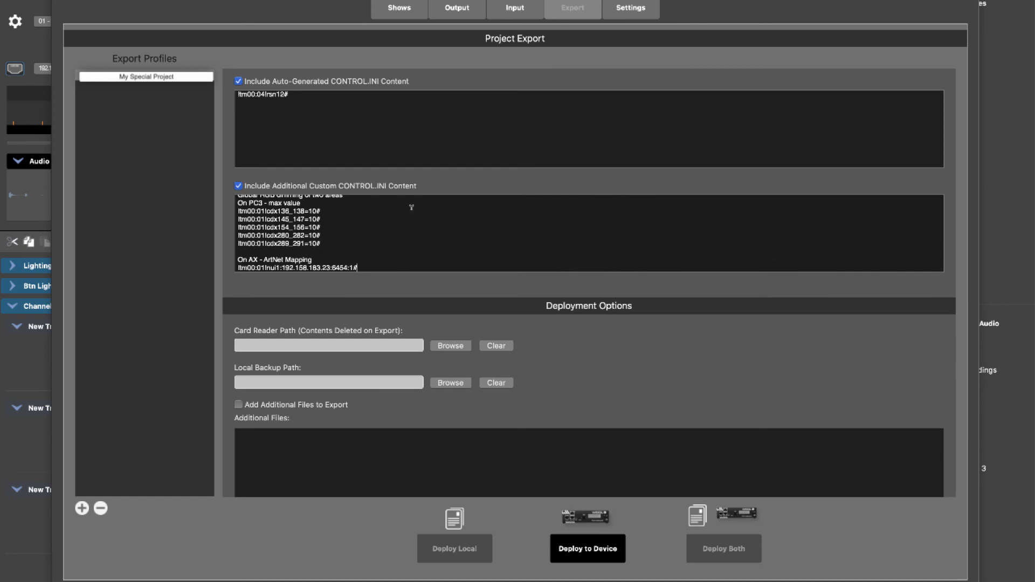
- Examine the RGB dimming, ArtNet mapping and Pro IO maximum-value commands in the additional custom CONTROL.INI content of the project export
scroll(337, 234, up, 1)
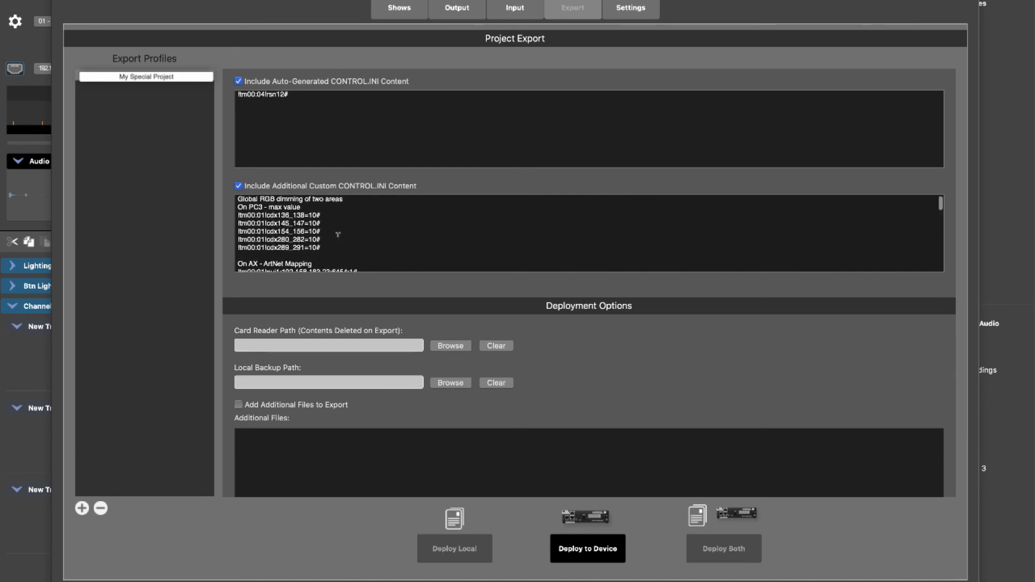
scroll(333, 235, down, 4)
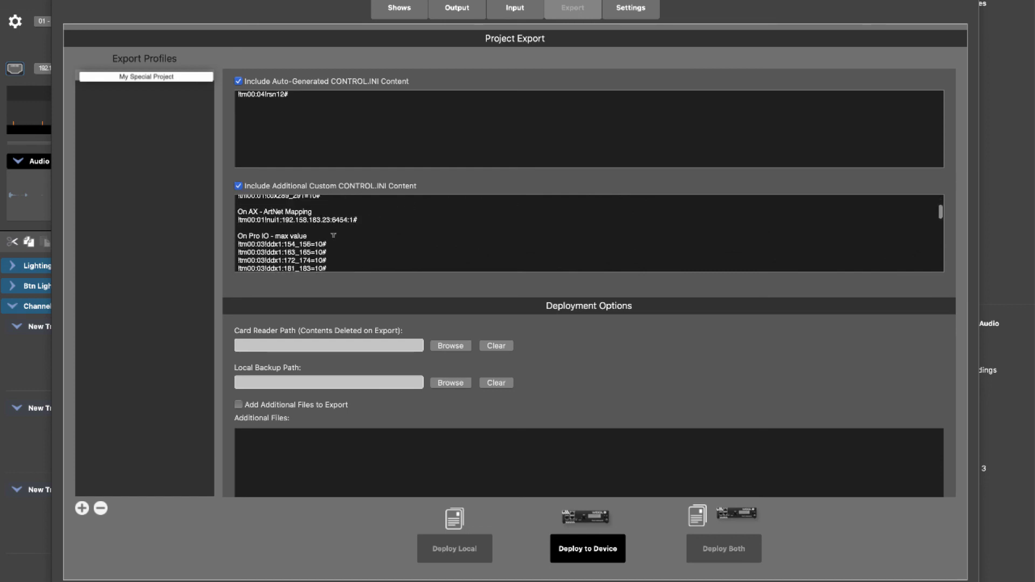
scroll(333, 235, up, 4)
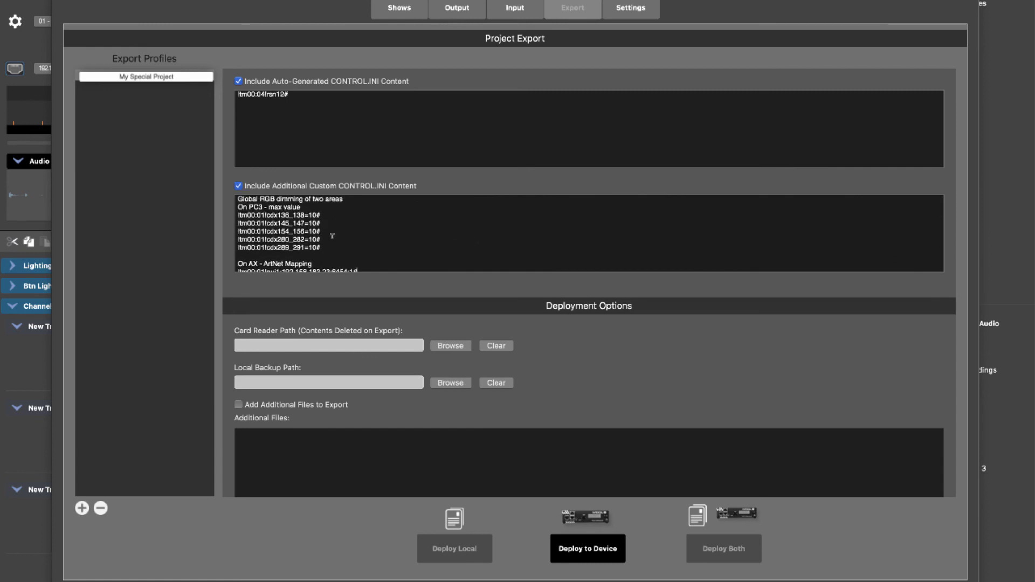
scroll(332, 235, down, 1)
scroll(333, 237, down, 3)
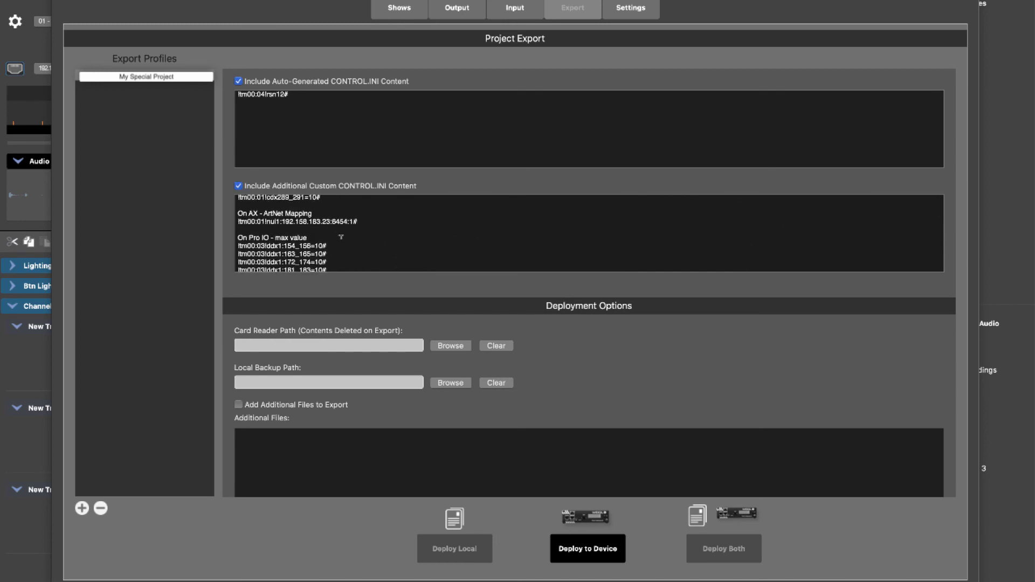
scroll(340, 236, down, 3)
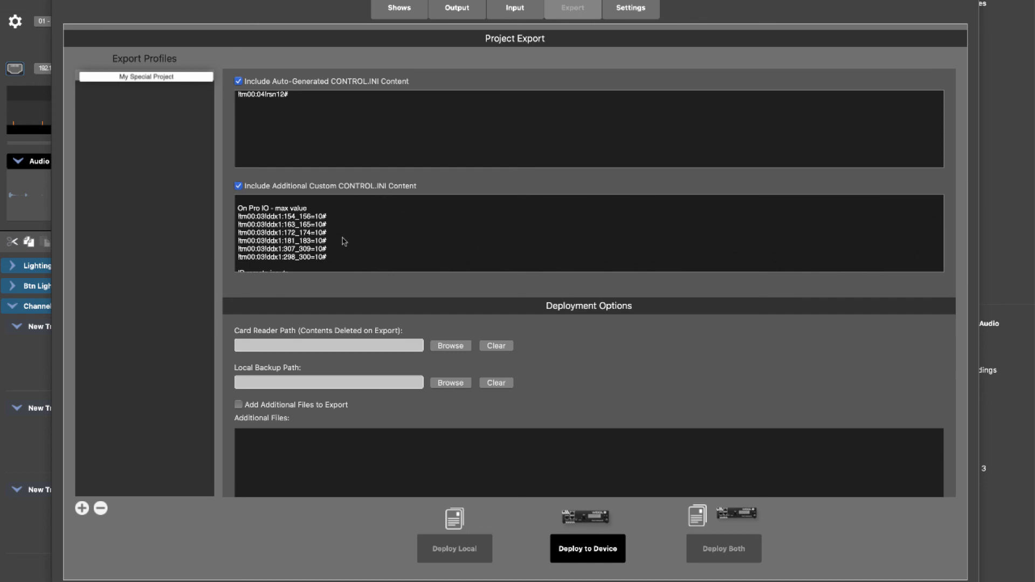
scroll(344, 241, down, 2)
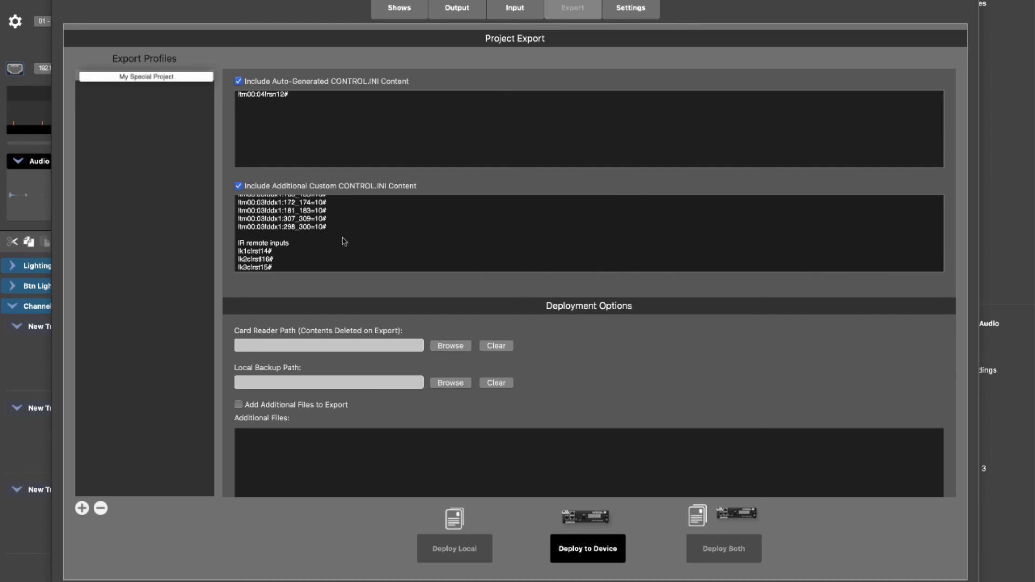
scroll(345, 237, up, 2)
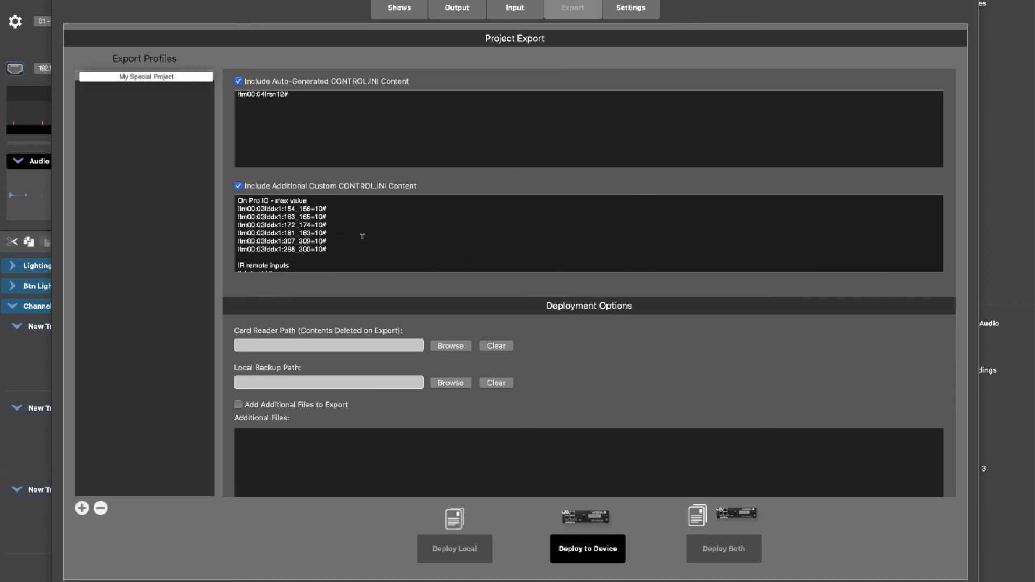
scroll(362, 236, up, 3)
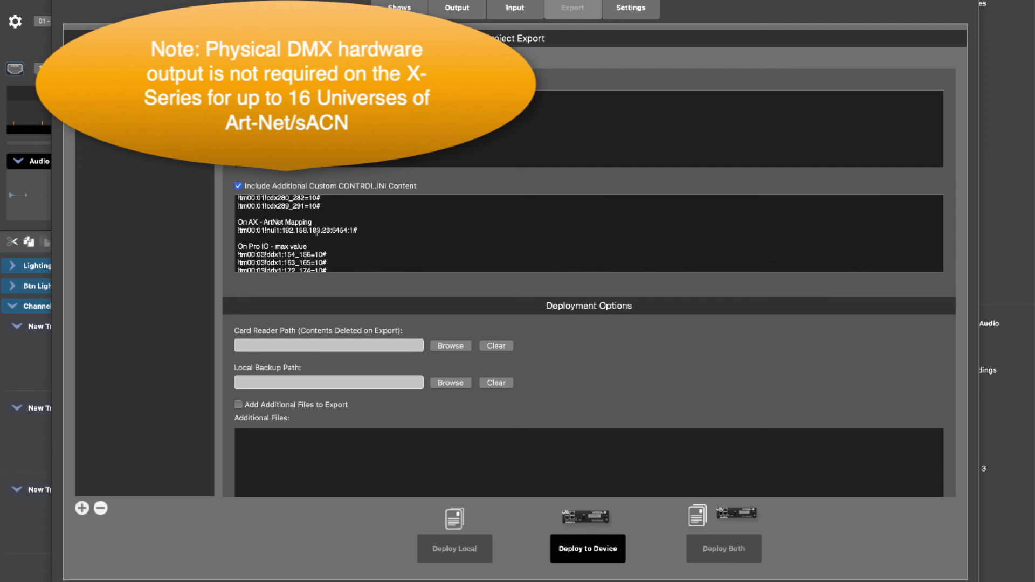
scroll(317, 241, up, 4)
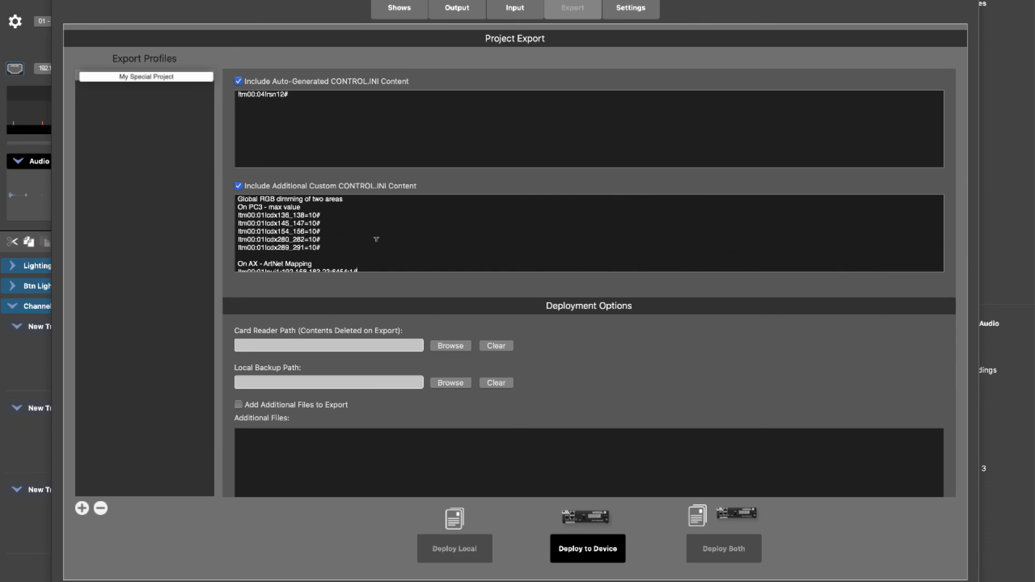
- Review the rest of the custom CONTROL.INI content, from the IR remote inputs and show playlist variables through to the button reference
scroll(376, 238, down, 4)
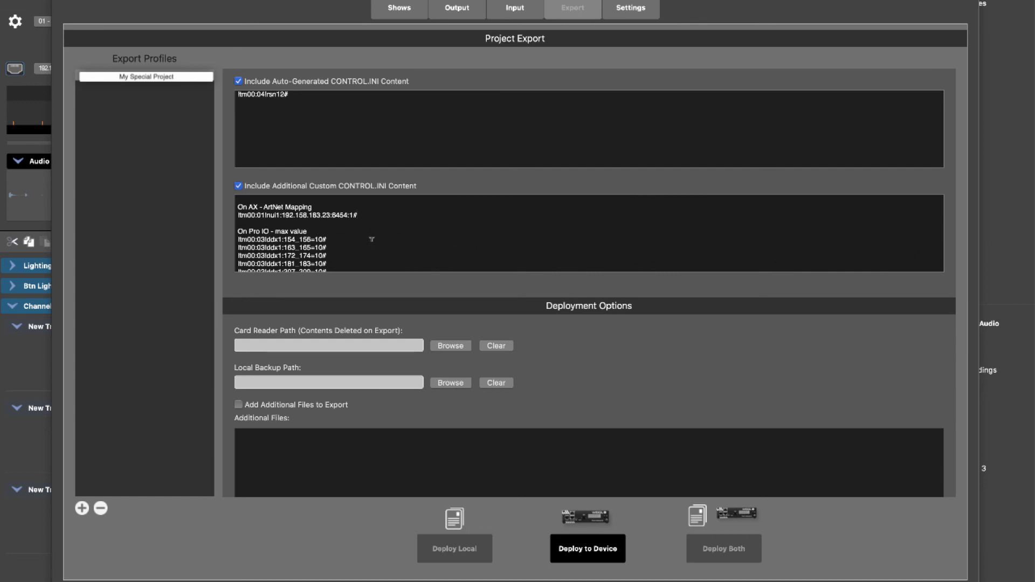
scroll(362, 240, down, 5)
scroll(361, 240, down, 3)
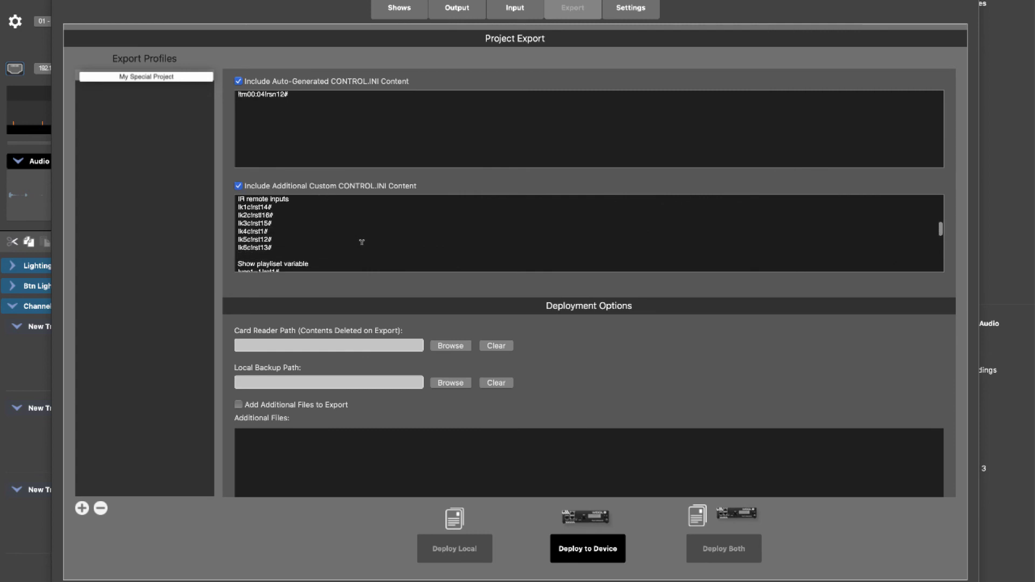
triple_click(362, 241)
click(362, 243)
scroll(361, 245, down, 6)
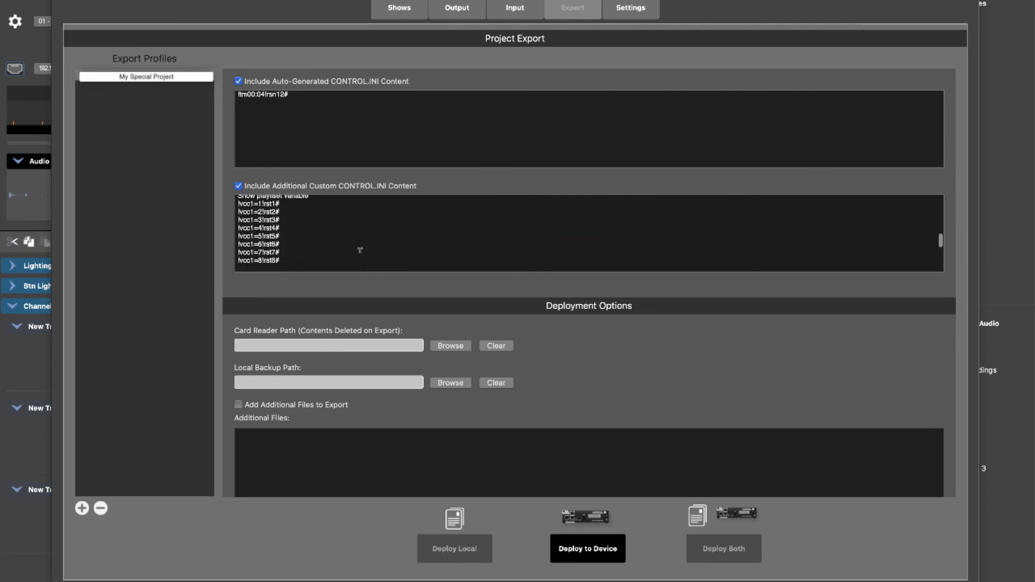
scroll(360, 250, down, 3)
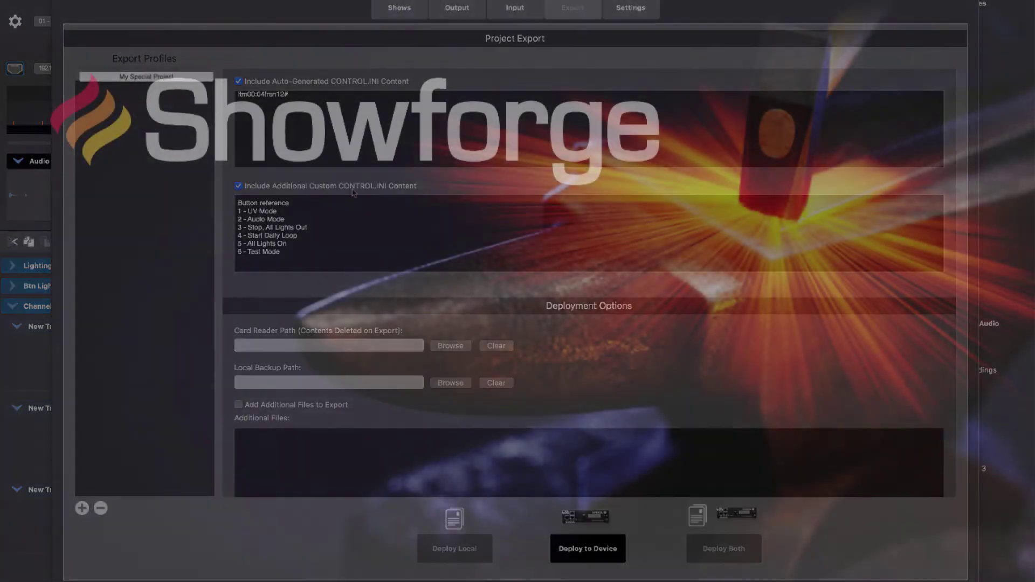